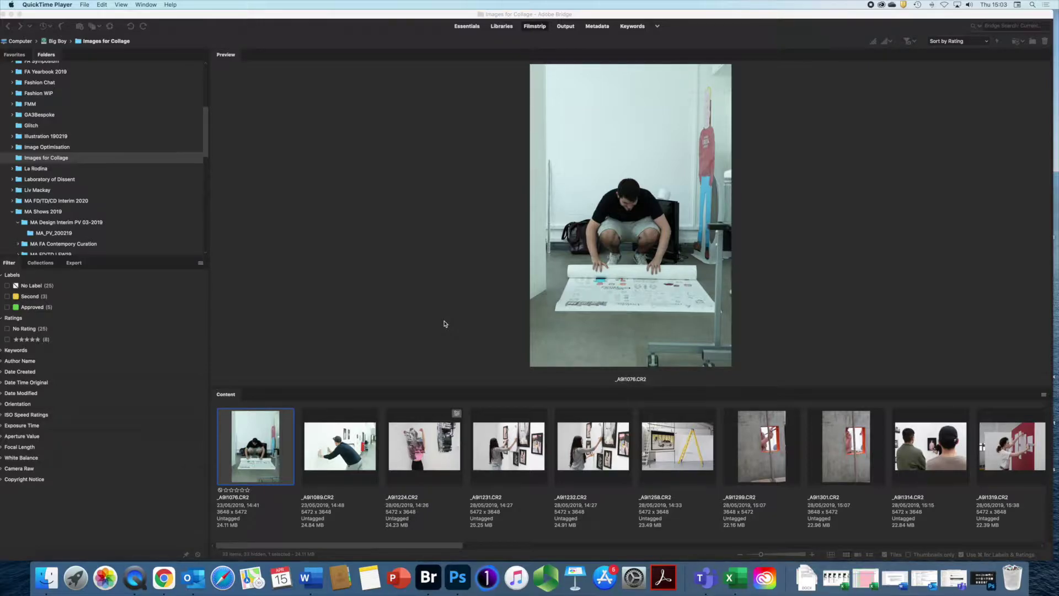
# Select all photos in the Images for Collage folder and open them together in Camera Raw
pyautogui.moveTo(401, 546); pyautogui.dragTo(1014, 562)
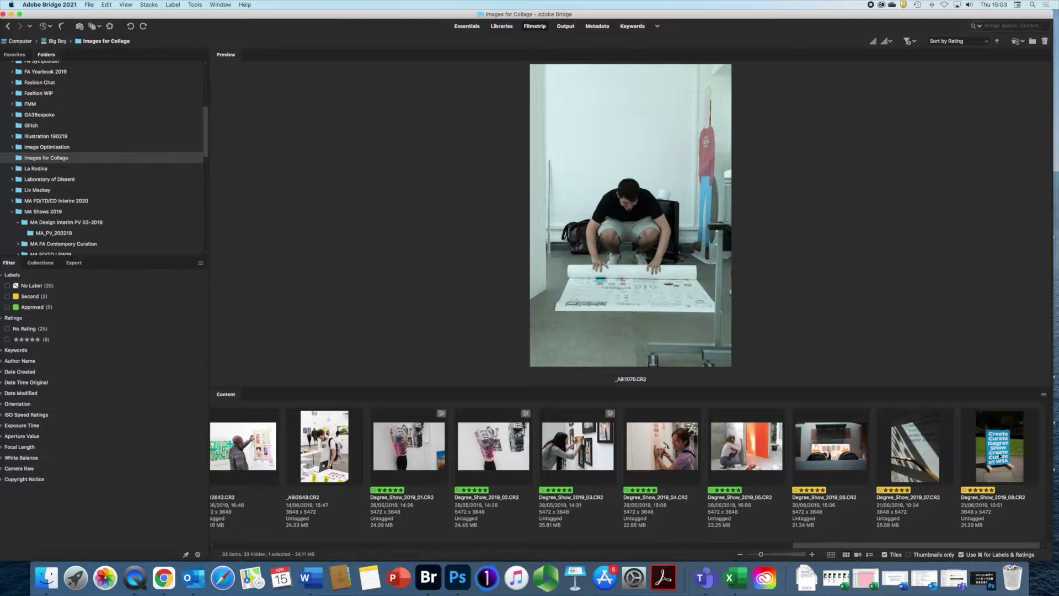
pyautogui.press('super+a')
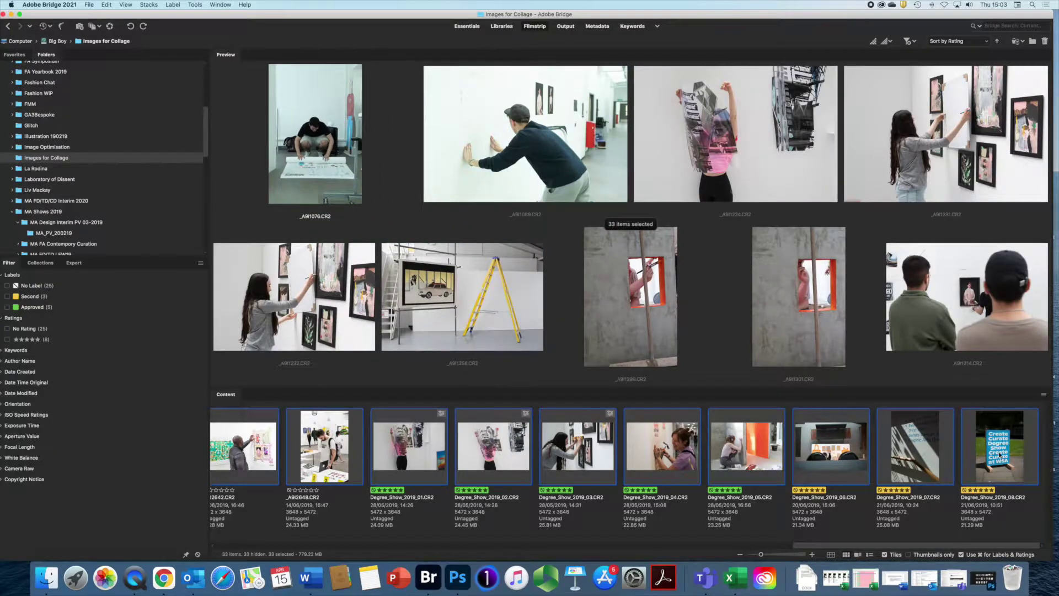
pyautogui.press('super+o')
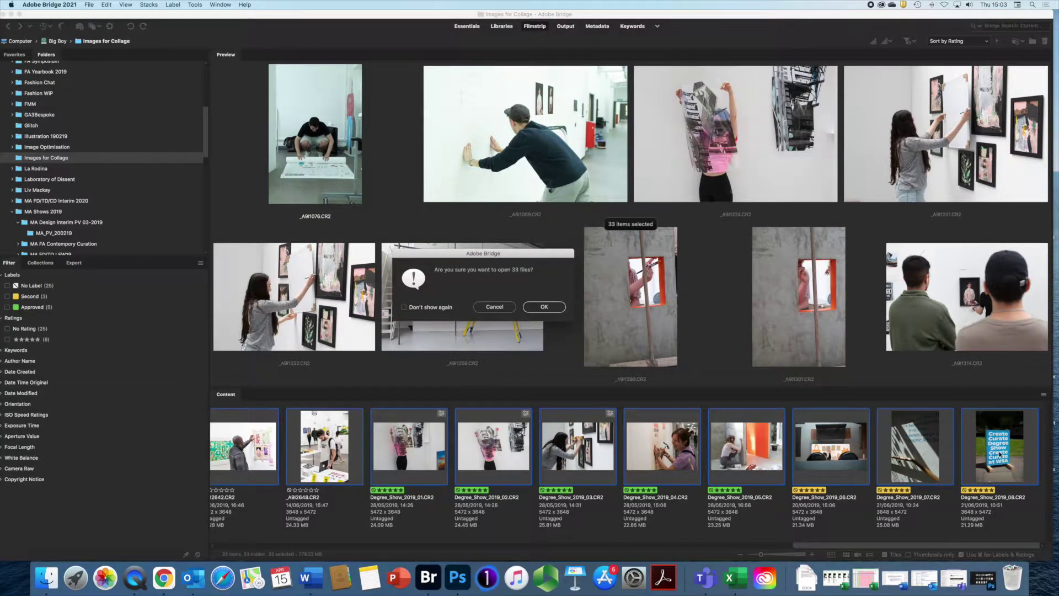
pyautogui.click(544, 308)
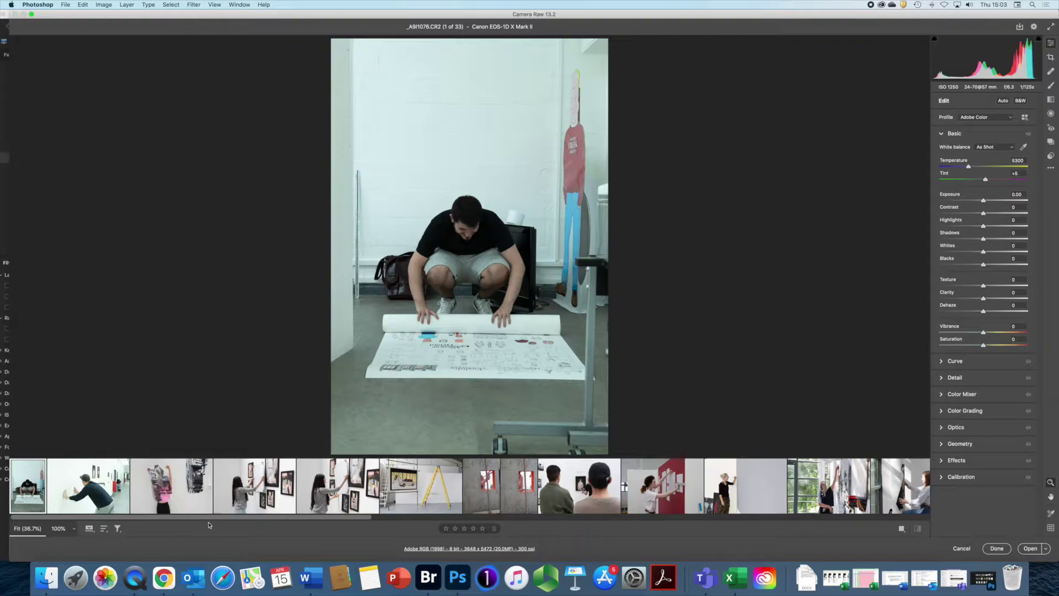
# Look through the filmstrip and inspect the first photo at 400% around the man's arm and face
pyautogui.moveTo(204, 519); pyautogui.dragTo(475, 492)
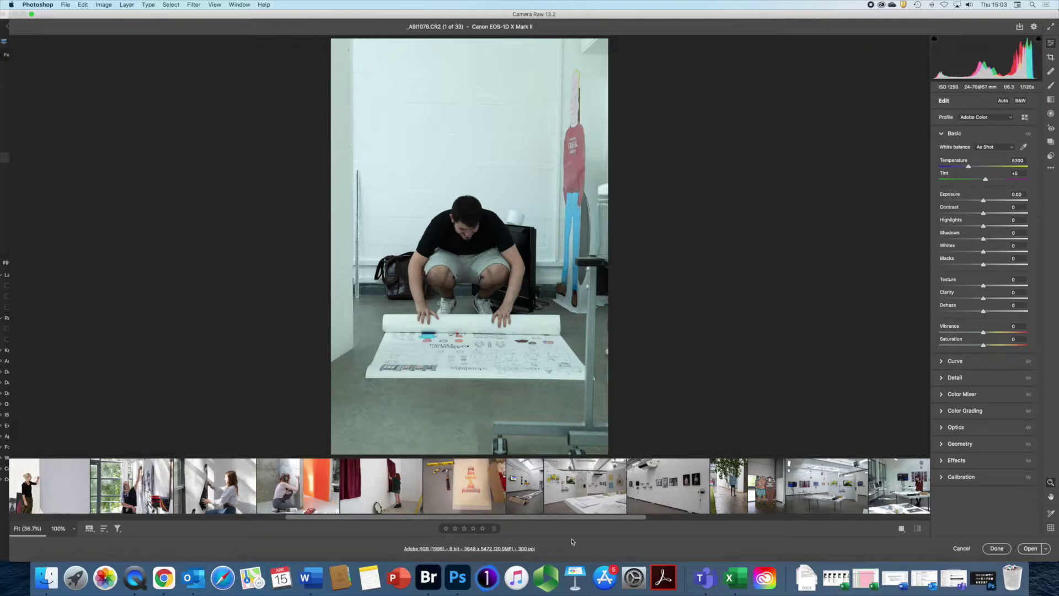
pyautogui.moveTo(435, 517); pyautogui.dragTo(256, 554)
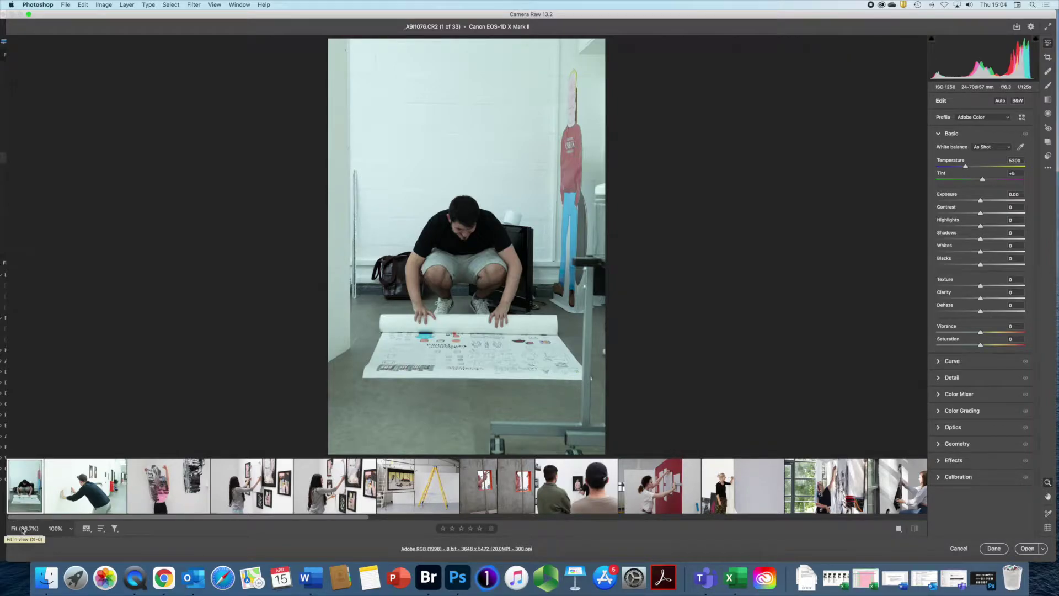
pyautogui.click(71, 528)
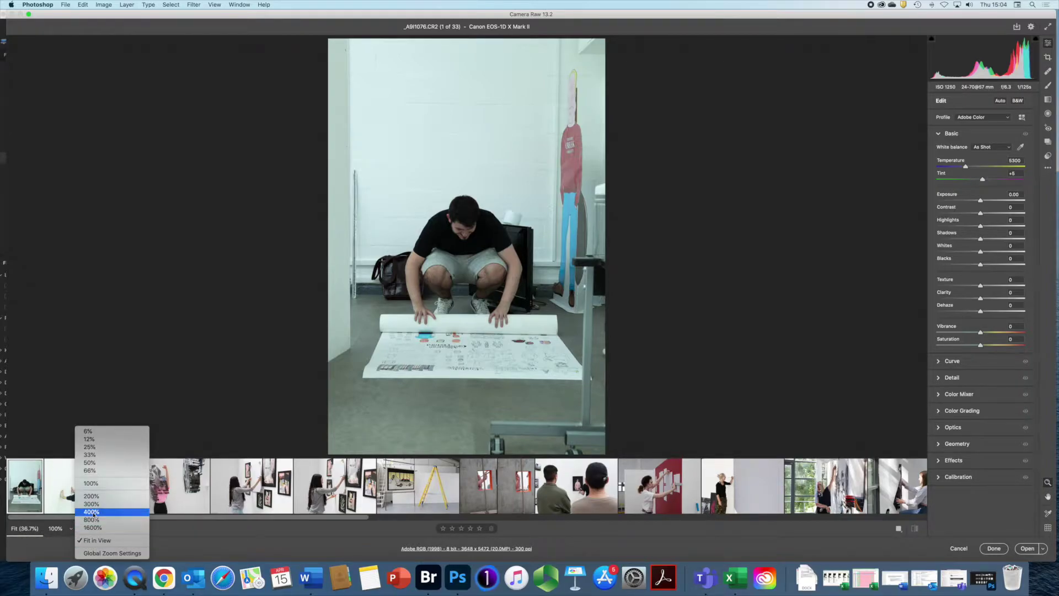
pyautogui.click(92, 512)
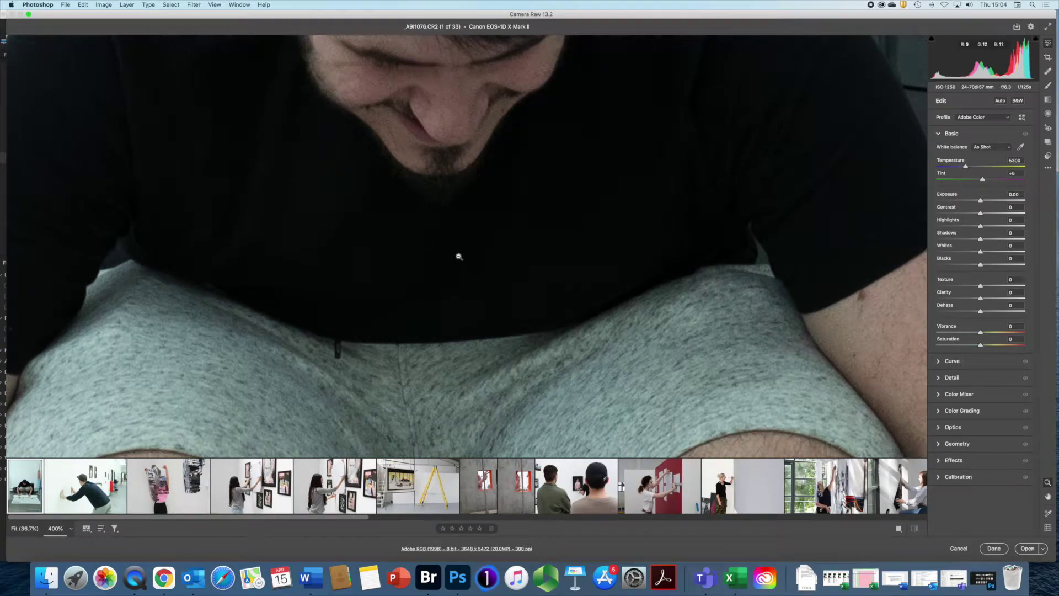
pyautogui.press('space')
pyautogui.moveTo(456, 193); pyautogui.dragTo(319, 160)
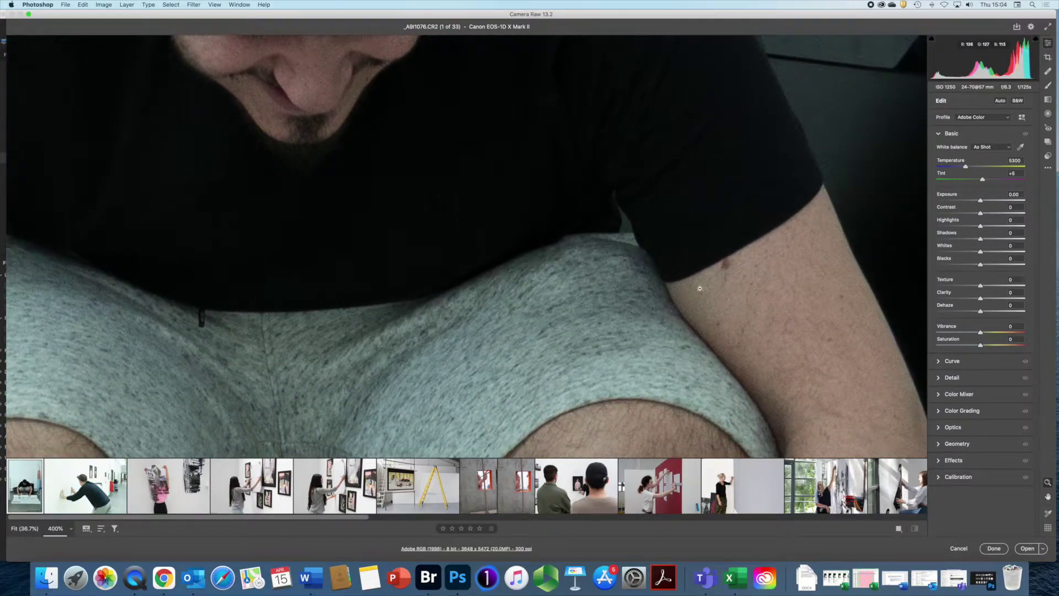
pyautogui.press('space')
pyautogui.moveTo(414, 208); pyautogui.dragTo(552, 439)
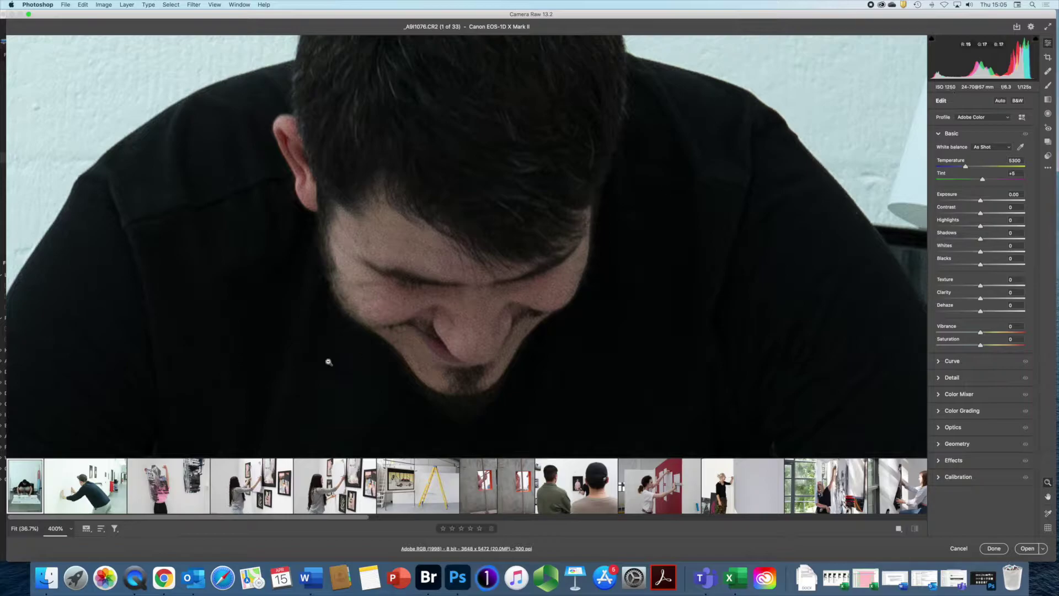
# Compare the first photo at 200% magnification with the whole image fitted in view
pyautogui.click(71, 529)
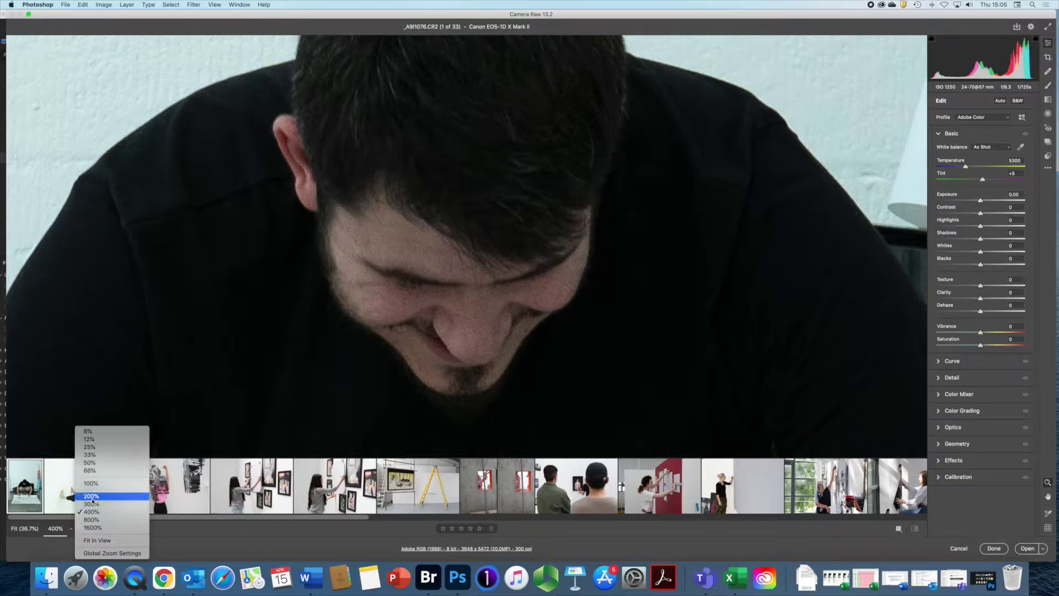
pyautogui.click(91, 496)
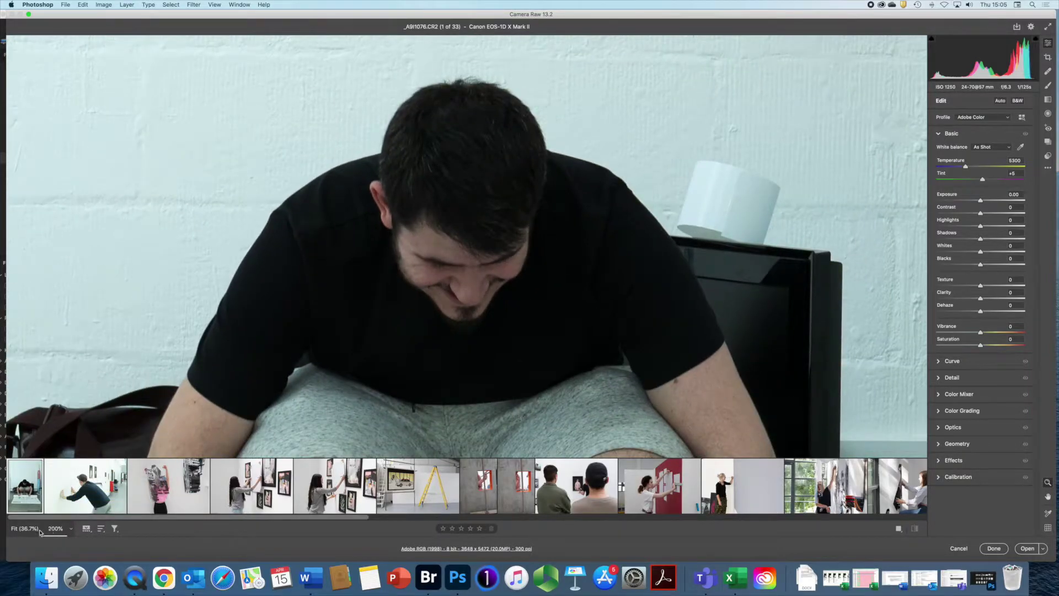
pyautogui.click(23, 529)
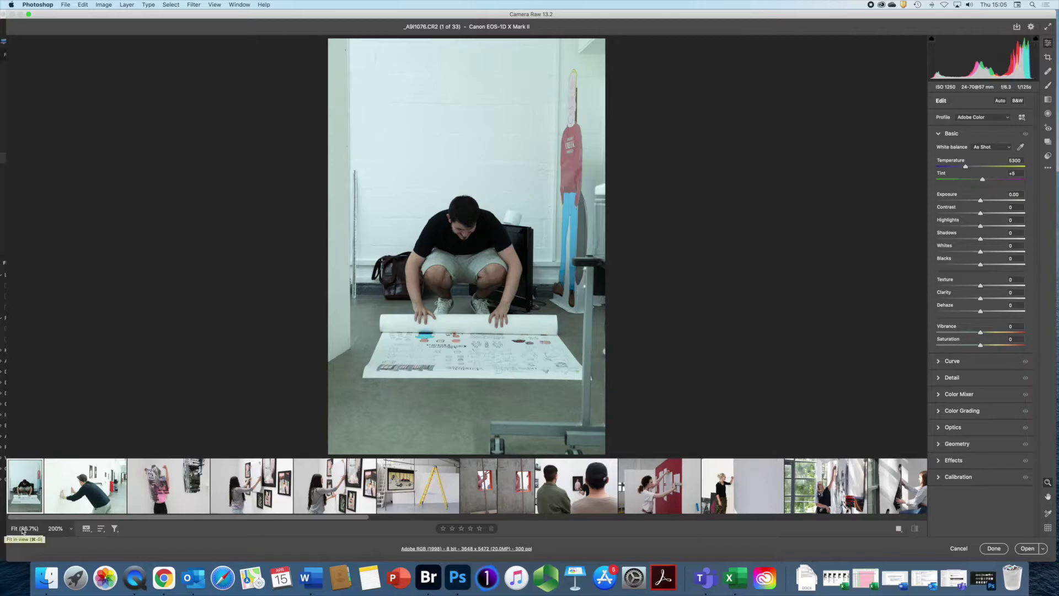
pyautogui.click(56, 529)
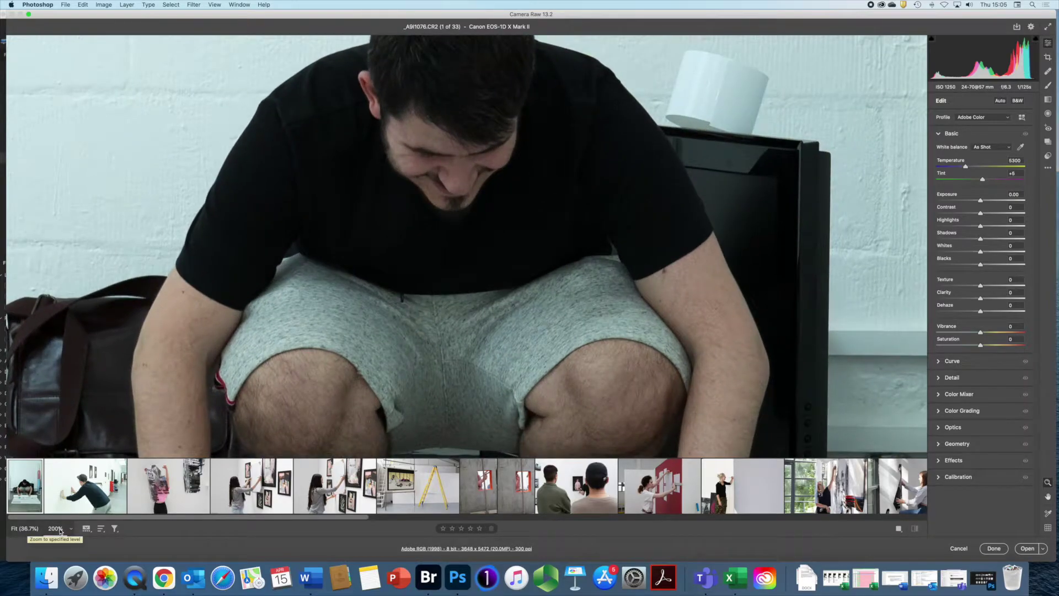
pyautogui.click(23, 530)
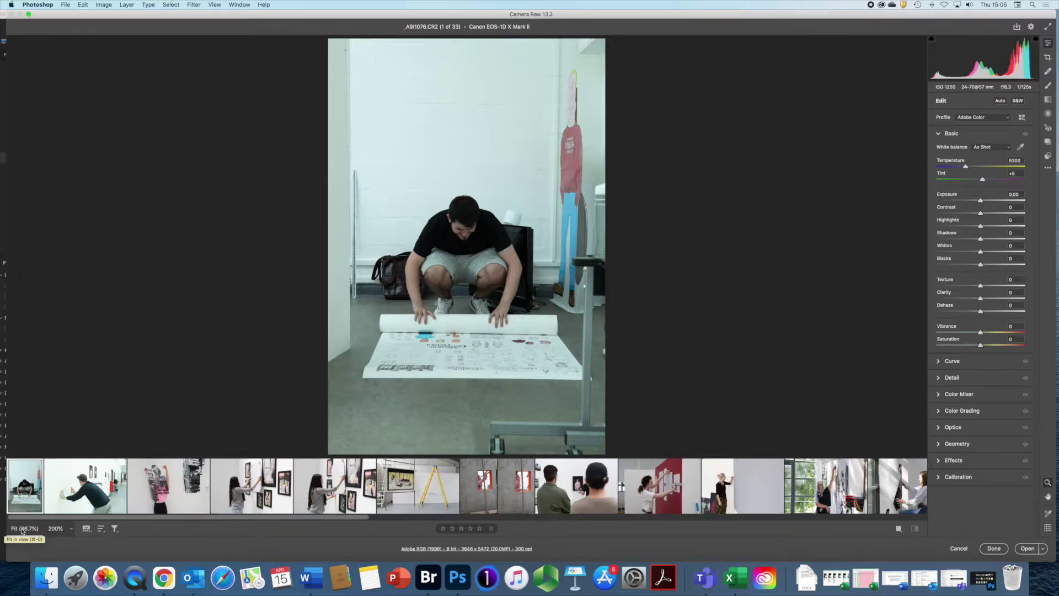
# Go through the photos in the filmstrip up to the fifth one, _A9I1232.CR2
pyautogui.click(90, 475)
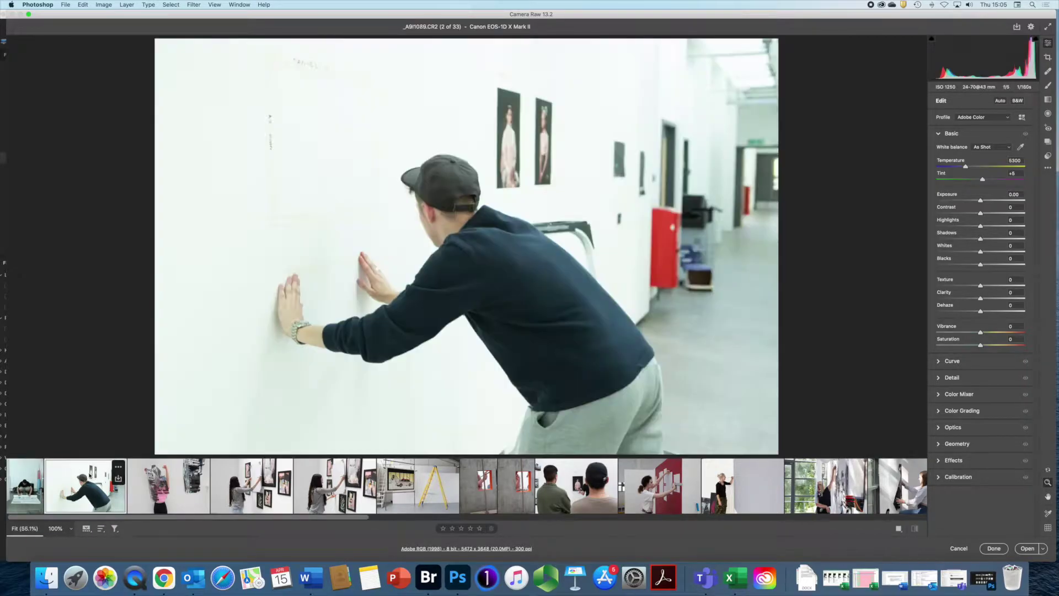
pyautogui.click(158, 473)
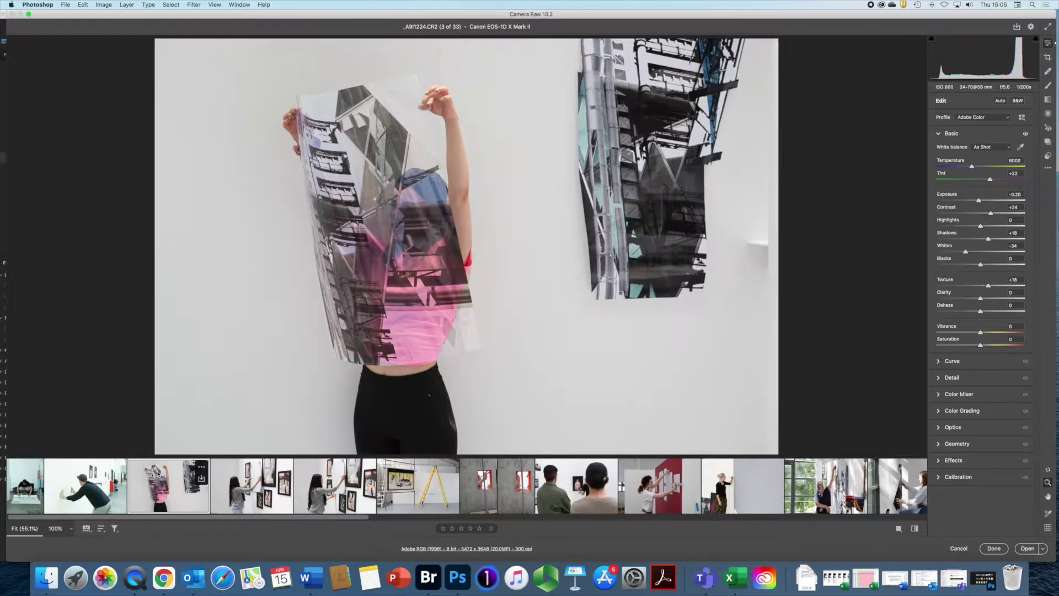
pyautogui.press('Right')
pyautogui.press('Right')
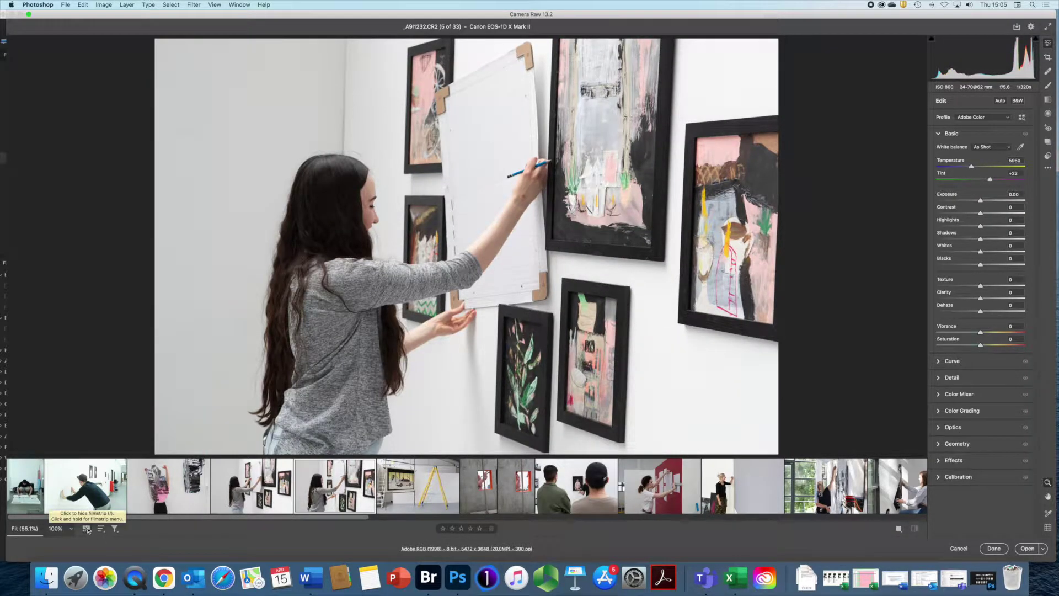
# Hide and restore the filmstrip, and review its sort options and color label filters
pyautogui.click(87, 529)
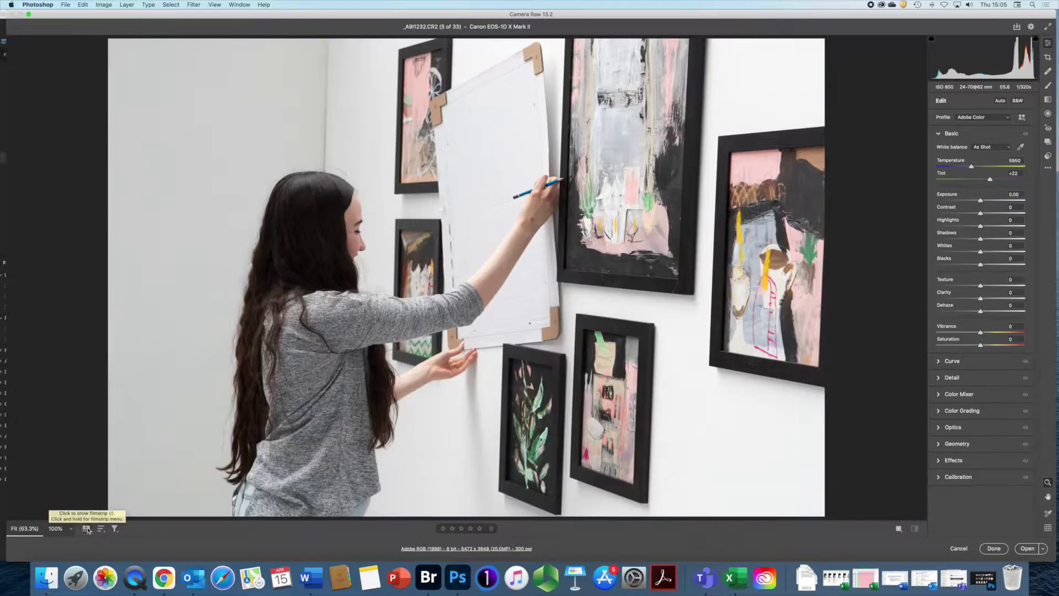
pyautogui.click(86, 528)
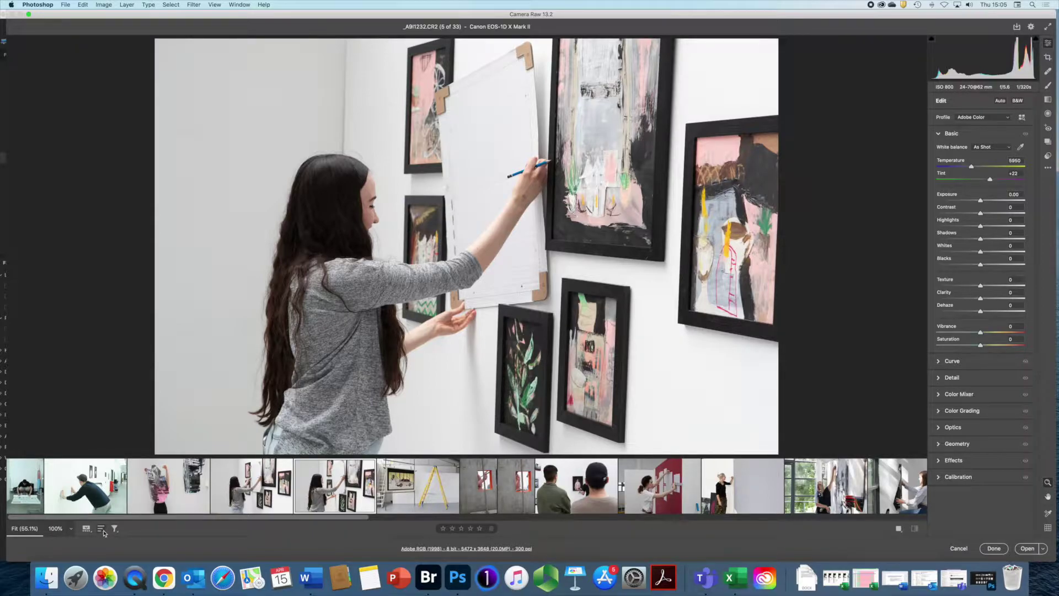
pyautogui.click(101, 530)
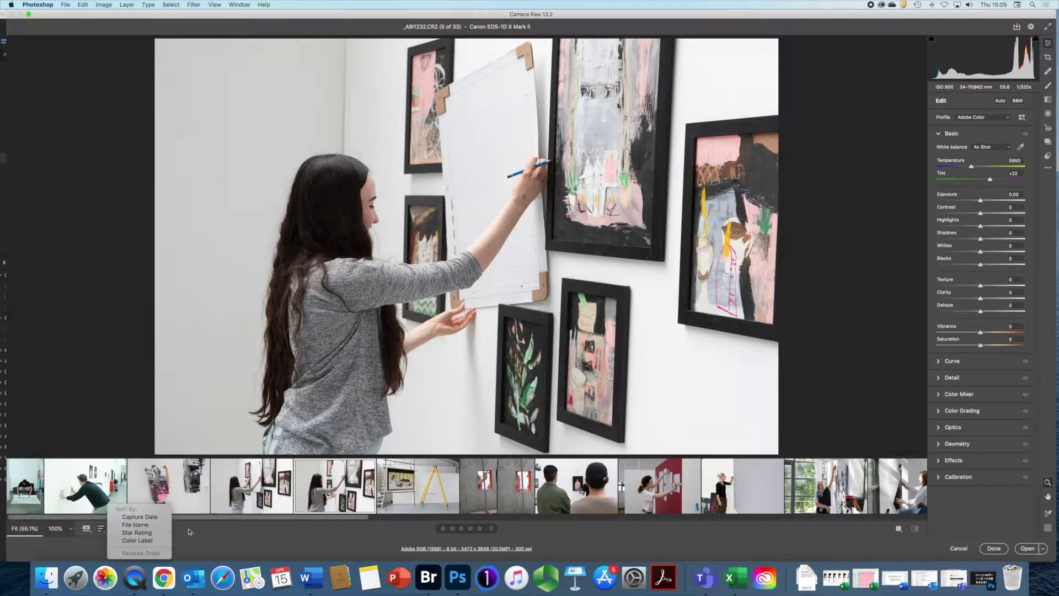
pyautogui.click(137, 541)
pyautogui.click(115, 530)
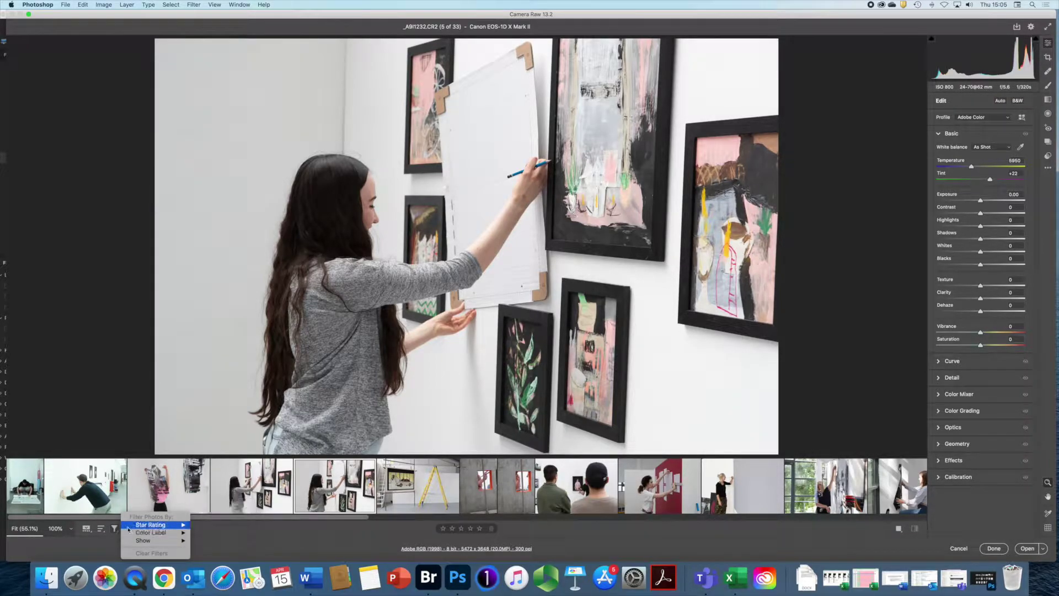
pyautogui.moveTo(166, 532)
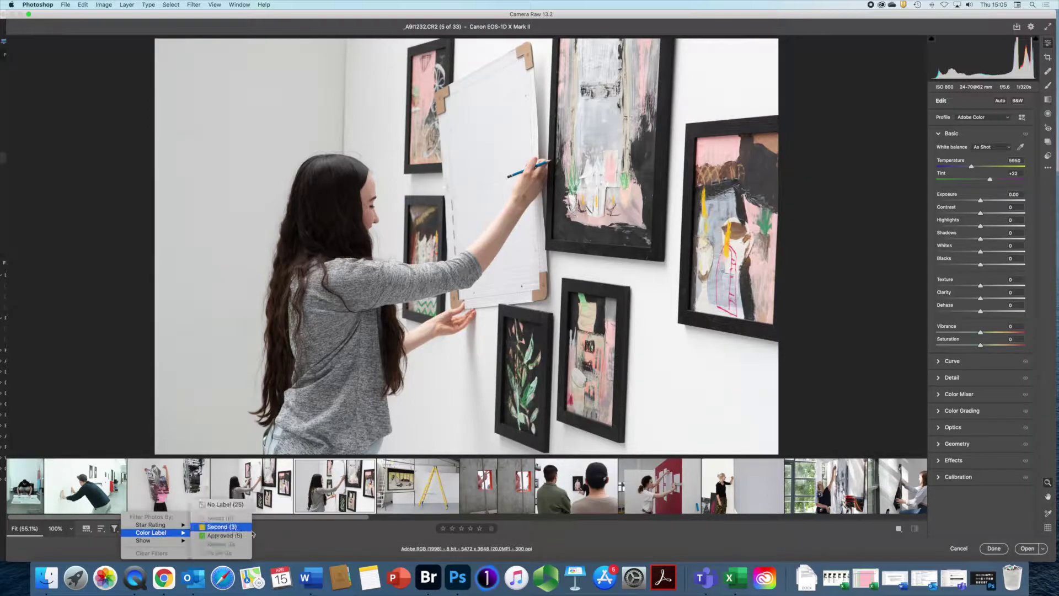
pyautogui.click(298, 533)
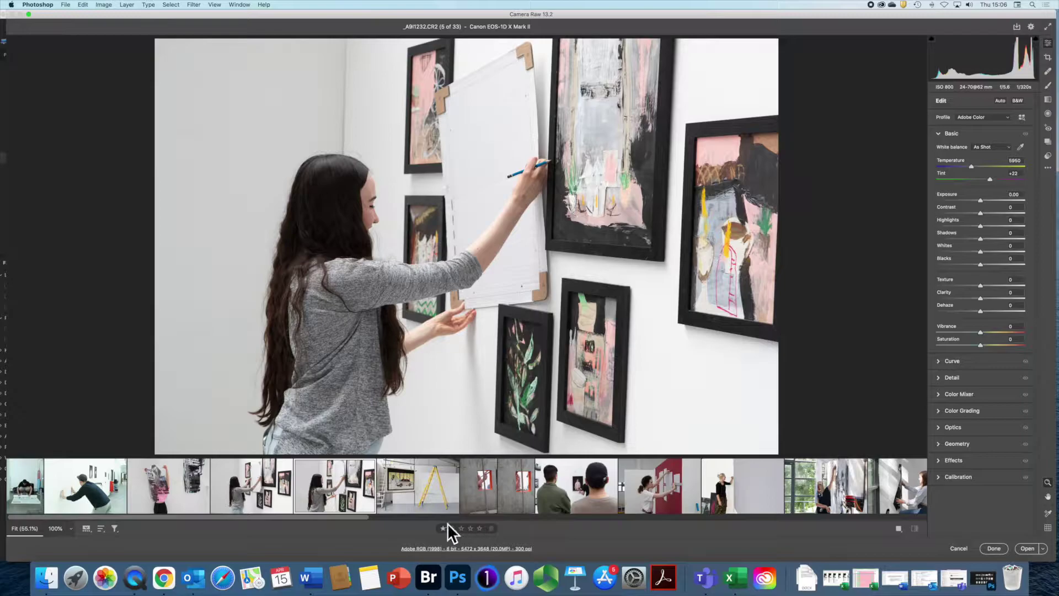
# Mark the fifth and sixth photos, _A9I1232.CR2 and _A9I1258.CR2, for deletion
pyautogui.moveTo(421, 487)
pyautogui.click(491, 530)
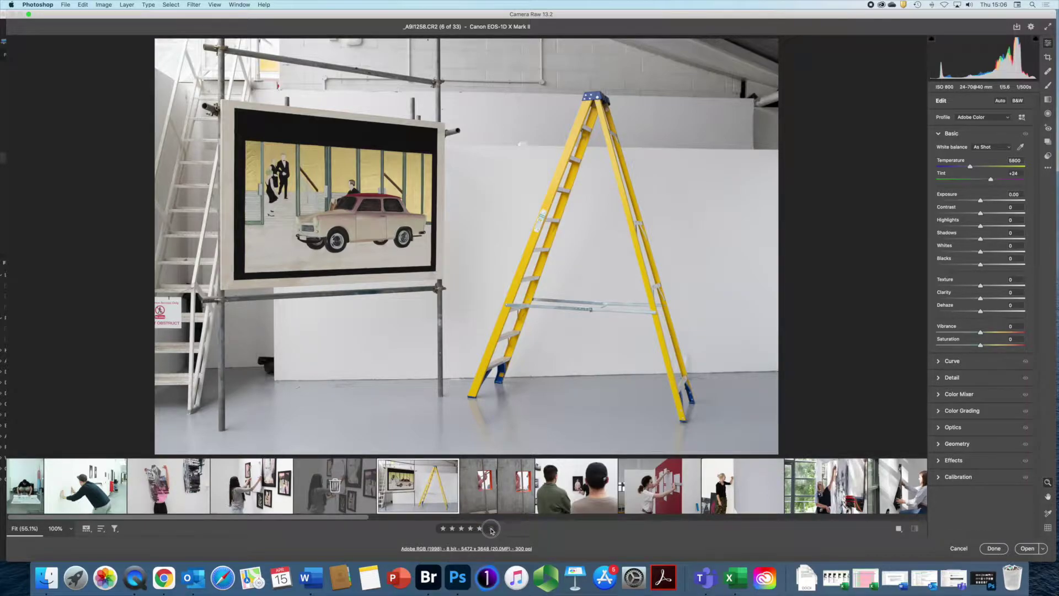
pyautogui.click(492, 529)
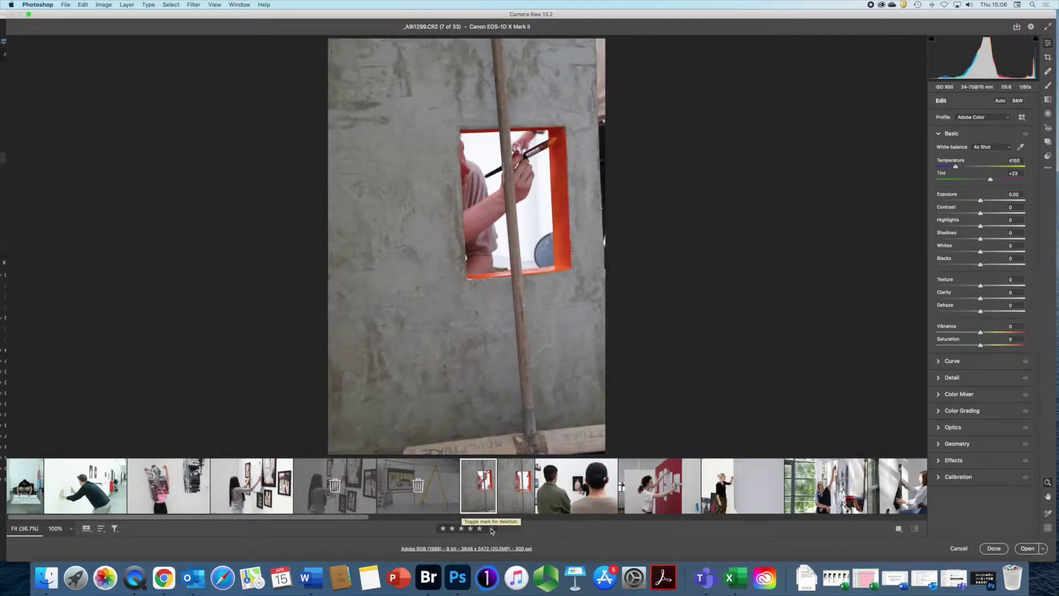
# Remove the deletion marks from the ladder photo and the photo of the woman with the frames
pyautogui.click(419, 487)
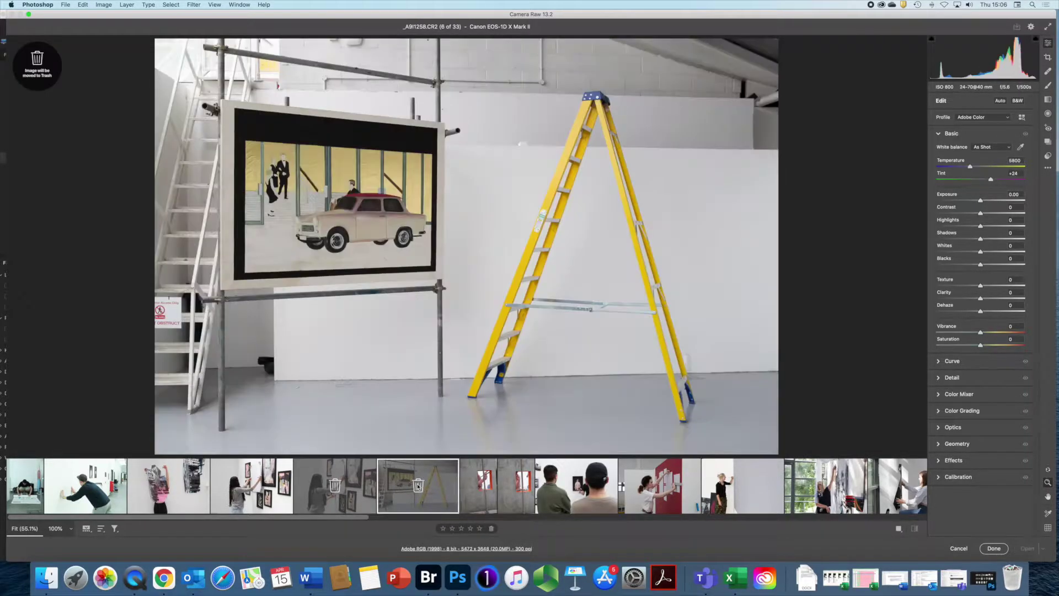
pyautogui.click(492, 529)
pyautogui.click(341, 488)
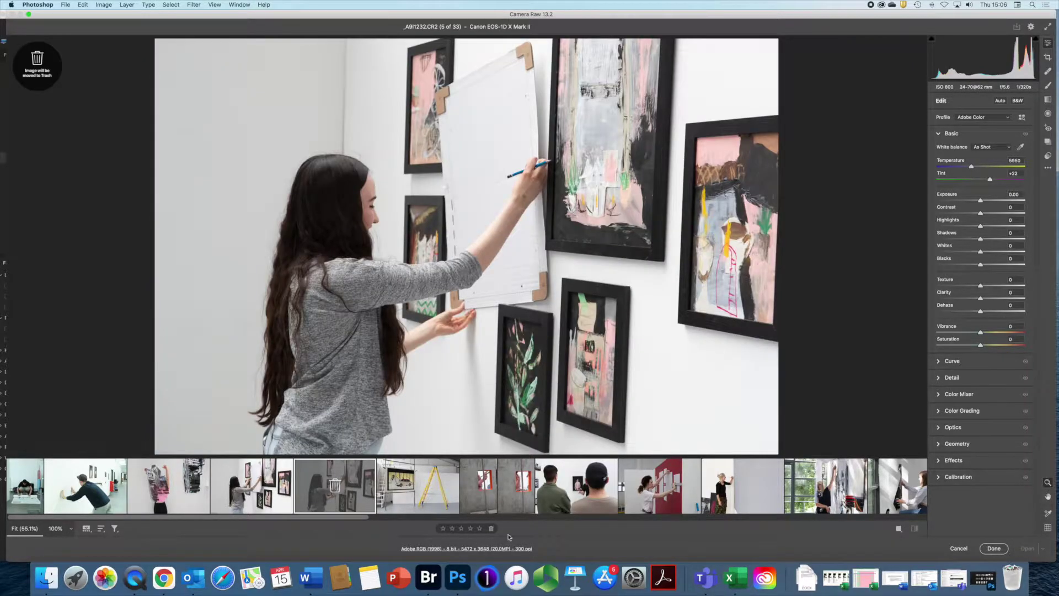
pyautogui.click(492, 528)
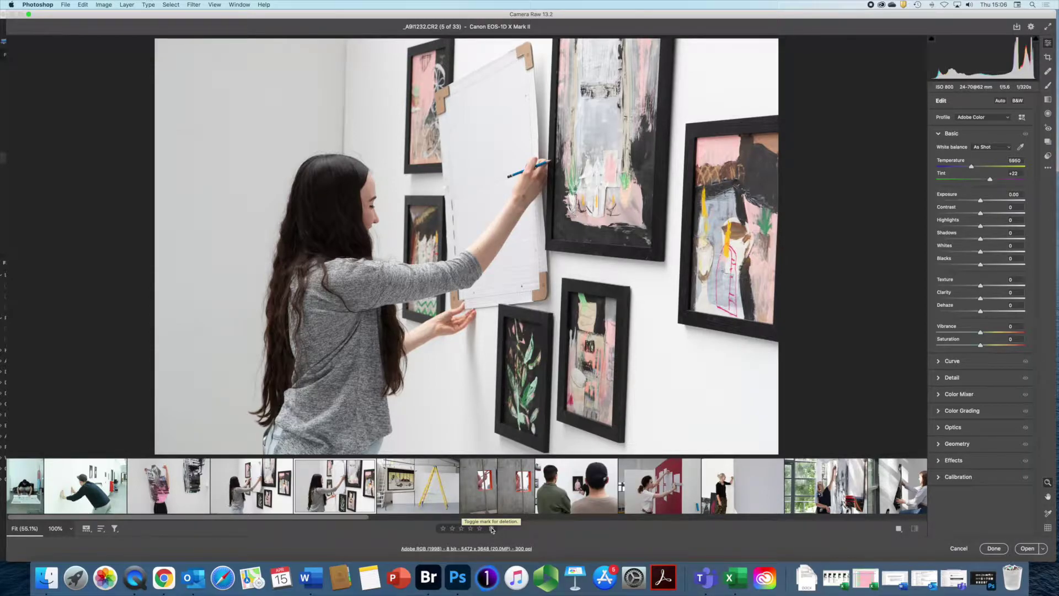
# Try the automatic tone adjustment and the black-and-white treatment on _A9I1232.CR2, reverting each one
pyautogui.moveTo(529, 482)
pyautogui.click(1000, 101)
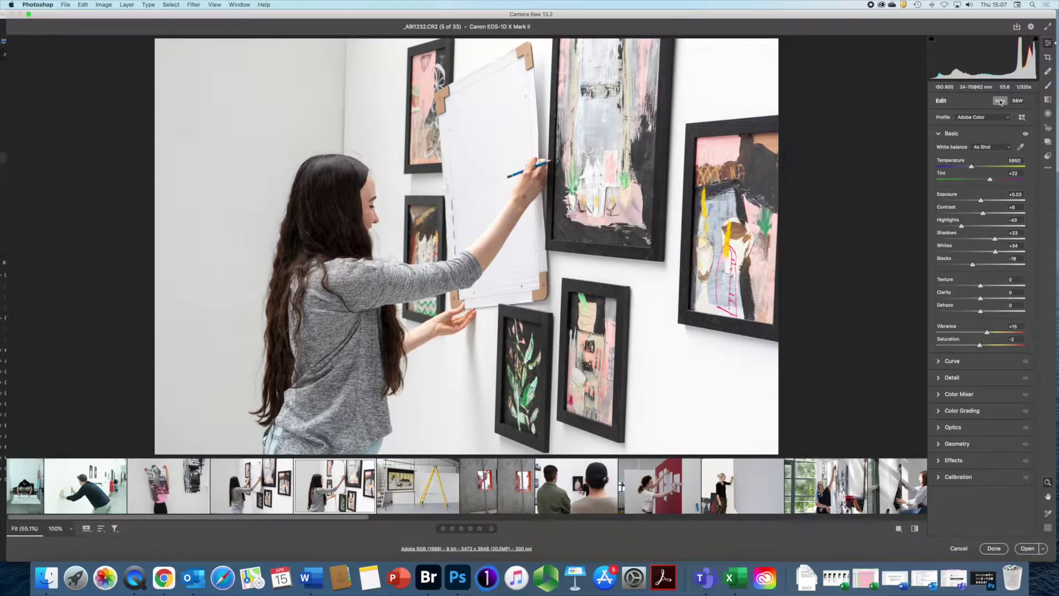
pyautogui.click(1001, 101)
pyautogui.click(1018, 101)
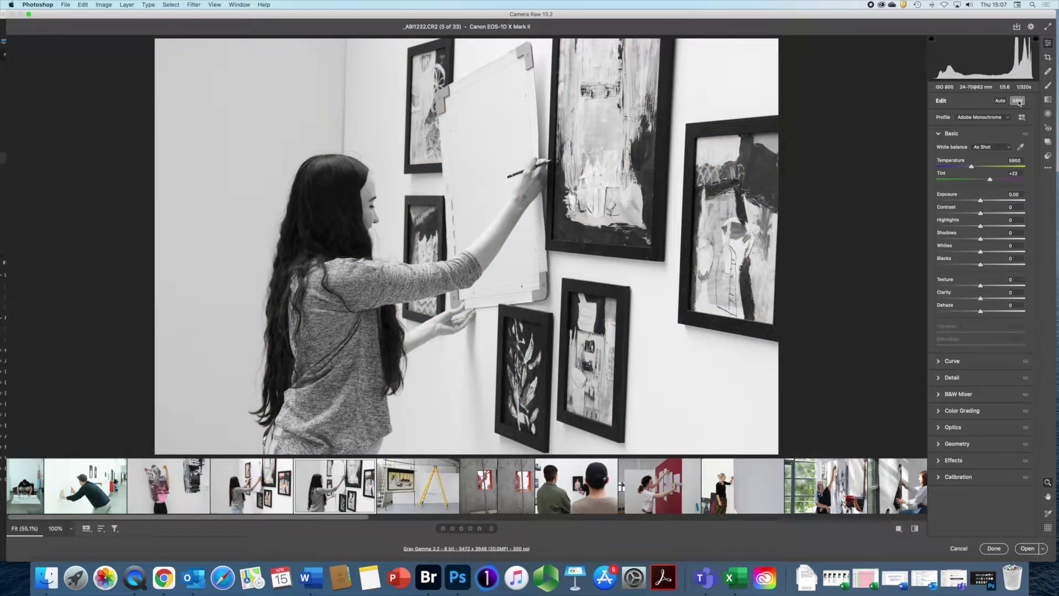
pyautogui.click(1018, 101)
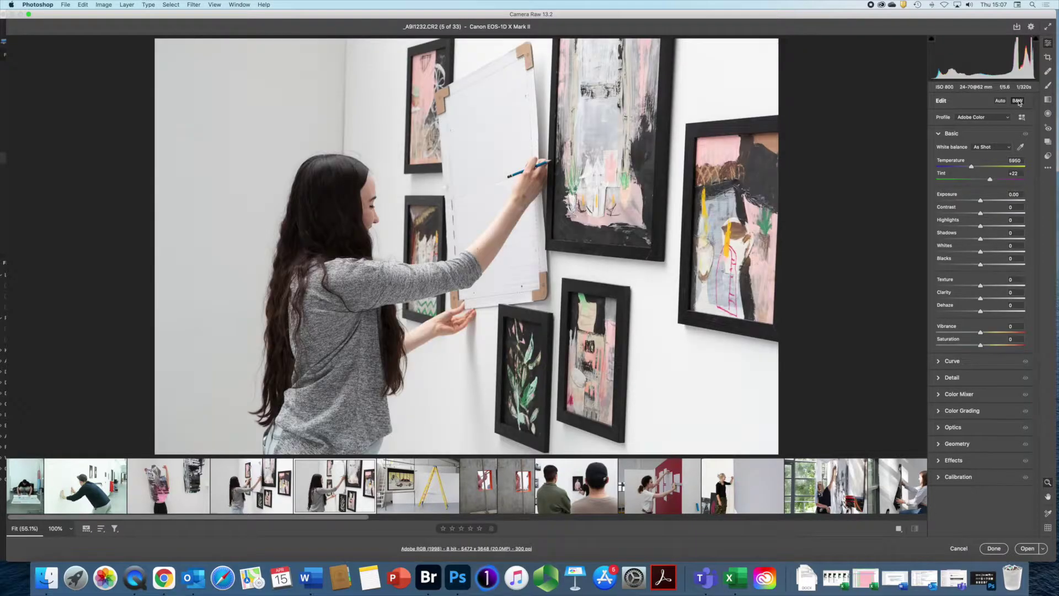
# Try the Adobe Vivid profile on the photo and switch back to Adobe Color
pyautogui.click(1007, 118)
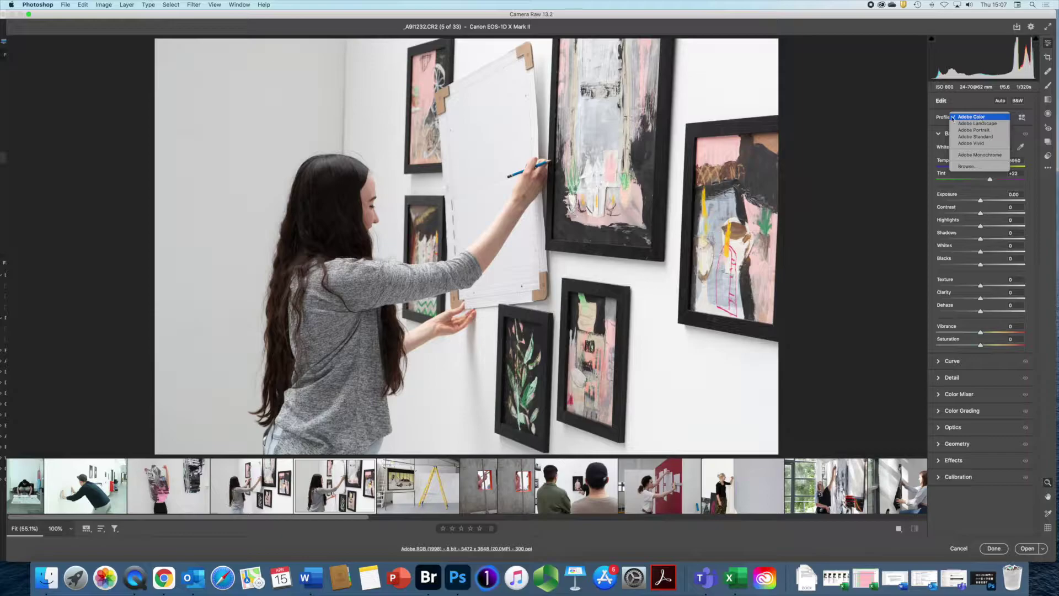
pyautogui.click(971, 143)
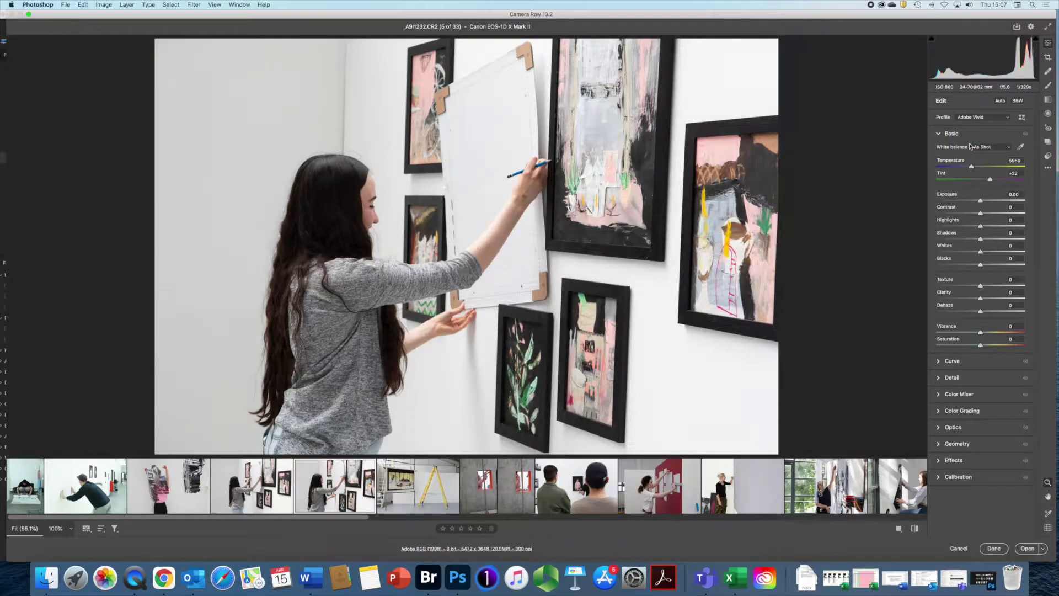
pyautogui.click(1008, 118)
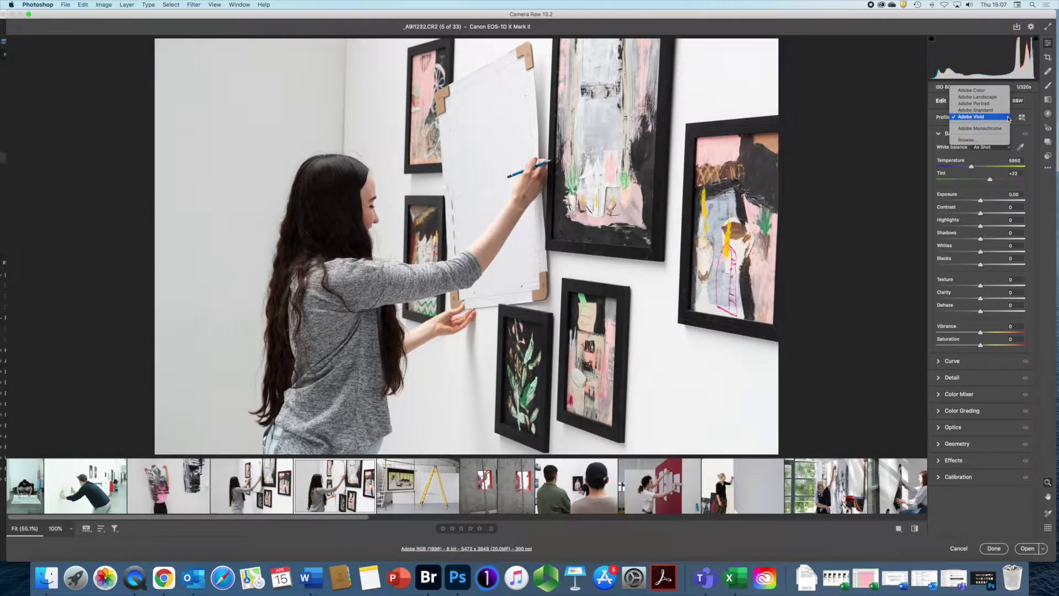
pyautogui.click(972, 90)
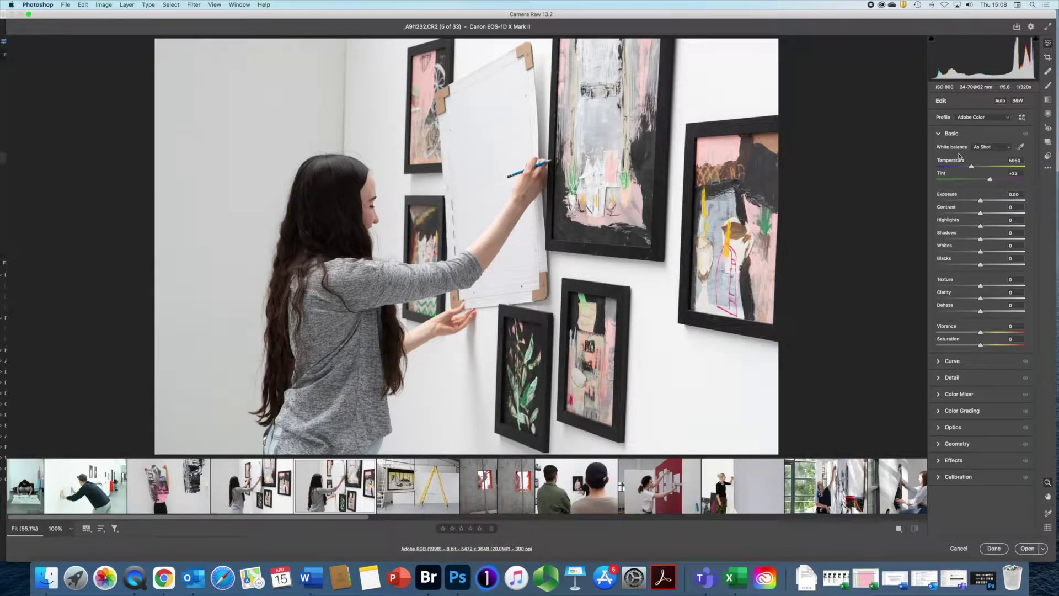
# Browse the Adobe Raw and Artistic profile thumbnails, and return to the edit controls without choosing one
pyautogui.click(1008, 117)
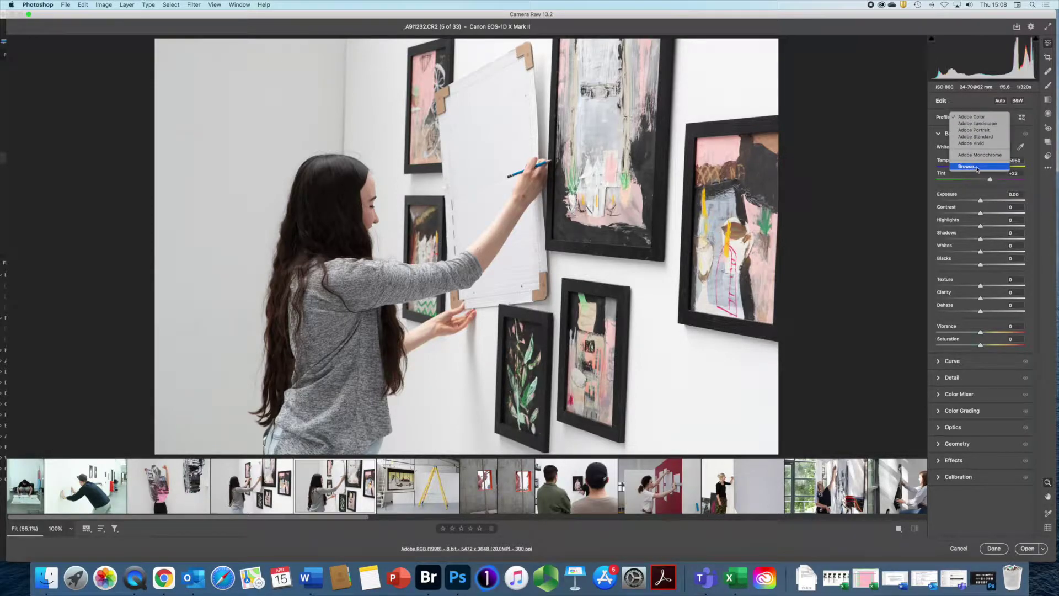
pyautogui.click(974, 168)
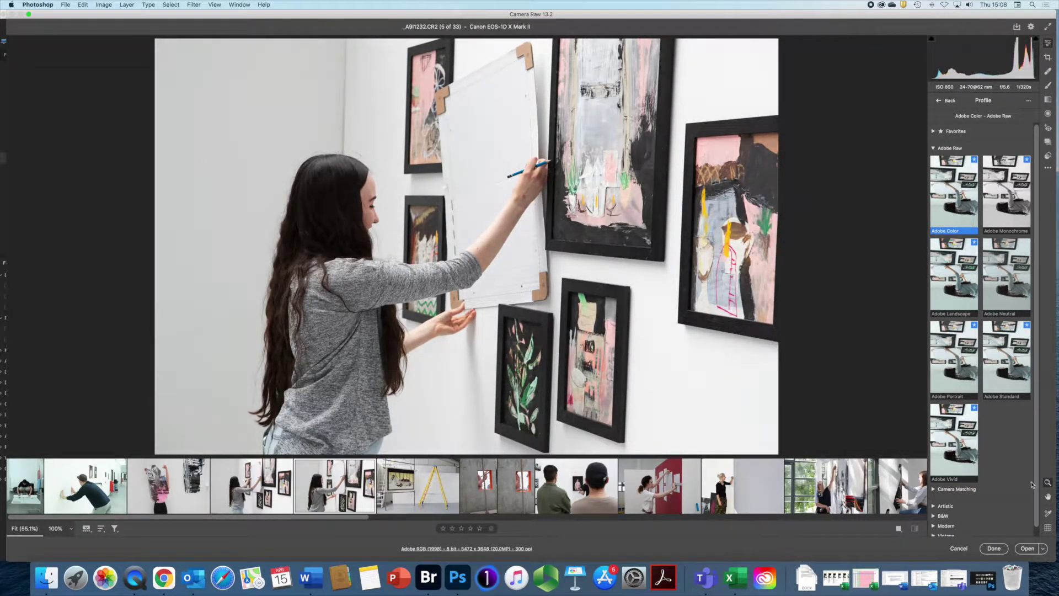
pyautogui.scroll(-1, 944, 500)
pyautogui.click(936, 498)
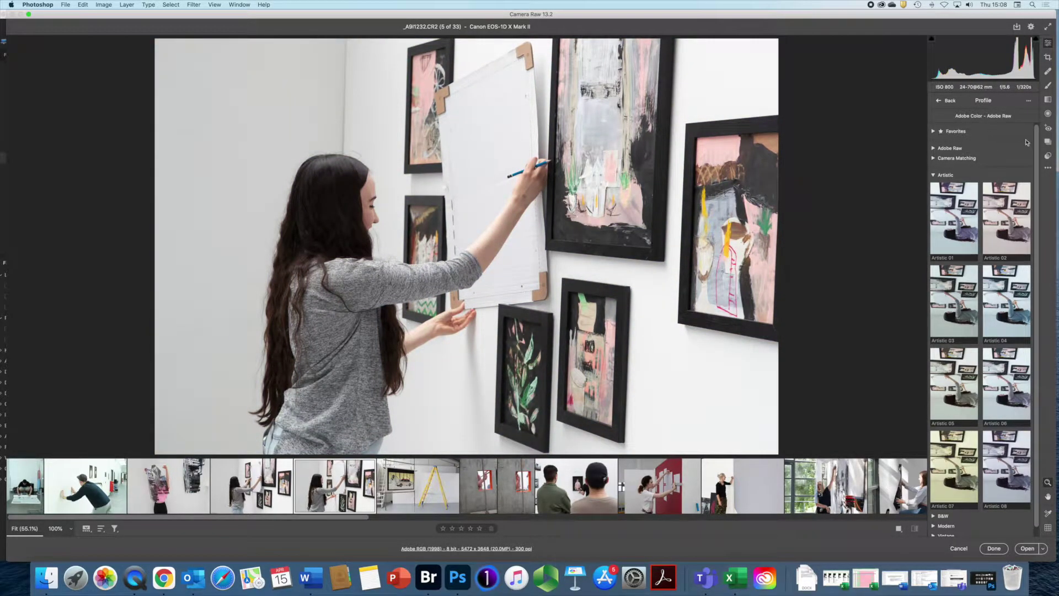
pyautogui.click(946, 100)
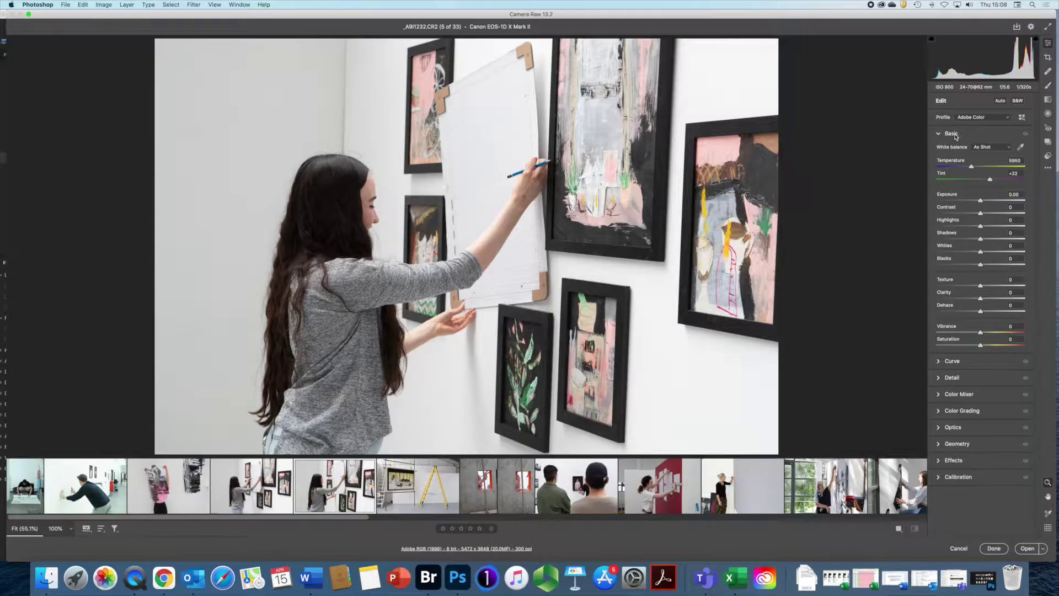
# Review the white balance presets, keep As Shot, and sample white balance from the lower corner of the white paper template
pyautogui.click(1009, 147)
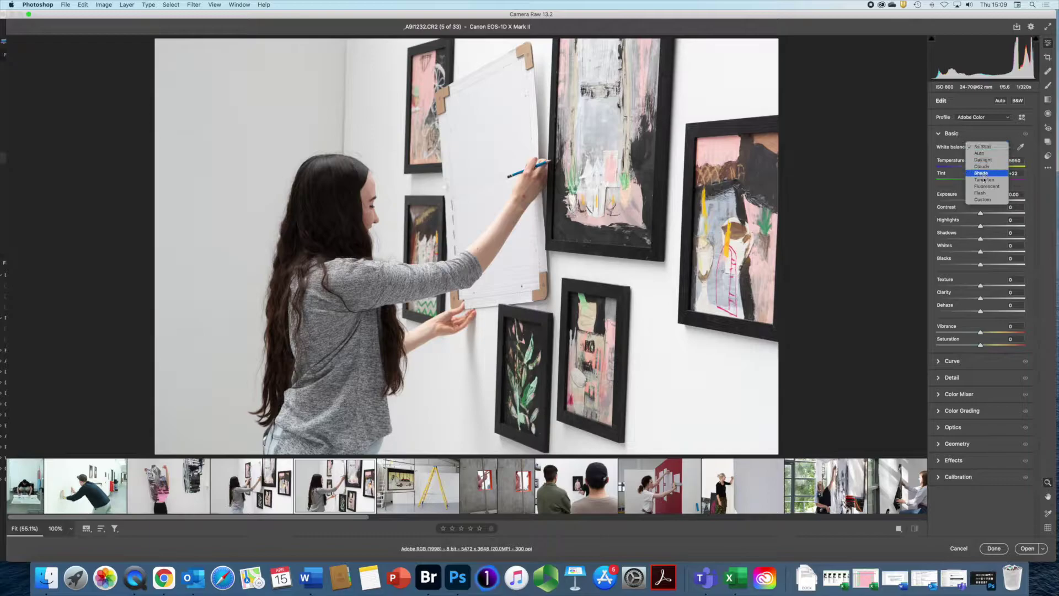
pyautogui.click(983, 147)
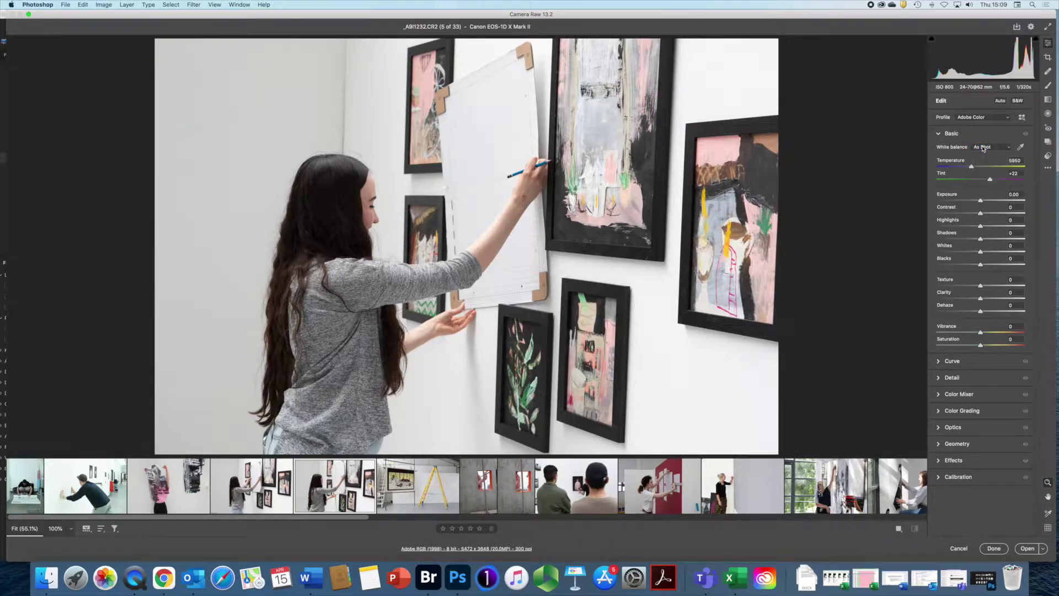
pyautogui.click(1021, 148)
pyautogui.click(533, 286)
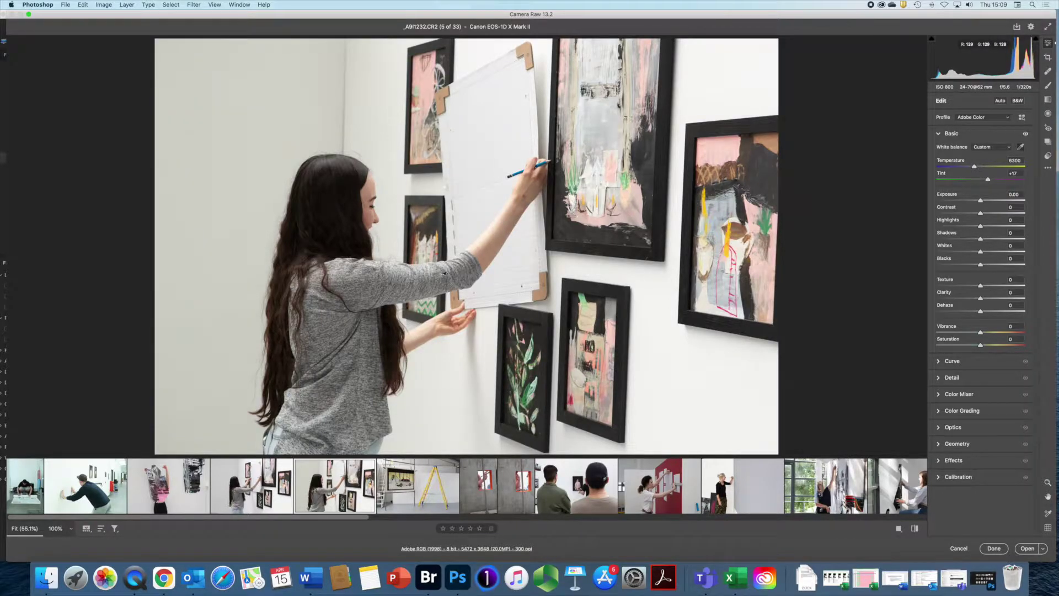
# Try a Temperature of 7300 with a Tint of +2, and reset both to their original values
pyautogui.moveTo(974, 168)
pyautogui.mouseDown()
pyautogui.moveTo(960, 168)
pyautogui.moveTo(983, 167)
pyautogui.moveTo(957, 182)
pyautogui.moveTo(983, 184)
pyautogui.mouseUp()
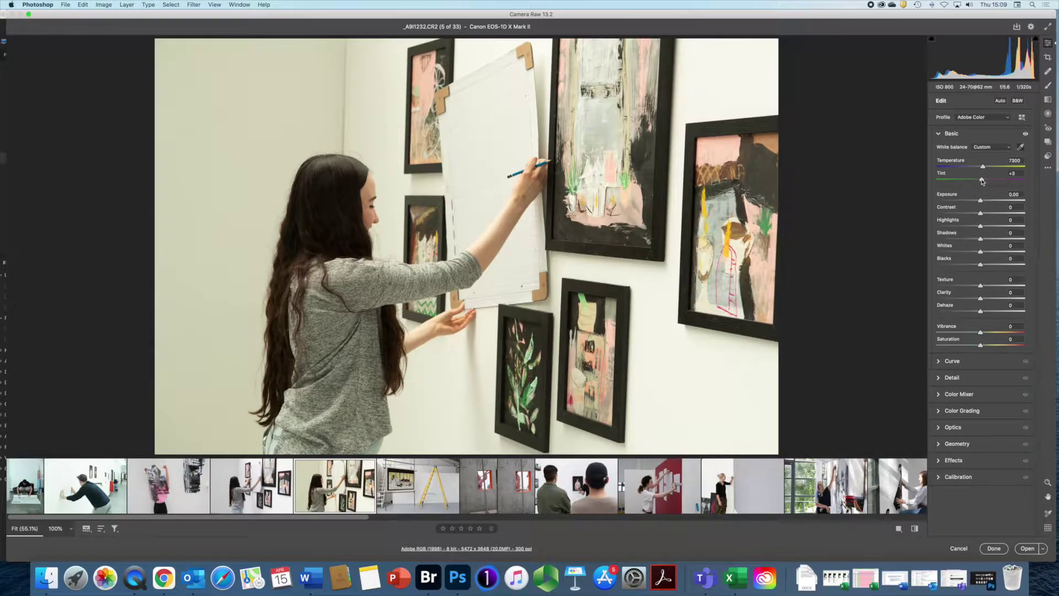
pyautogui.moveTo(982, 181); pyautogui.dragTo(990, 180)
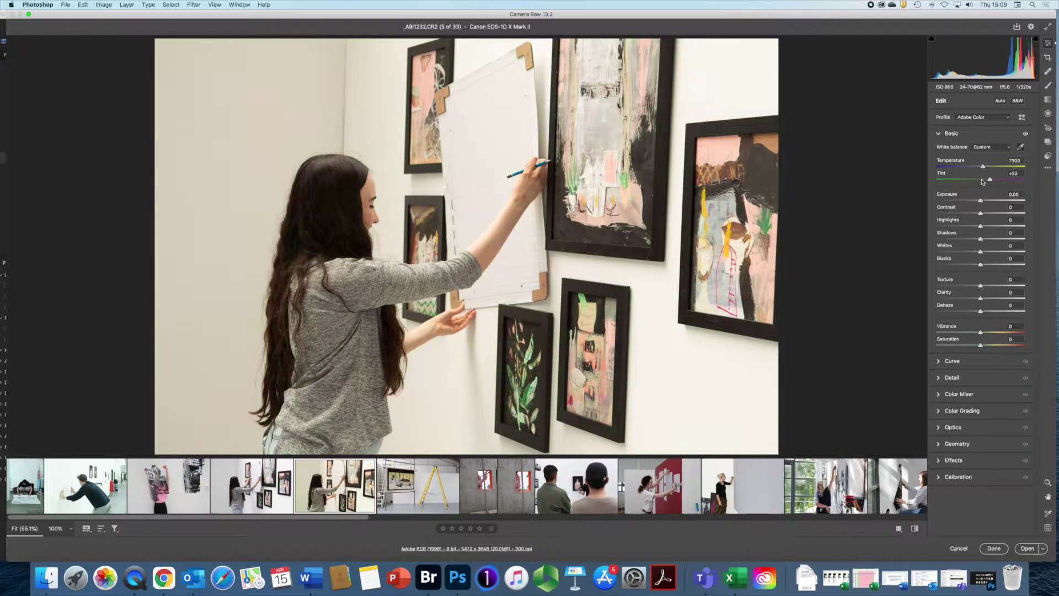
pyautogui.click(983, 167)
pyautogui.doubleClick(983, 167)
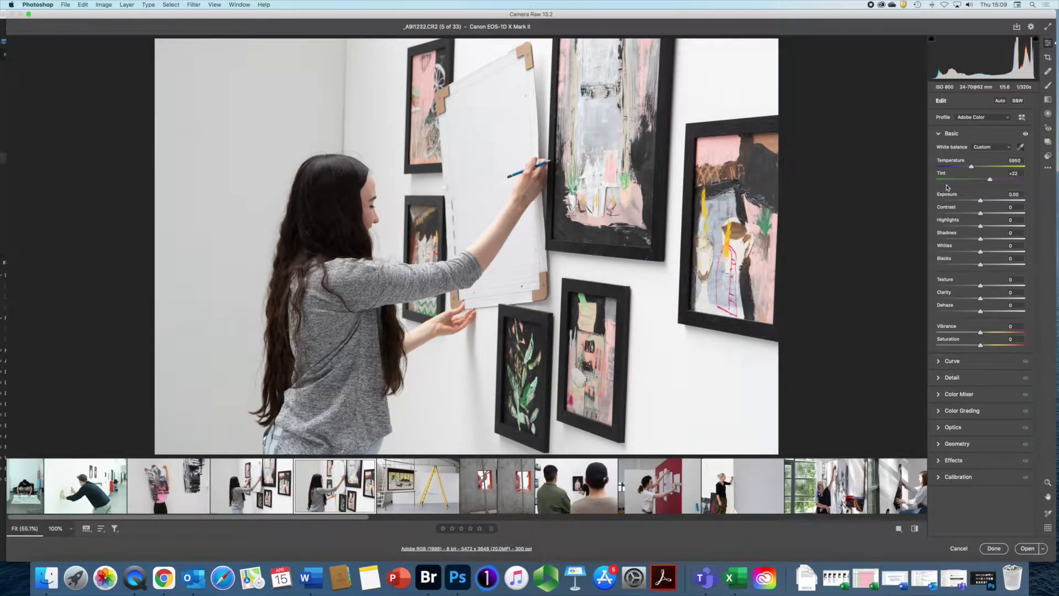
# Set Exposure to -0.40 and Contrast to +9
pyautogui.moveTo(982, 200)
pyautogui.mouseDown()
pyautogui.moveTo(972, 202)
pyautogui.moveTo(991, 201)
pyautogui.moveTo(974, 200)
pyautogui.mouseUp()
pyautogui.doubleClick(981, 200)
pyautogui.moveTo(981, 201)
pyautogui.mouseDown()
pyautogui.moveTo(982, 213)
pyautogui.moveTo(1009, 214)
pyautogui.moveTo(937, 216)
pyautogui.moveTo(1005, 218)
pyautogui.moveTo(986, 215)
pyautogui.mouseUp()
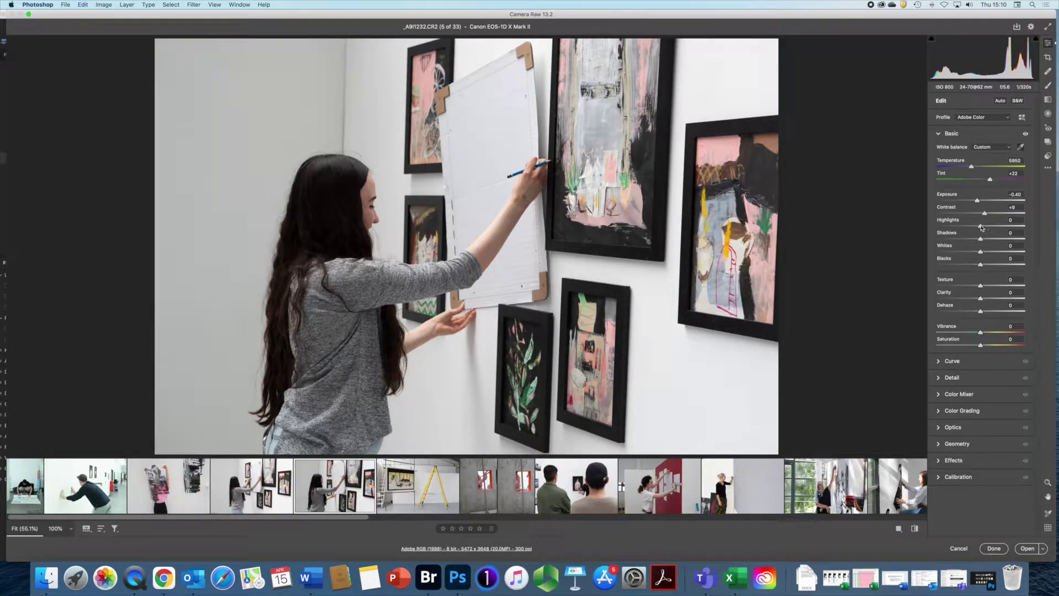
# Reduce Highlights to -31 and raise Shadows to +27
pyautogui.click(981, 226)
pyautogui.moveTo(981, 227); pyautogui.dragTo(966, 226)
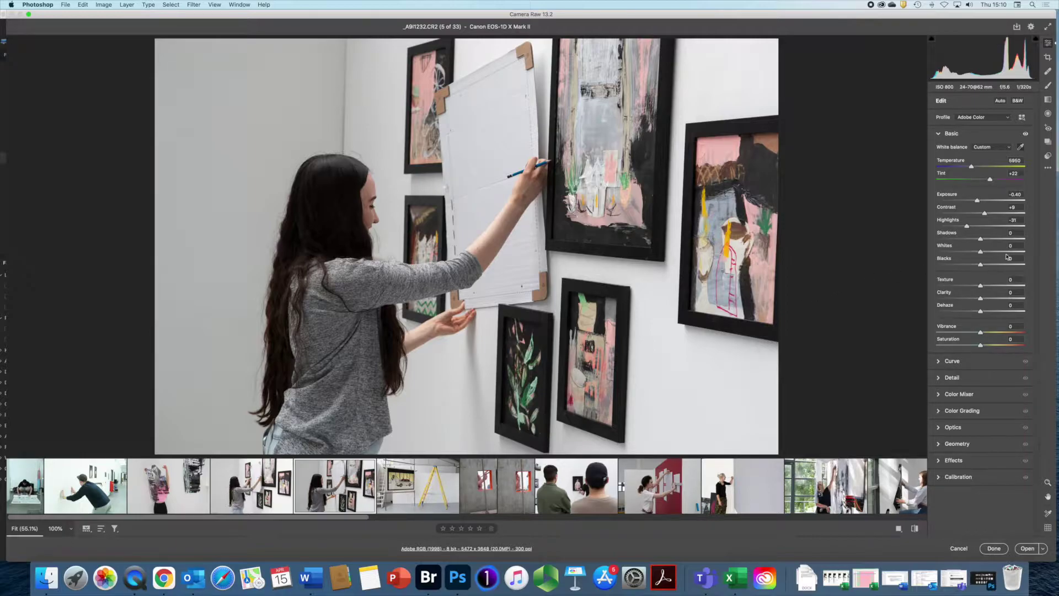
pyautogui.moveTo(982, 240); pyautogui.dragTo(993, 241)
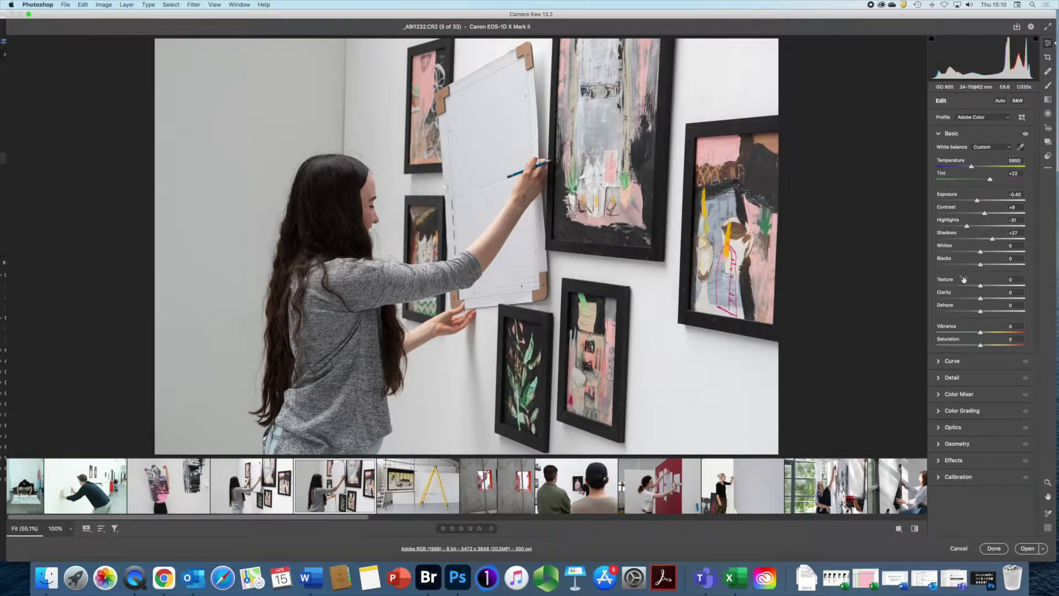
# Try shifting the Blacks and Whites, and reset both to 0
pyautogui.moveTo(980, 265); pyautogui.dragTo(940, 264)
pyautogui.doubleClick(940, 264)
pyautogui.moveTo(981, 252)
pyautogui.mouseDown()
pyautogui.moveTo(1020, 253)
pyautogui.moveTo(956, 253)
pyautogui.moveTo(982, 253)
pyautogui.moveTo(950, 265)
pyautogui.moveTo(993, 265)
pyautogui.moveTo(970, 266)
pyautogui.mouseUp()
pyautogui.doubleClick(970, 265)
pyautogui.doubleClick(981, 252)
# View the photo at 100%, try Texture at +100, and settle on +6
pyautogui.click(55, 529)
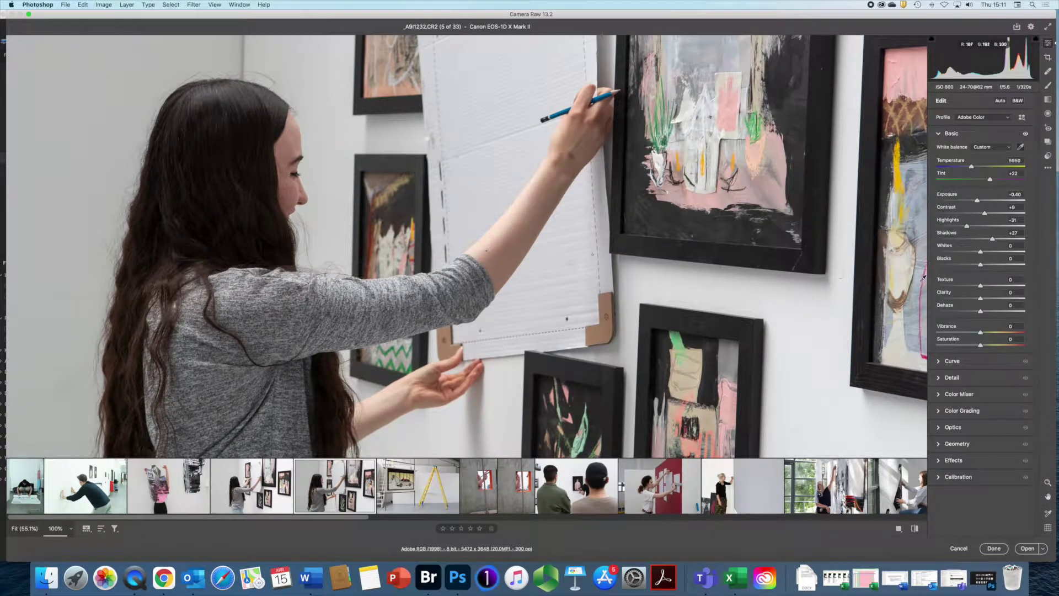
pyautogui.click(992, 286)
pyautogui.moveTo(993, 287); pyautogui.dragTo(1034, 288)
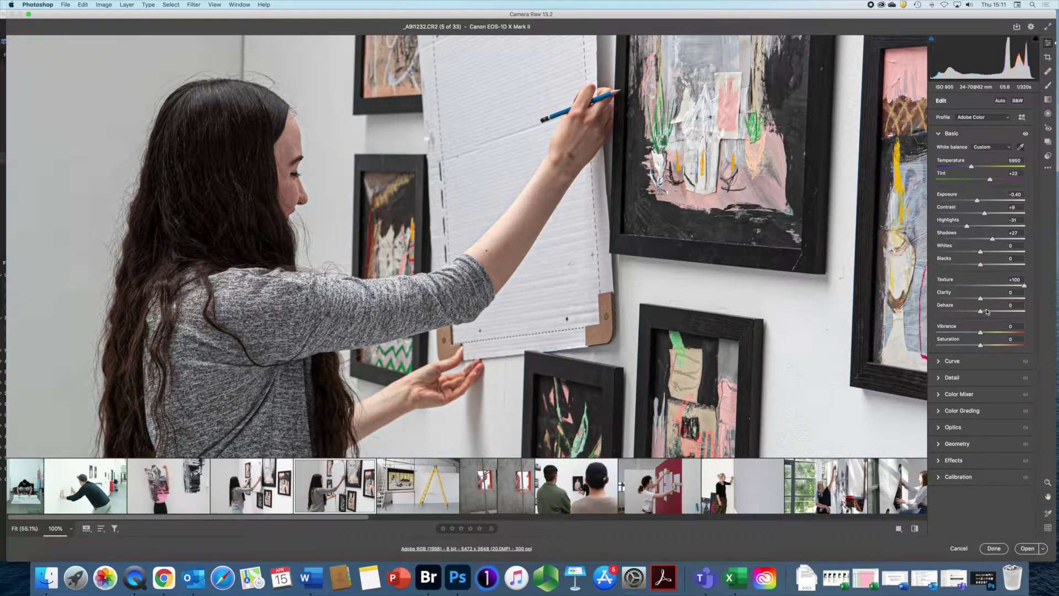
pyautogui.moveTo(1024, 286); pyautogui.dragTo(983, 291)
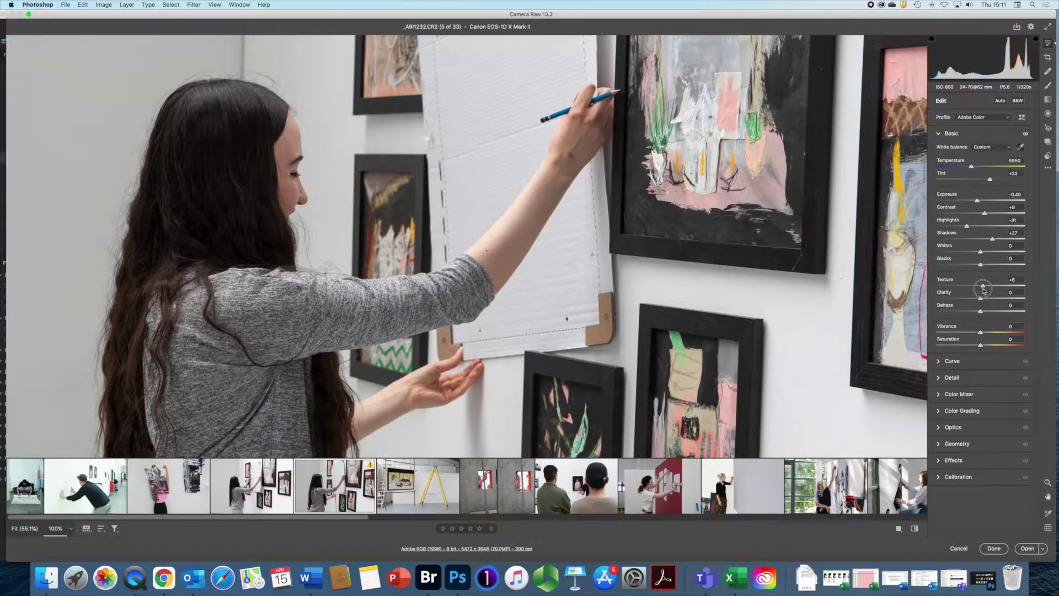
pyautogui.moveTo(984, 289); pyautogui.dragTo(985, 290)
# Try the Clarity adjustment and reset it to 0, and set Dehaze to +1
pyautogui.moveTo(981, 300)
pyautogui.mouseDown()
pyautogui.moveTo(1035, 299)
pyautogui.moveTo(932, 304)
pyautogui.moveTo(982, 307)
pyautogui.mouseUp()
pyautogui.moveTo(981, 307); pyautogui.dragTo(982, 307)
pyautogui.doubleClick(982, 298)
pyautogui.moveTo(980, 311)
pyautogui.mouseDown()
pyautogui.moveTo(951, 313)
pyautogui.moveTo(982, 314)
pyautogui.mouseUp()
# Try strongly reduced Vibrance, bring it back to -1, and lower Saturation to -100
pyautogui.moveTo(981, 334); pyautogui.dragTo(927, 331)
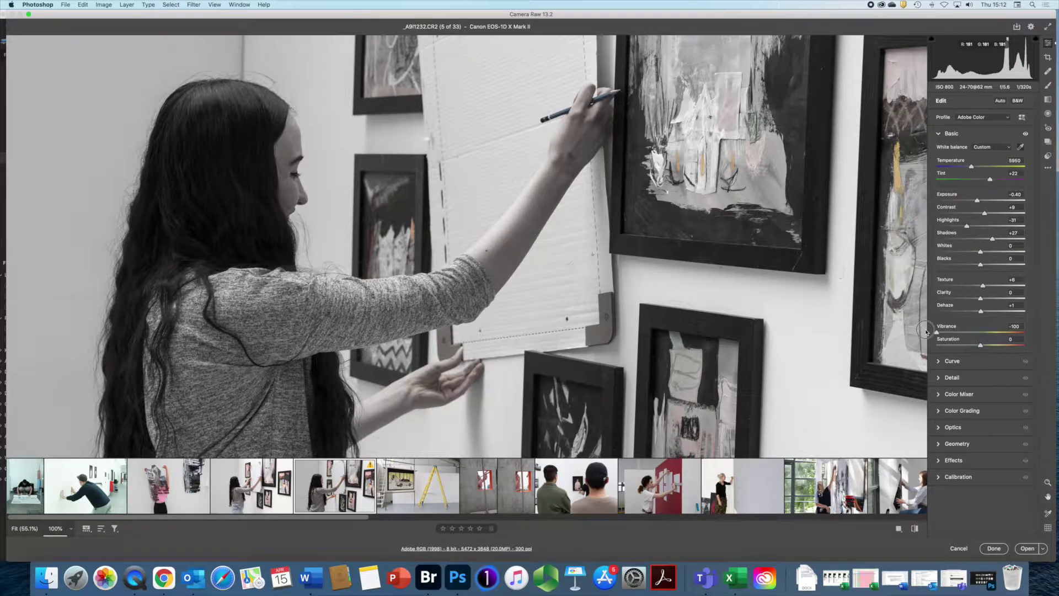
pyautogui.moveTo(927, 331); pyautogui.dragTo(958, 332)
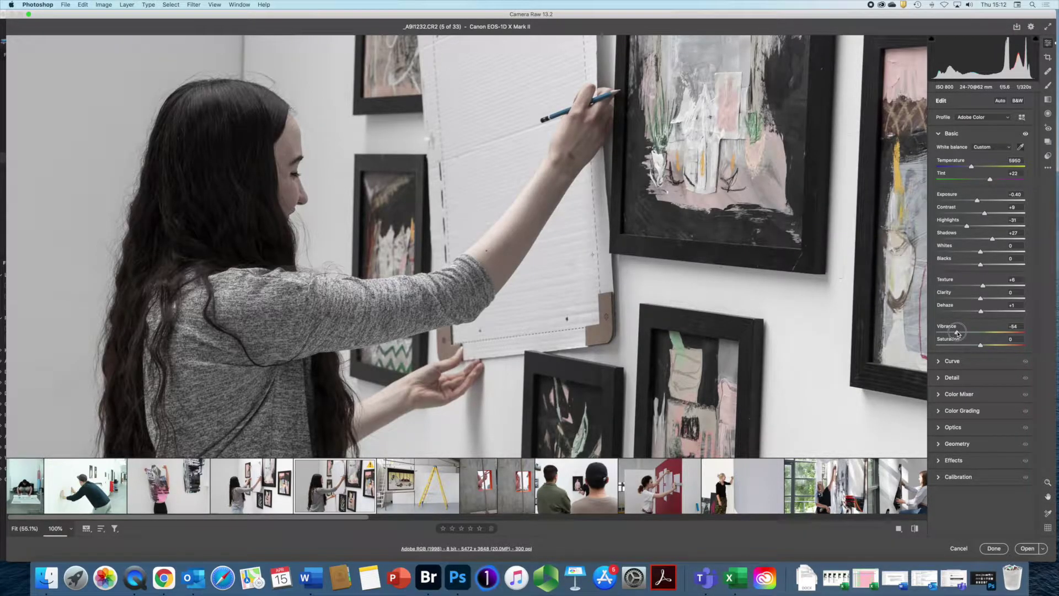
pyautogui.moveTo(958, 332); pyautogui.dragTo(919, 346)
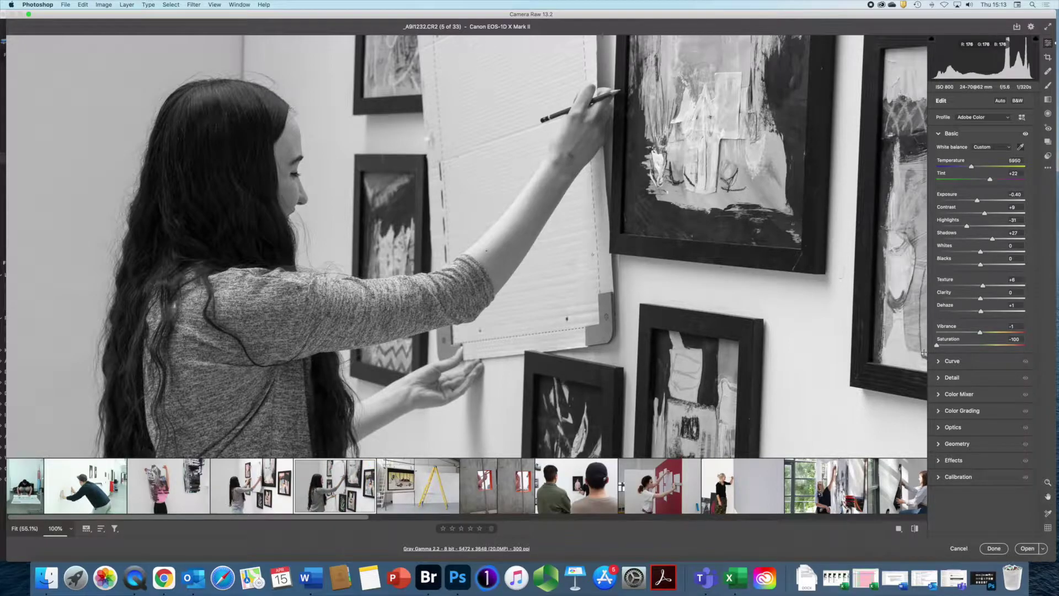
# Raise Contrast to +38, and shift the white balance to Temperature 9700 and Tint +45
pyautogui.moveTo(985, 213); pyautogui.dragTo(998, 216)
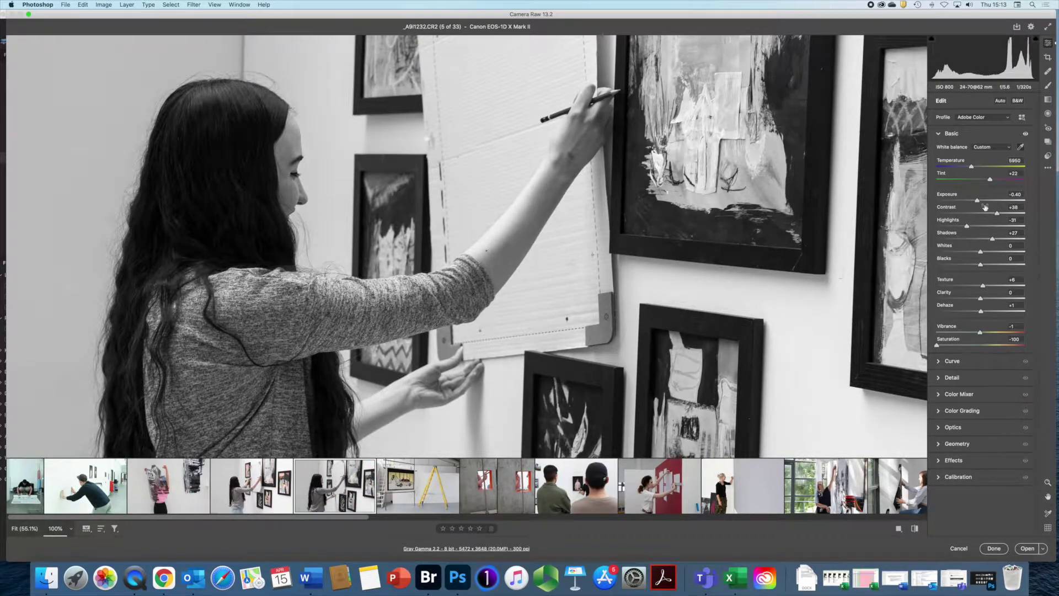
pyautogui.moveTo(971, 166); pyautogui.dragTo(1009, 181)
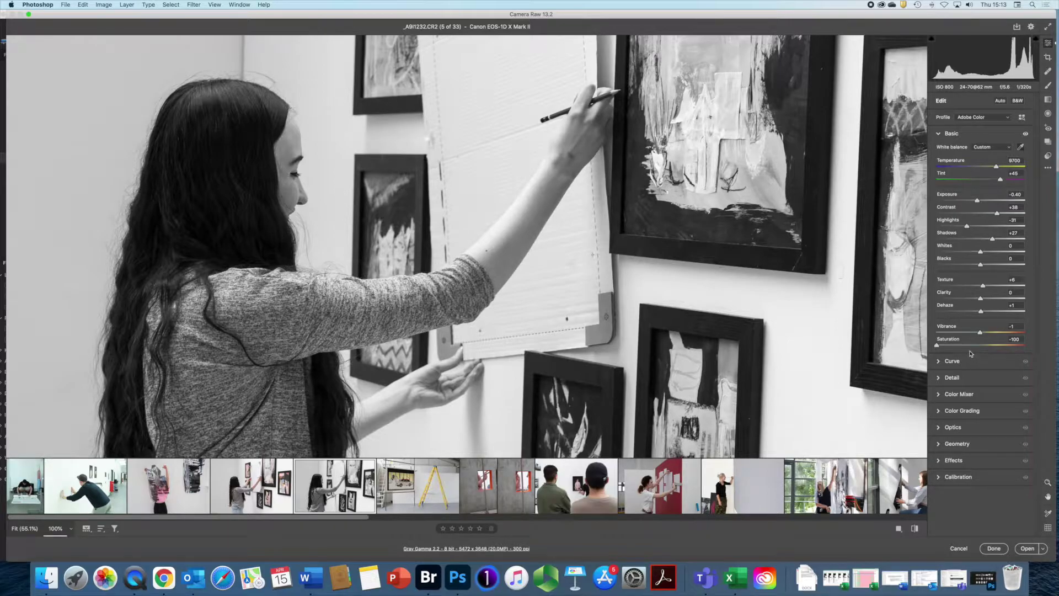
# Reset Saturation to 0 and restore the original Temperature and Tint values
pyautogui.doubleClick(937, 346)
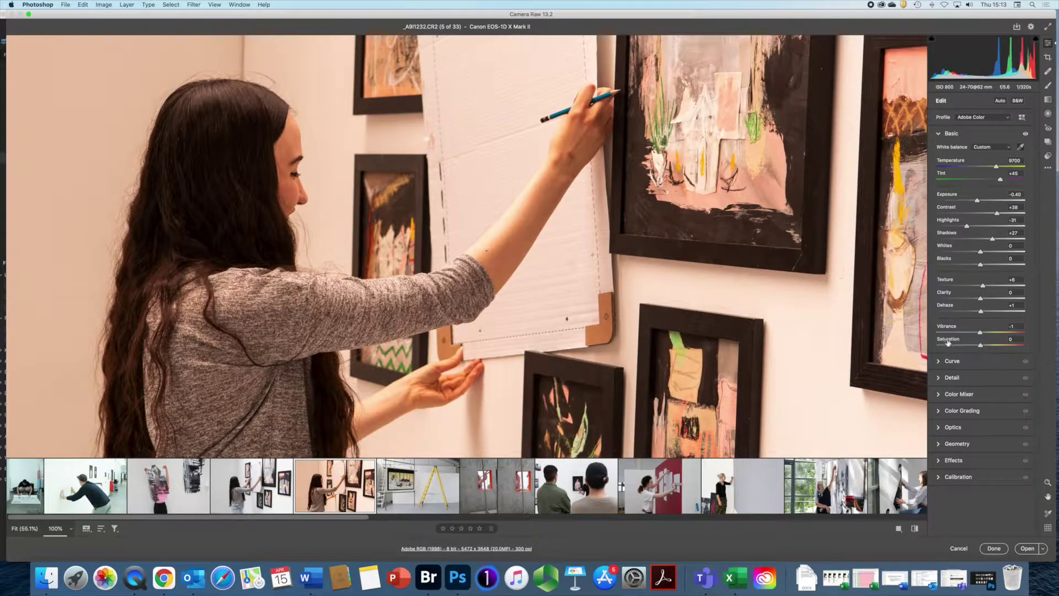
pyautogui.doubleClick(999, 166)
pyautogui.doubleClick(1001, 180)
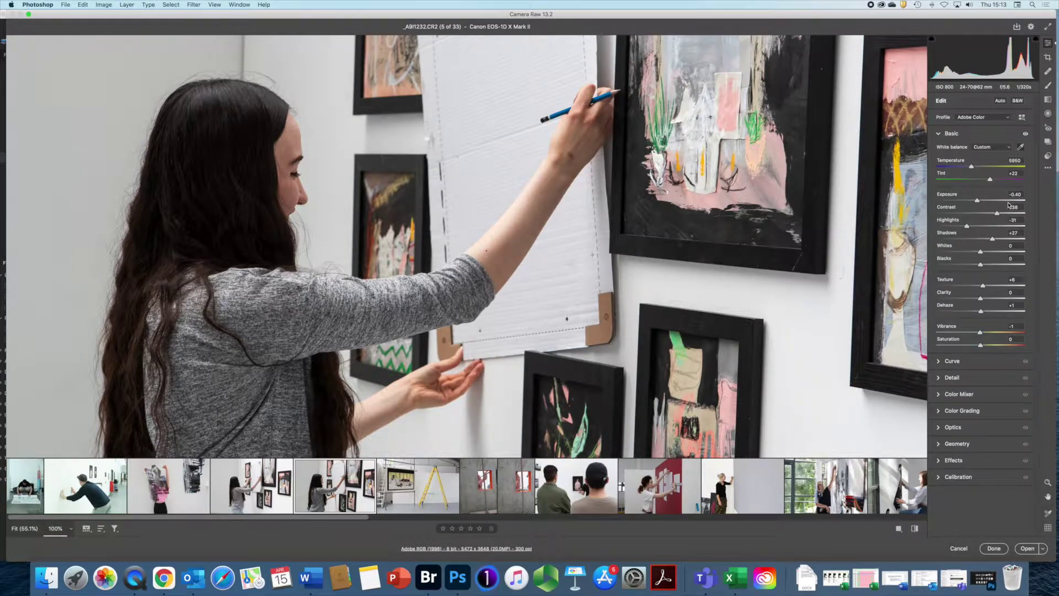
# Collapse the Basic adjustments and examine the parametric, point, red, green and blue channel curves
pyautogui.click(939, 134)
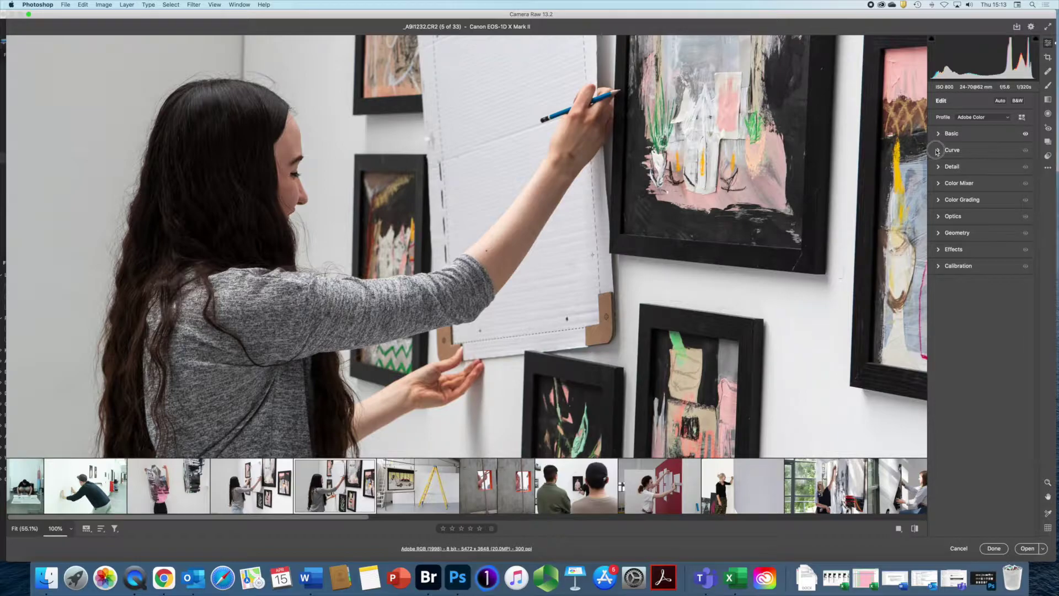
pyautogui.click(944, 150)
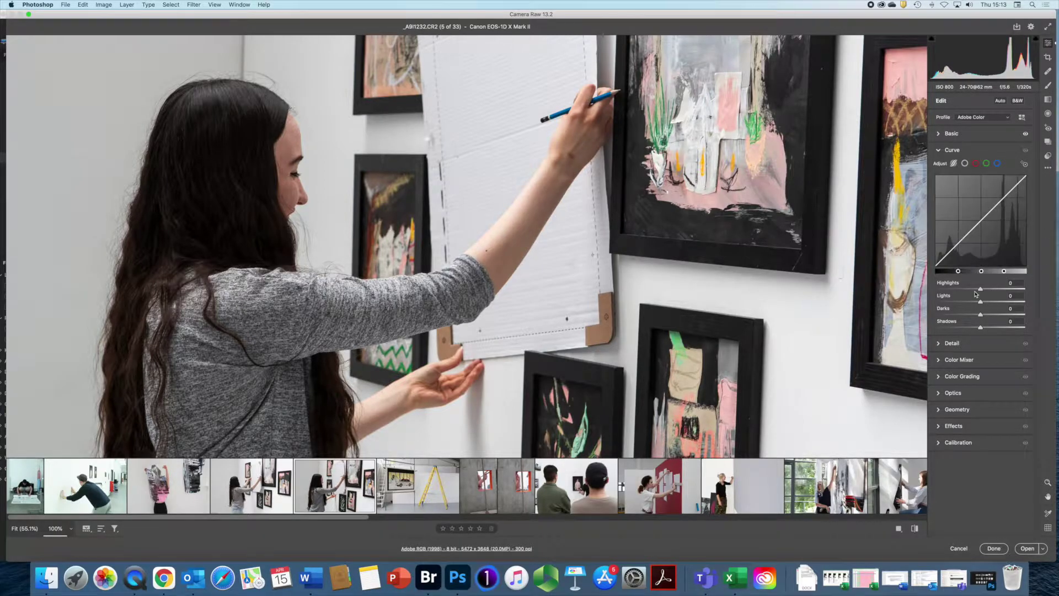
pyautogui.moveTo(980, 291)
pyautogui.mouseDown()
pyautogui.moveTo(963, 290)
pyautogui.moveTo(992, 290)
pyautogui.moveTo(980, 291)
pyautogui.mouseUp()
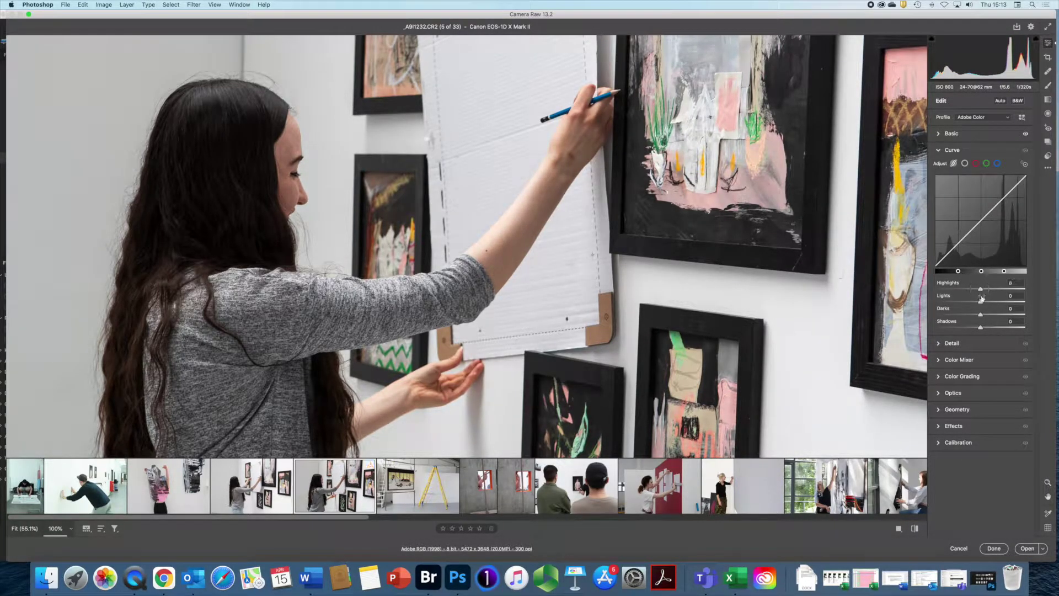
pyautogui.click(965, 164)
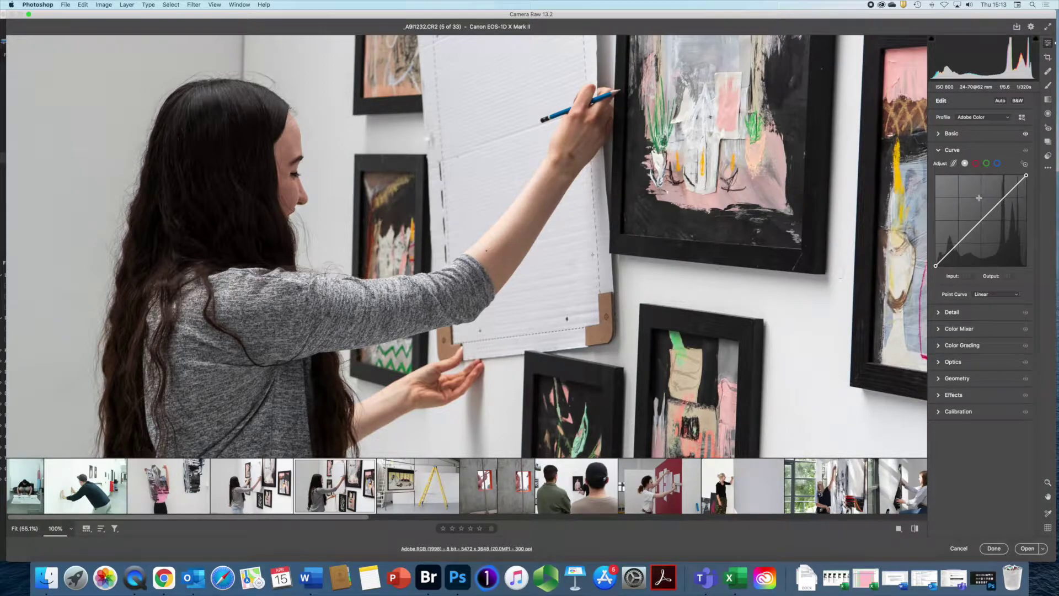
pyautogui.click(976, 164)
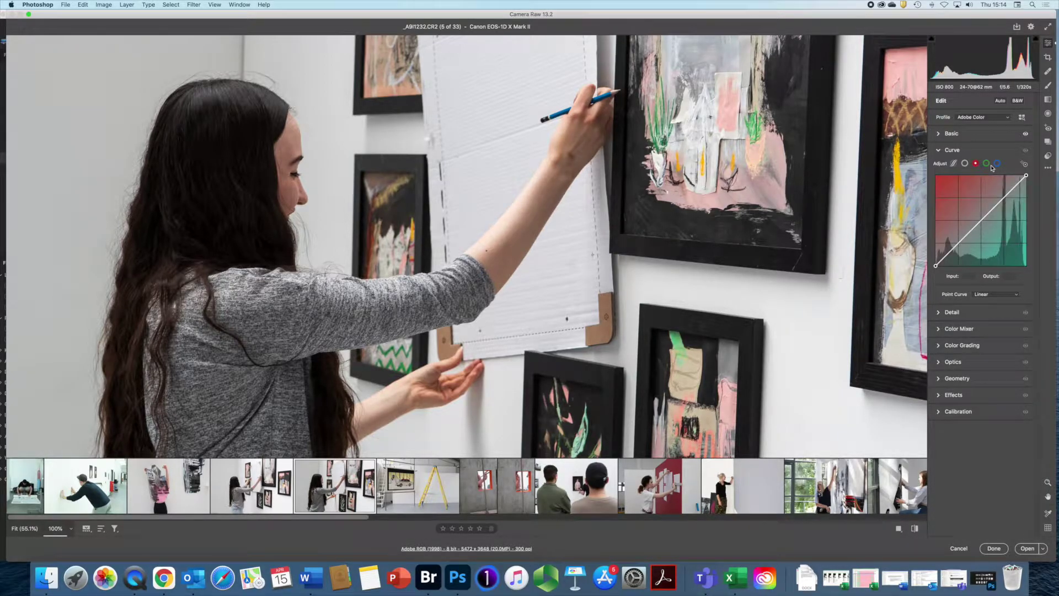
pyautogui.click(988, 164)
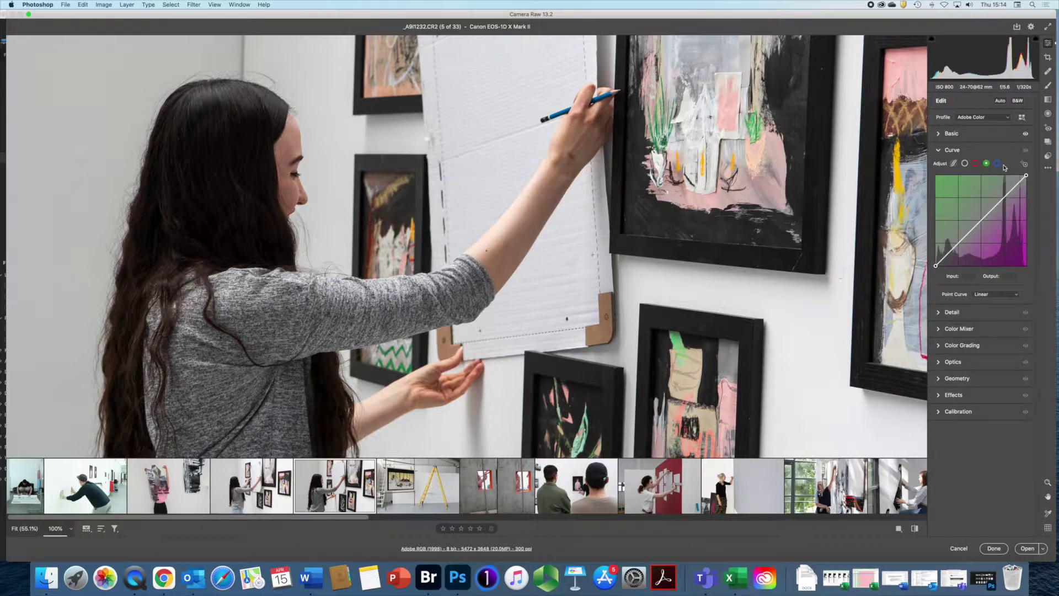
pyautogui.click(998, 163)
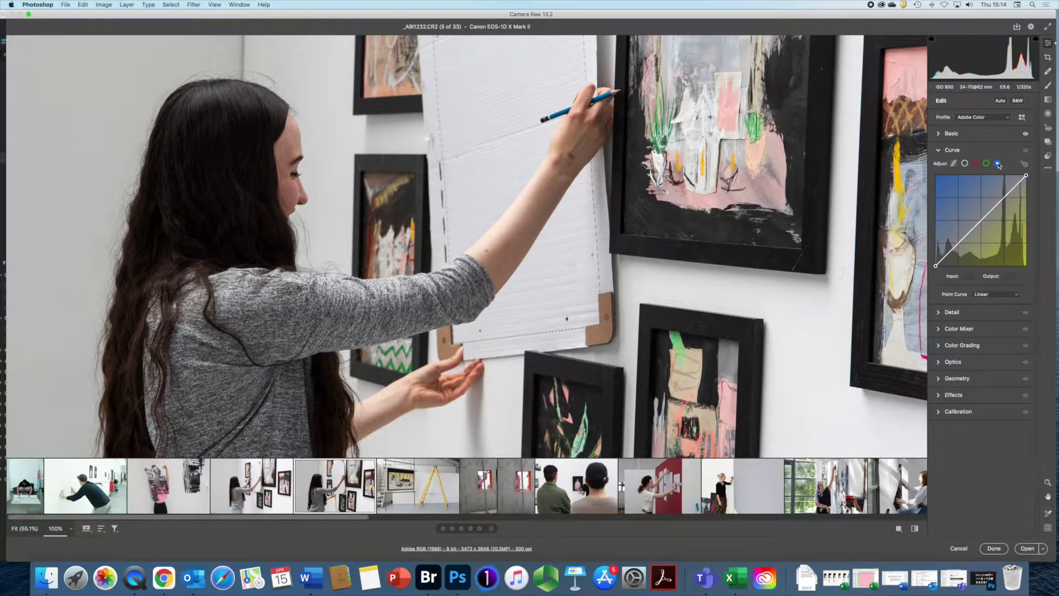
pyautogui.click(987, 164)
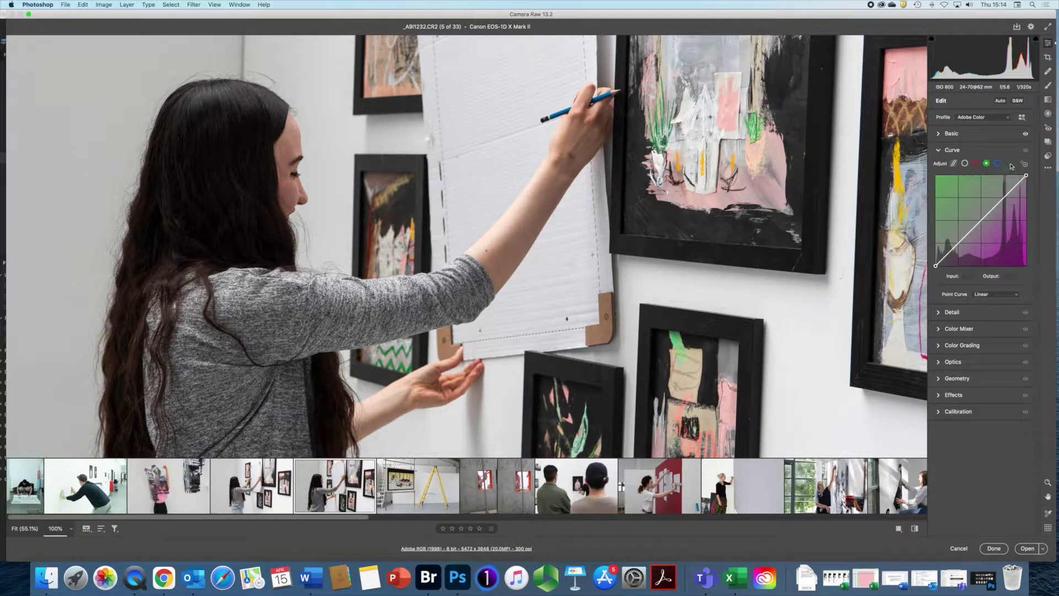
# Collapse Curve, look over the sharpening and noise reduction controls in Detail, and expand the Color Mixer
pyautogui.click(950, 150)
pyautogui.click(939, 167)
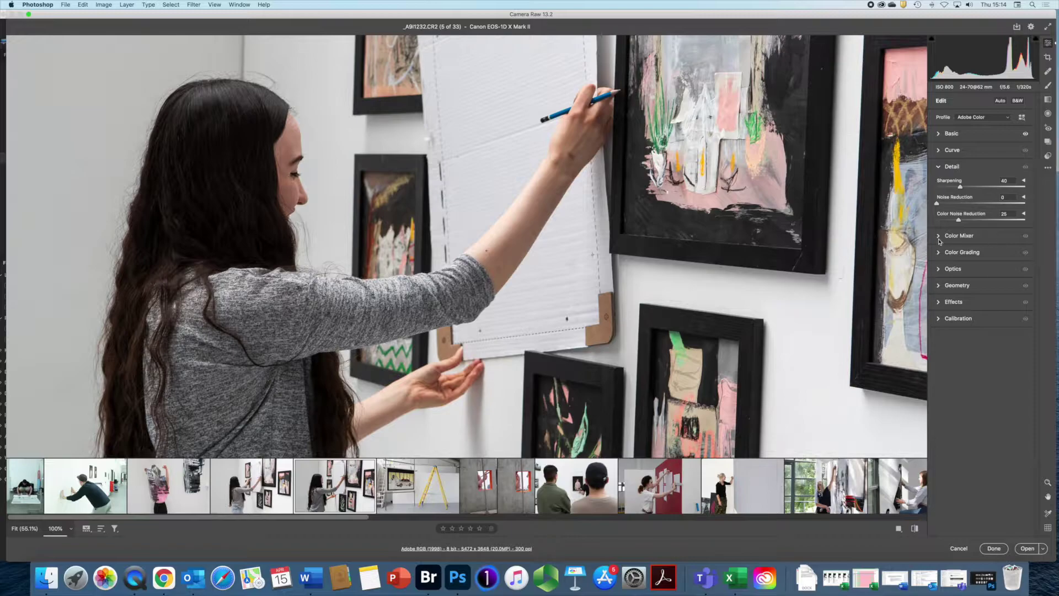
pyautogui.click(939, 167)
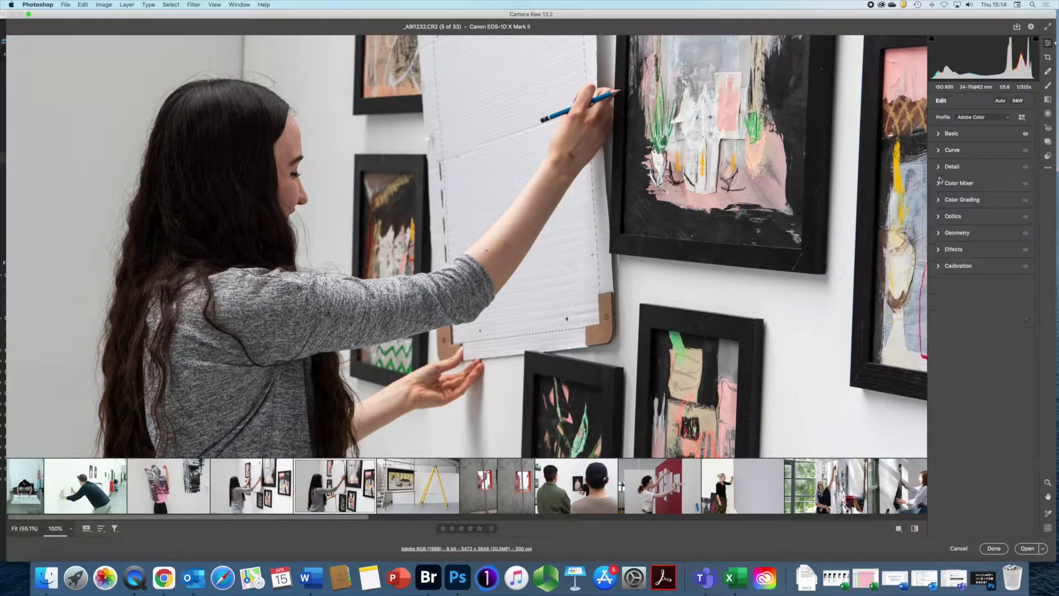
pyautogui.click(938, 184)
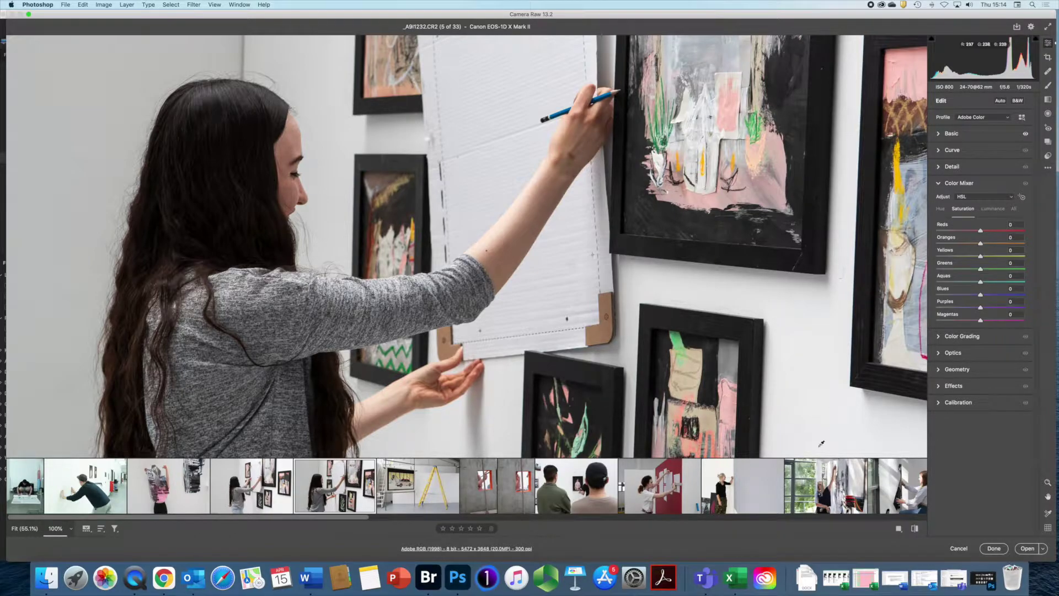
# Select the yellow stepladder photo and compare the Color Mixer's Color mode with its HSL mode, finishing in HSL
pyautogui.click(442, 487)
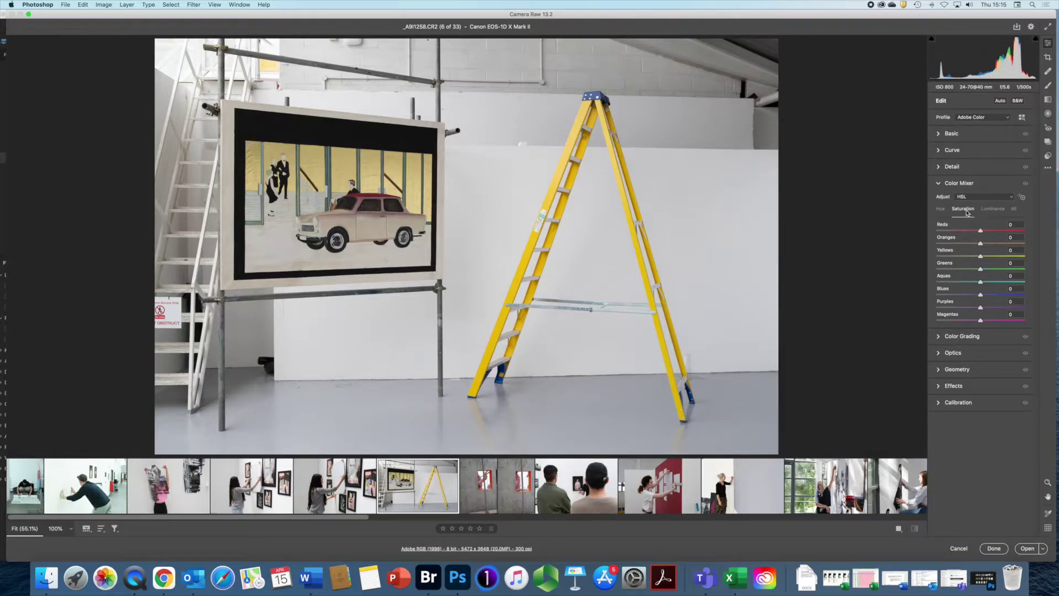
pyautogui.click(1014, 199)
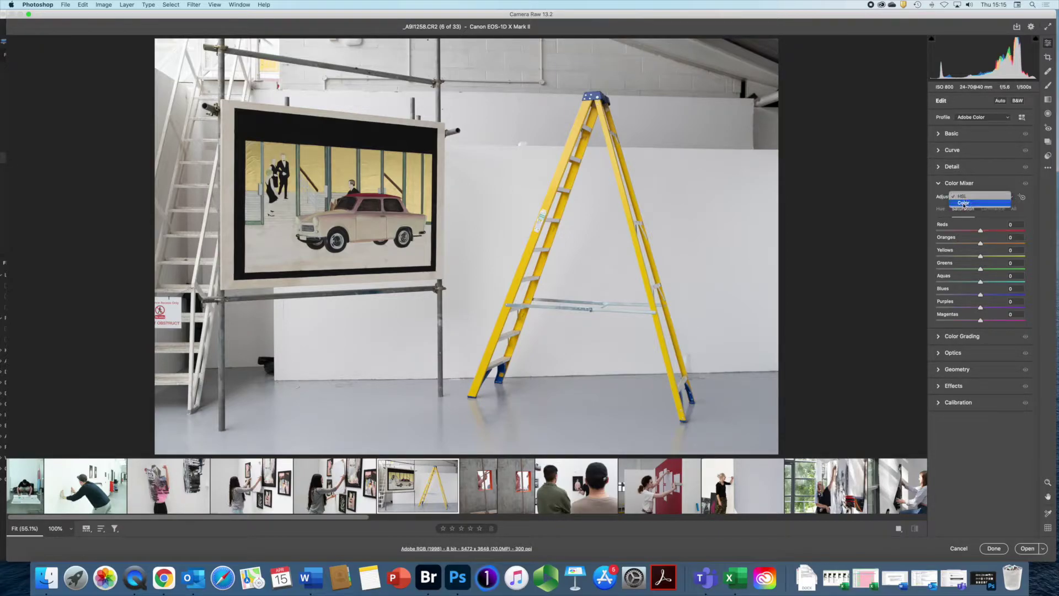
pyautogui.click(963, 204)
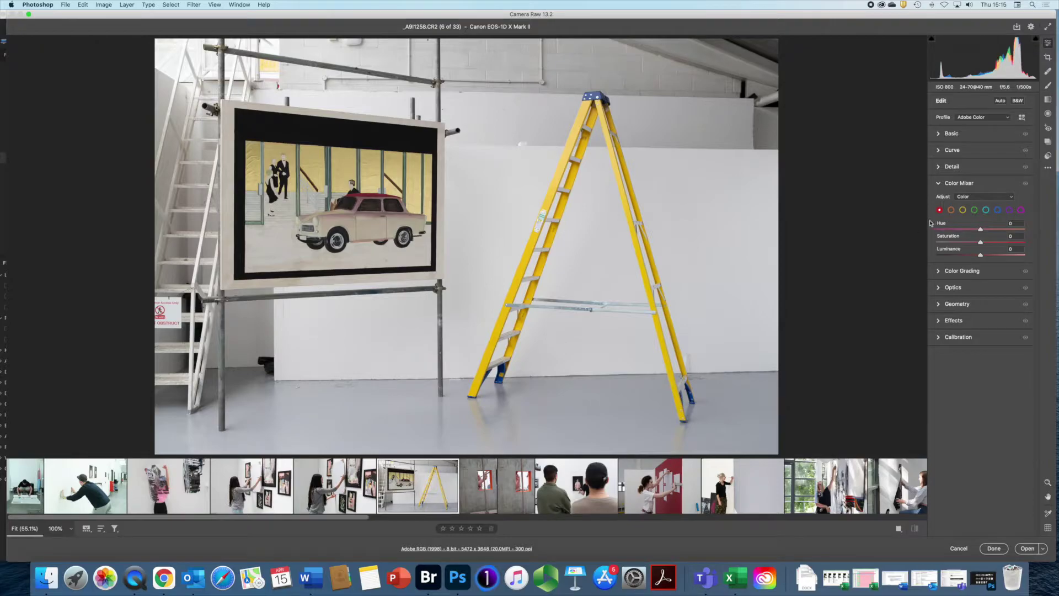
pyautogui.click(1010, 201)
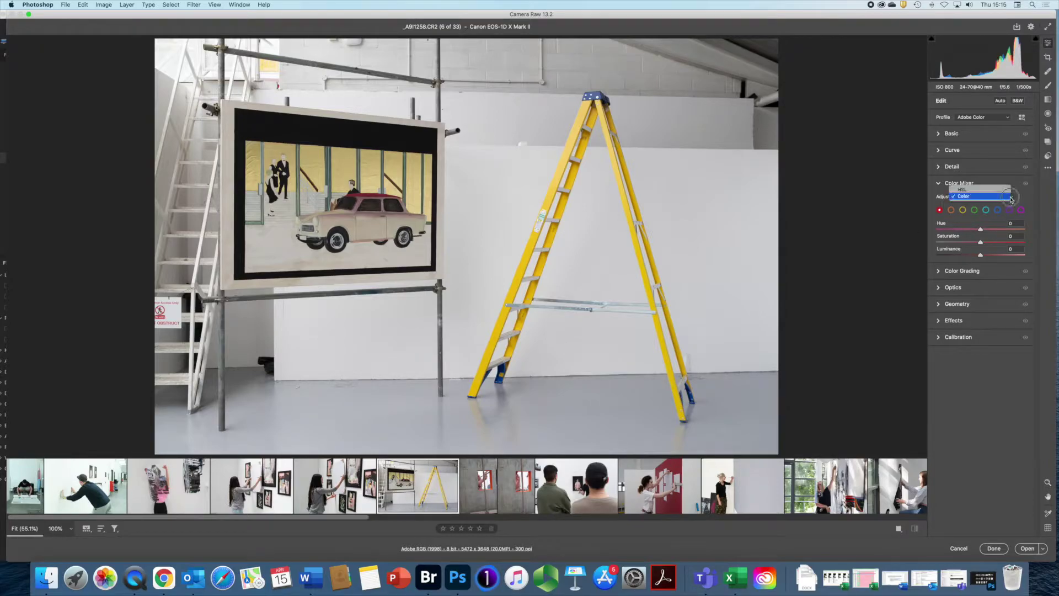
pyautogui.click(970, 183)
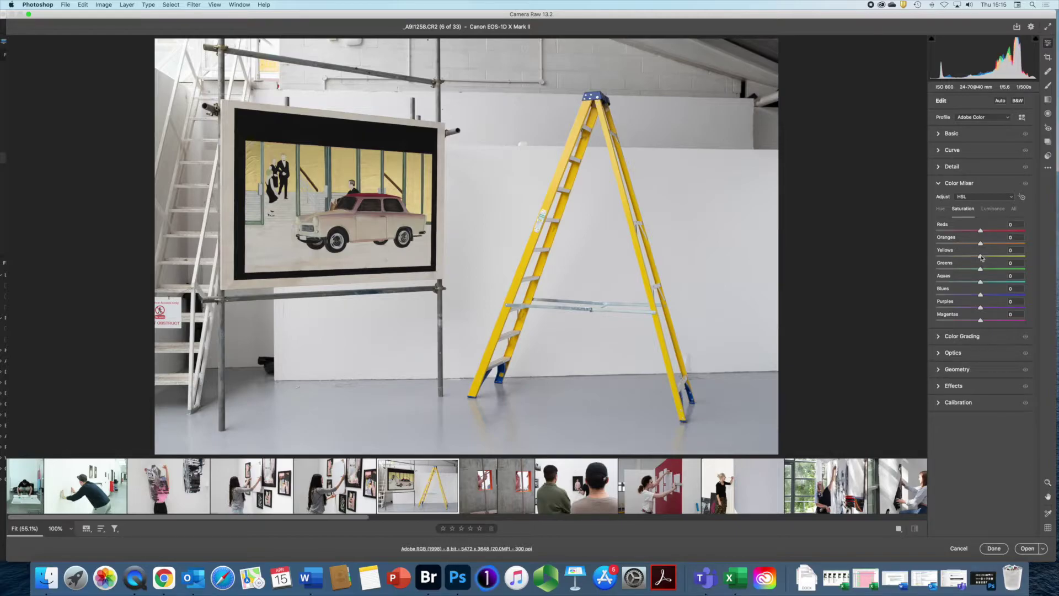
# Try adjusting the Saturation of Yellows, and the Hue of Yellows and Oranges, on the stepladder photo
pyautogui.moveTo(981, 257)
pyautogui.mouseDown()
pyautogui.moveTo(908, 254)
pyautogui.moveTo(1047, 256)
pyautogui.moveTo(983, 257)
pyautogui.mouseUp()
pyautogui.moveTo(982, 256); pyautogui.dragTo(984, 256)
pyautogui.click(942, 210)
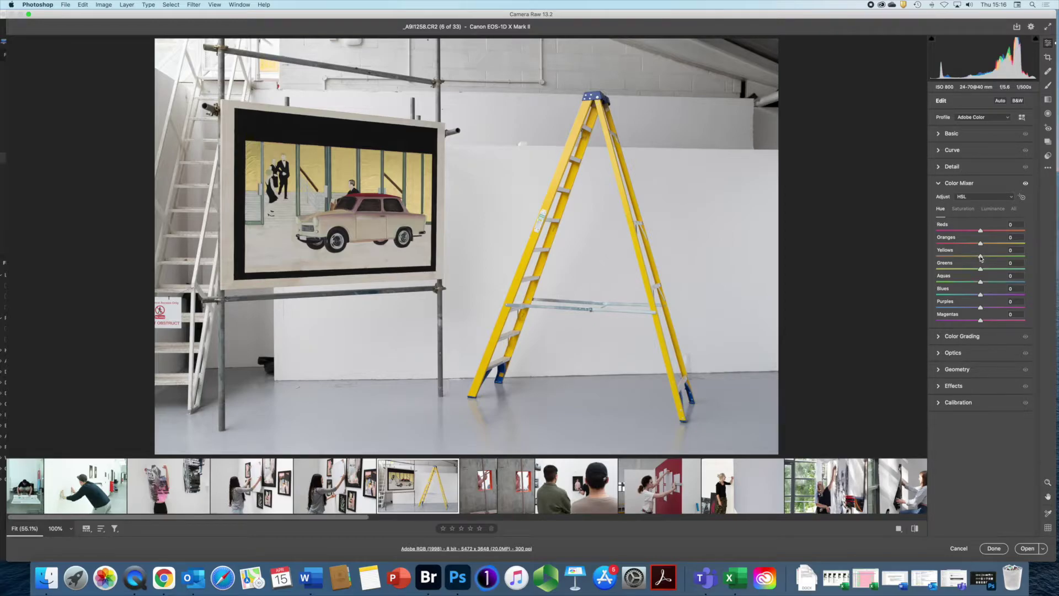
pyautogui.moveTo(981, 258)
pyautogui.mouseDown()
pyautogui.moveTo(909, 251)
pyautogui.moveTo(1037, 262)
pyautogui.moveTo(983, 258)
pyautogui.mouseUp()
pyautogui.moveTo(981, 243)
pyautogui.mouseDown()
pyautogui.moveTo(1032, 242)
pyautogui.moveTo(929, 242)
pyautogui.moveTo(986, 248)
pyautogui.mouseUp()
# Lower the Luminance of Yellows to -13 and collapse the Color Mixer
pyautogui.click(993, 210)
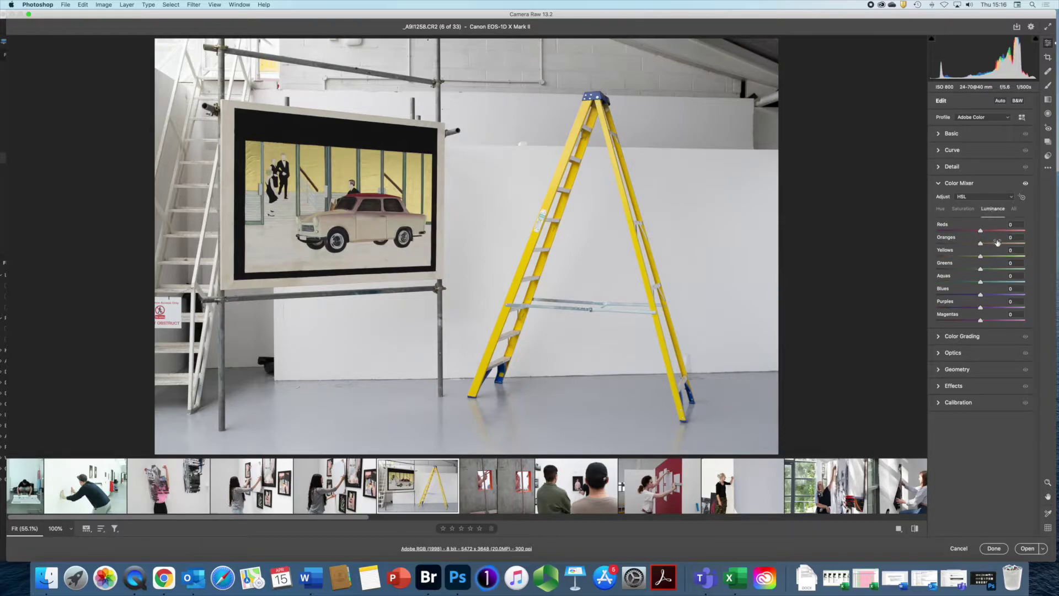
pyautogui.moveTo(982, 258)
pyautogui.mouseDown()
pyautogui.moveTo(1022, 259)
pyautogui.moveTo(975, 256)
pyautogui.mouseUp()
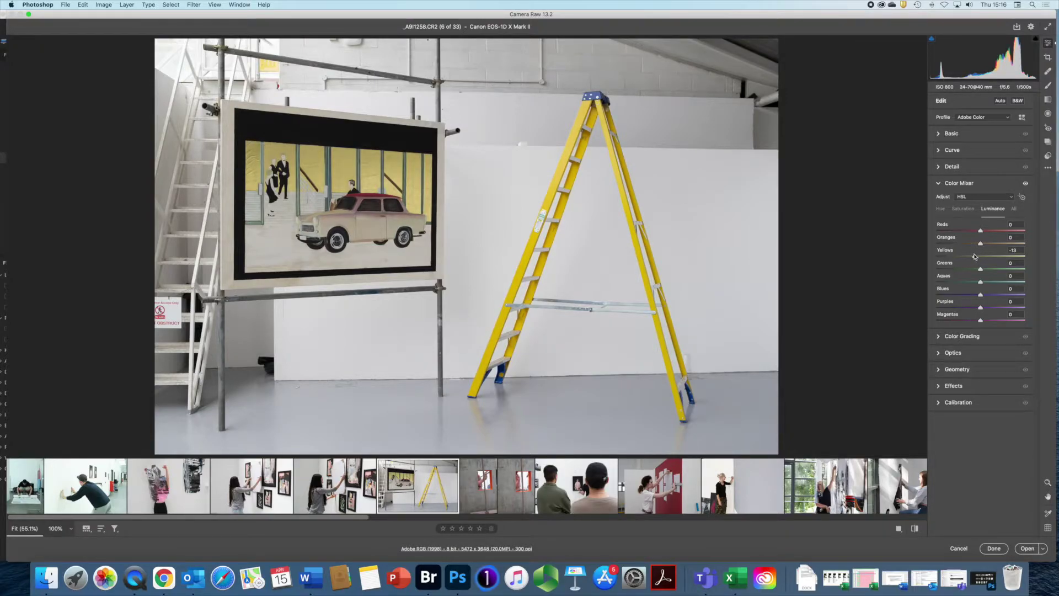
pyautogui.click(939, 184)
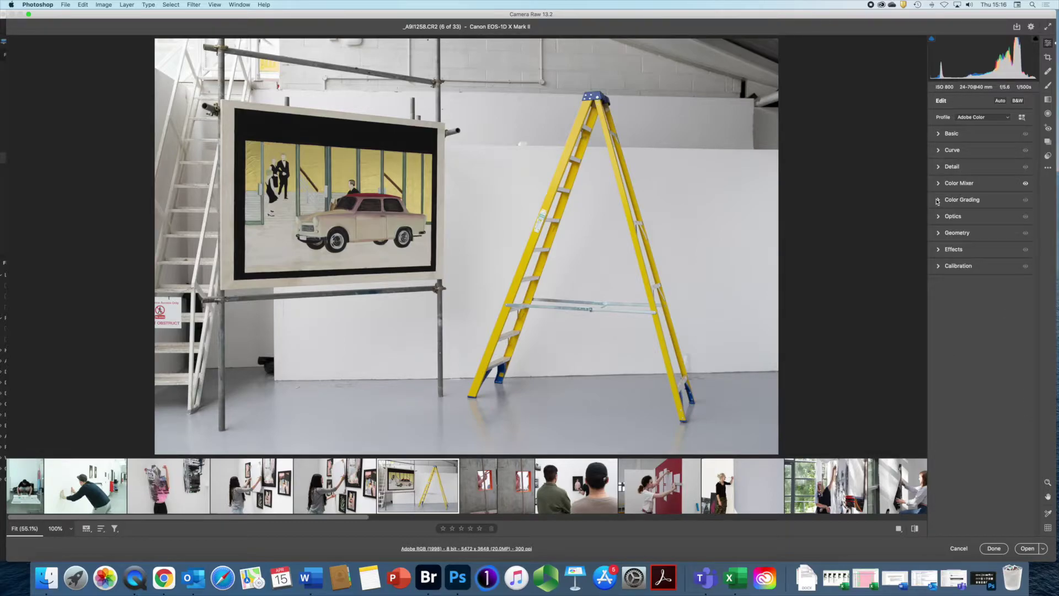
# On the photo of the woman beside the sunlit wall, set Exposure to -0.30, Highlights to -44 and Shadows to +13
pyautogui.click(937, 200)
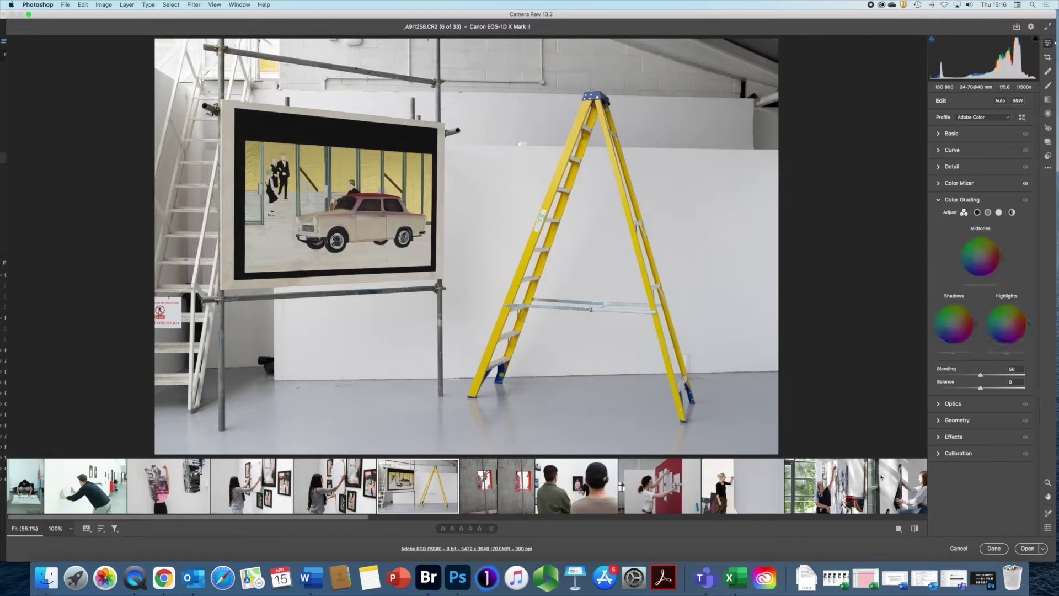
pyautogui.click(916, 483)
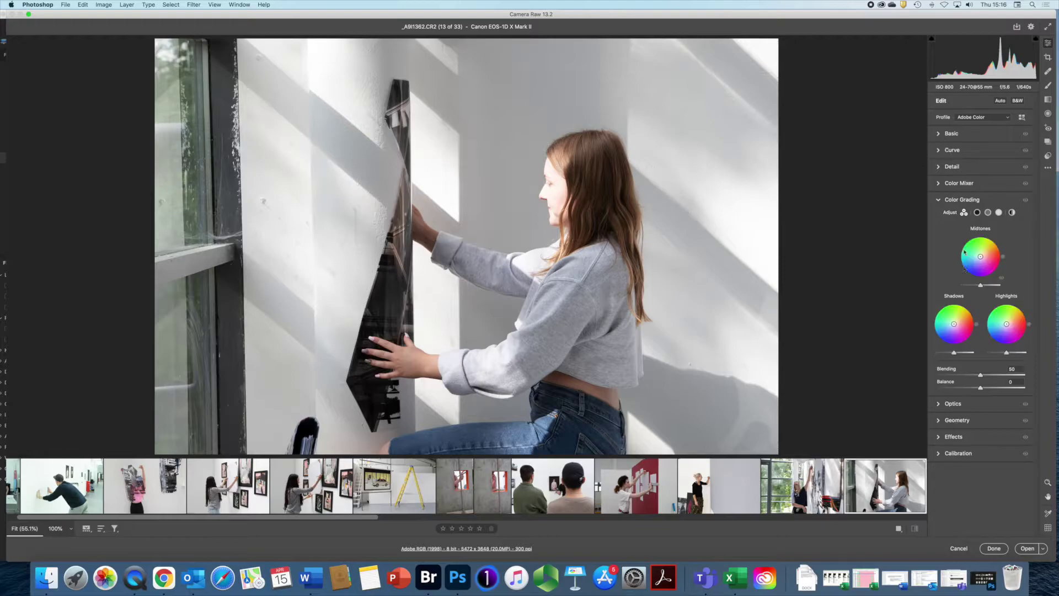
pyautogui.click(938, 134)
pyautogui.moveTo(979, 200); pyautogui.dragTo(962, 227)
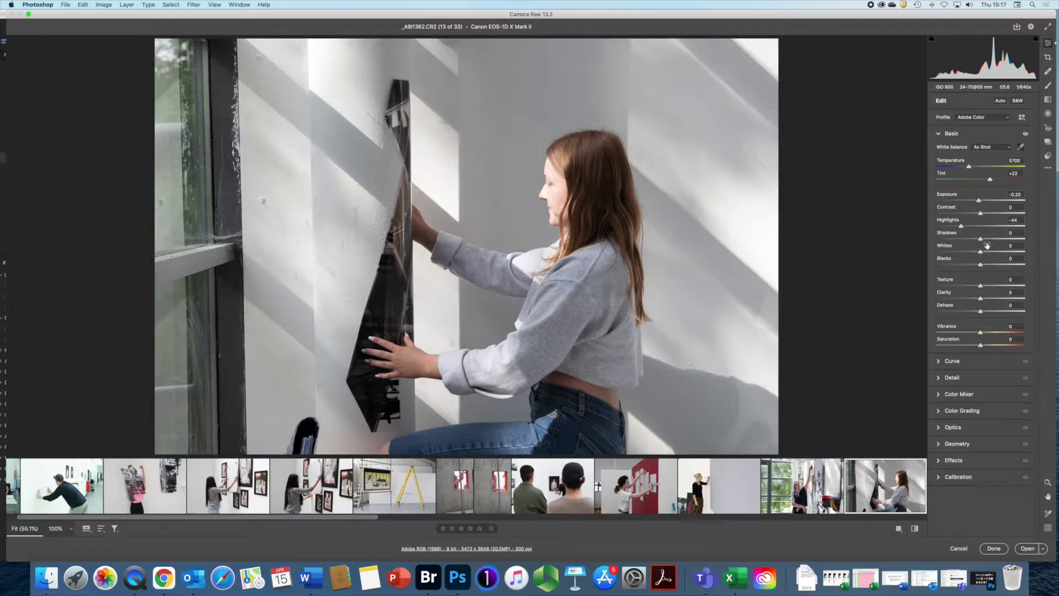
pyautogui.moveTo(980, 239); pyautogui.dragTo(988, 240)
pyautogui.moveTo(979, 200); pyautogui.dragTo(977, 200)
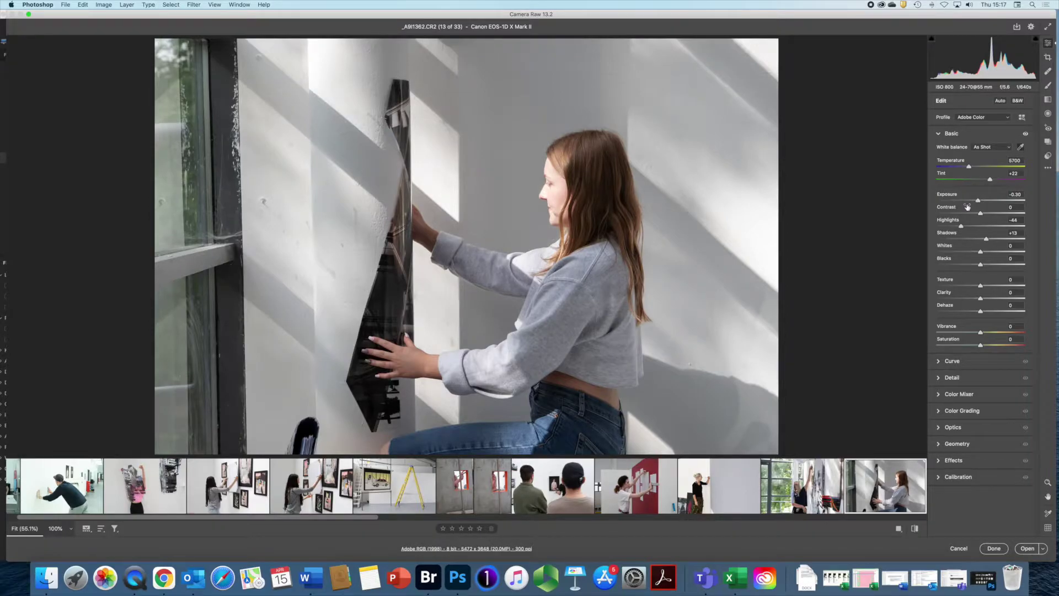
pyautogui.click(938, 138)
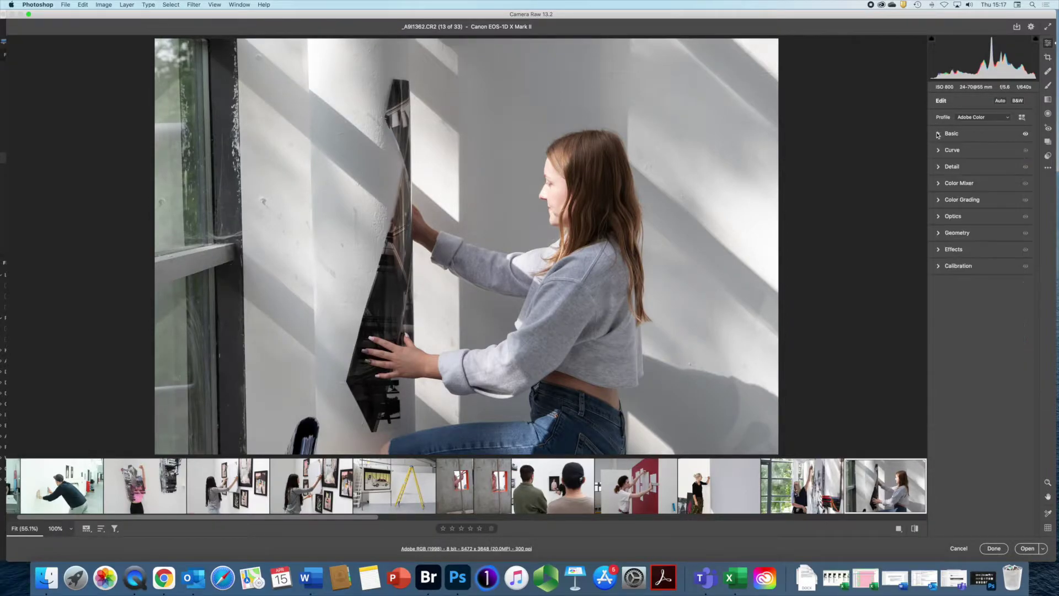
# Try a blue shadow tint with Hue 212 and Saturation 68 in Color Grading, and reset the shadows wheel
pyautogui.click(936, 200)
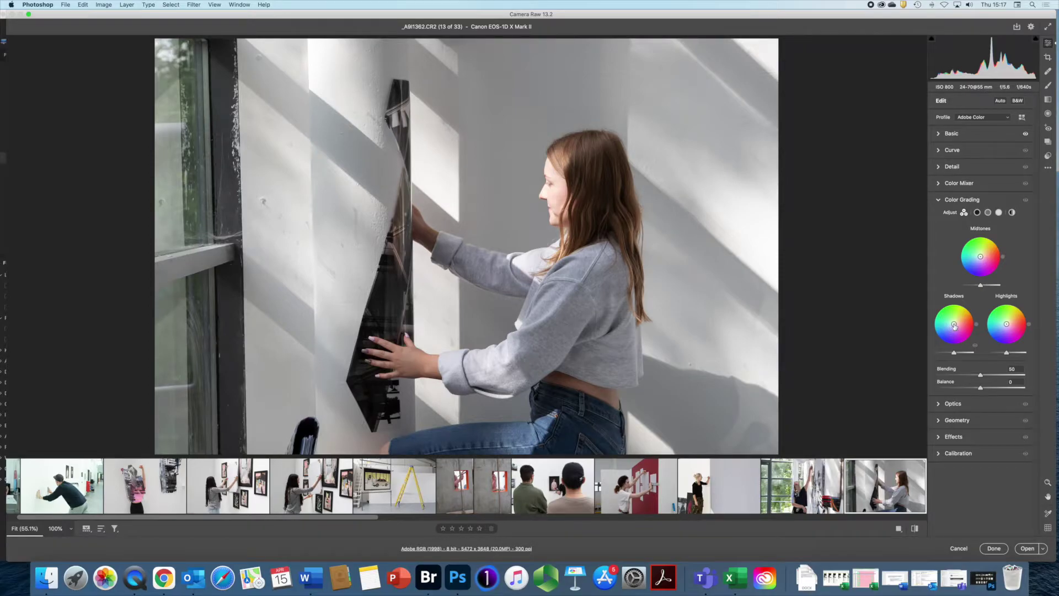
pyautogui.moveTo(954, 325)
pyautogui.mouseDown()
pyautogui.moveTo(955, 338)
pyautogui.moveTo(945, 330)
pyautogui.mouseUp()
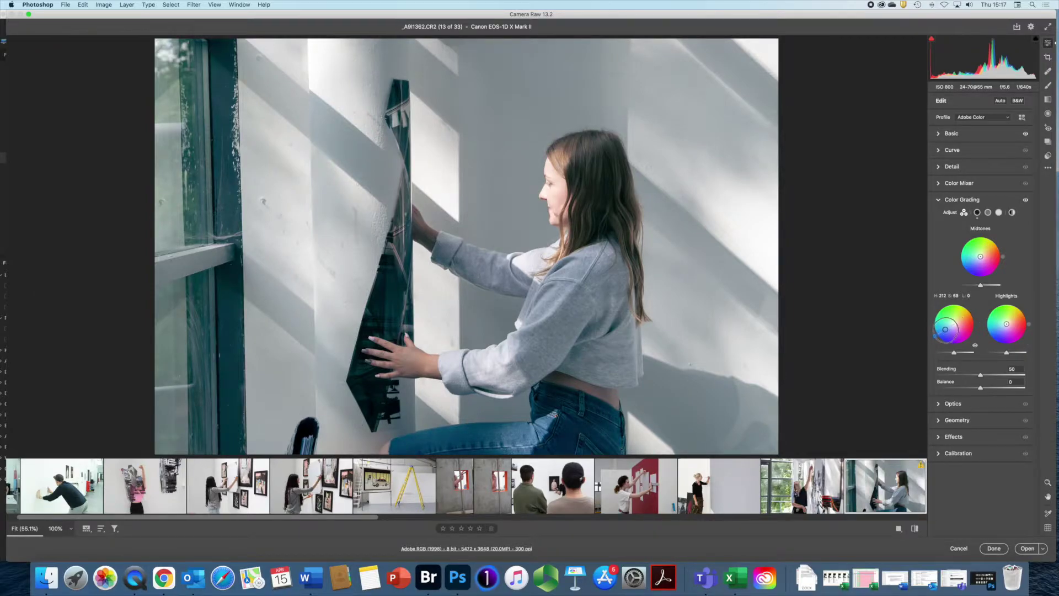
pyautogui.moveTo(946, 329)
pyautogui.mouseDown()
pyautogui.moveTo(956, 335)
pyautogui.moveTo(955, 325)
pyautogui.mouseUp()
pyautogui.doubleClick(955, 328)
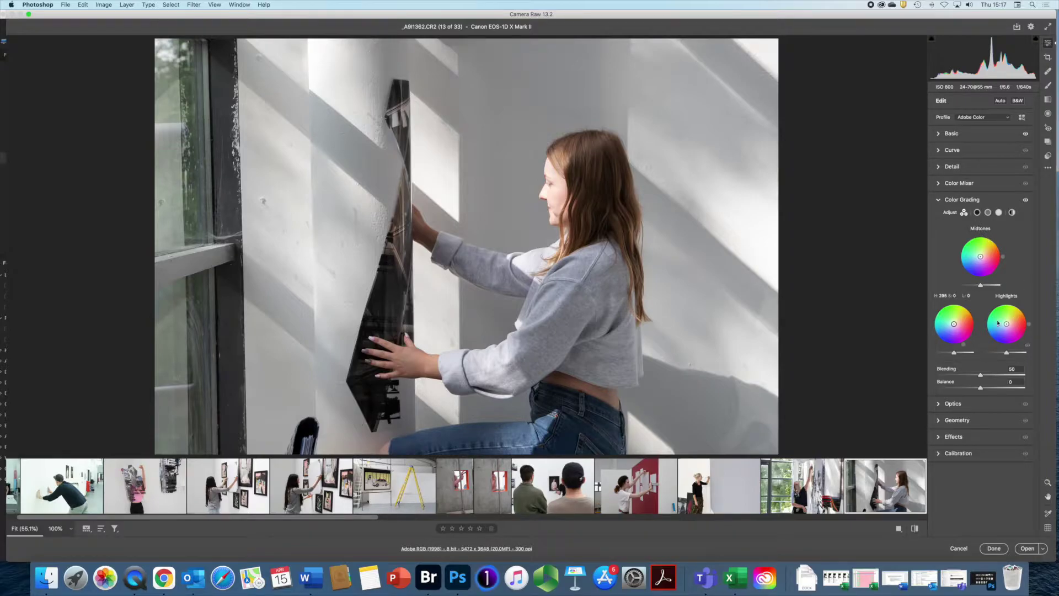
# Grade the shadows to Hue 219, Saturation 34, Luminance -42, and the highlights to Hue 50, Saturation 40, Luminance -35
pyautogui.moveTo(955, 353); pyautogui.dragTo(950, 327)
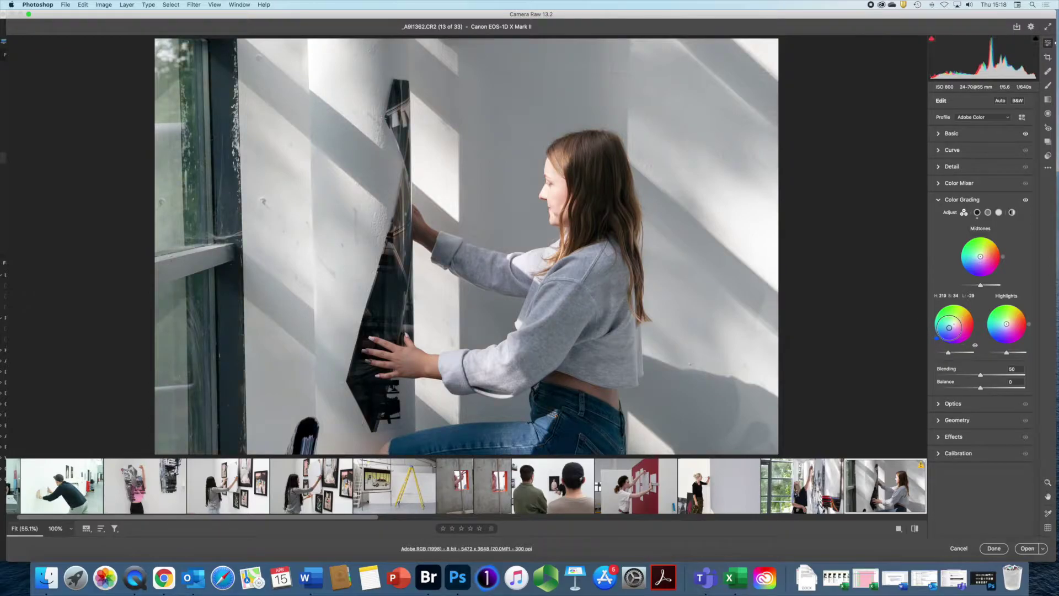
pyautogui.moveTo(948, 353); pyautogui.dragTo(947, 353)
pyautogui.moveTo(1006, 324); pyautogui.dragTo(1001, 352)
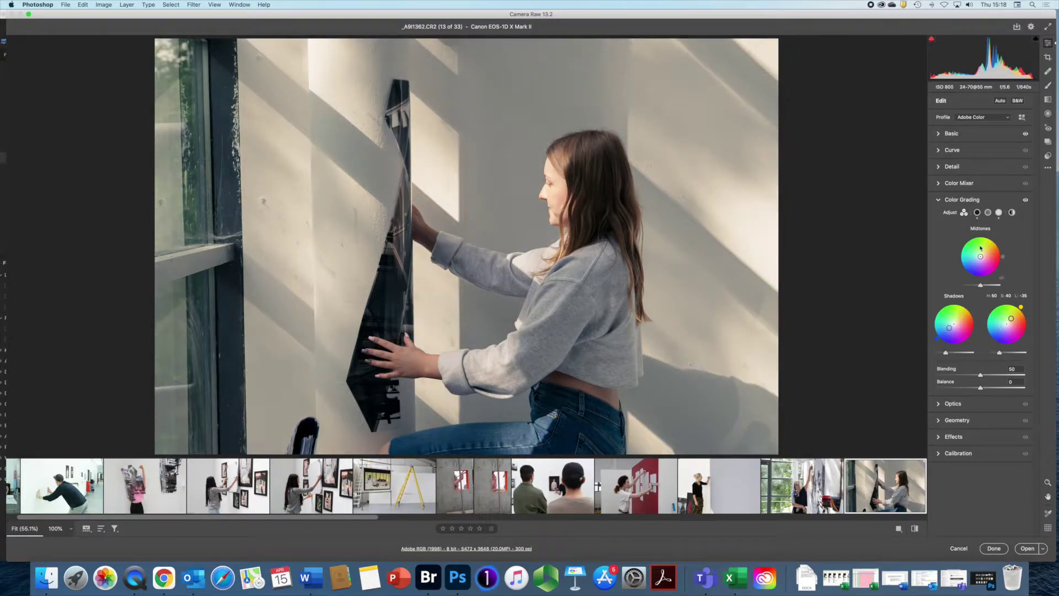
# Grade the midtones to Hue 224, Saturation 22 and Luminance +35, and review the separate shadows, midtones and highlights wheels
pyautogui.moveTo(981, 257); pyautogui.dragTo(977, 259)
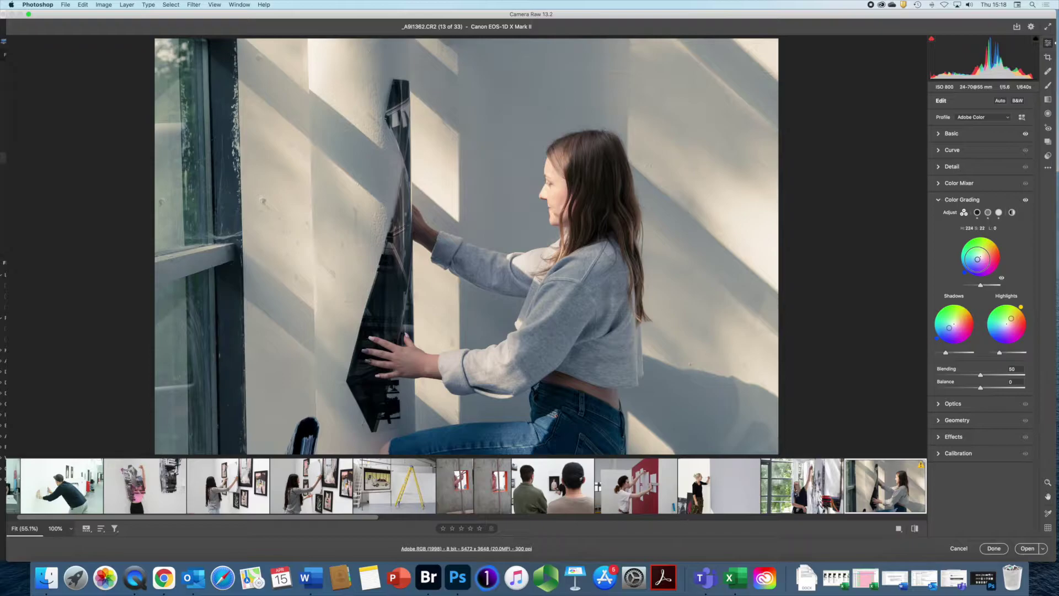
pyautogui.moveTo(981, 285); pyautogui.dragTo(987, 287)
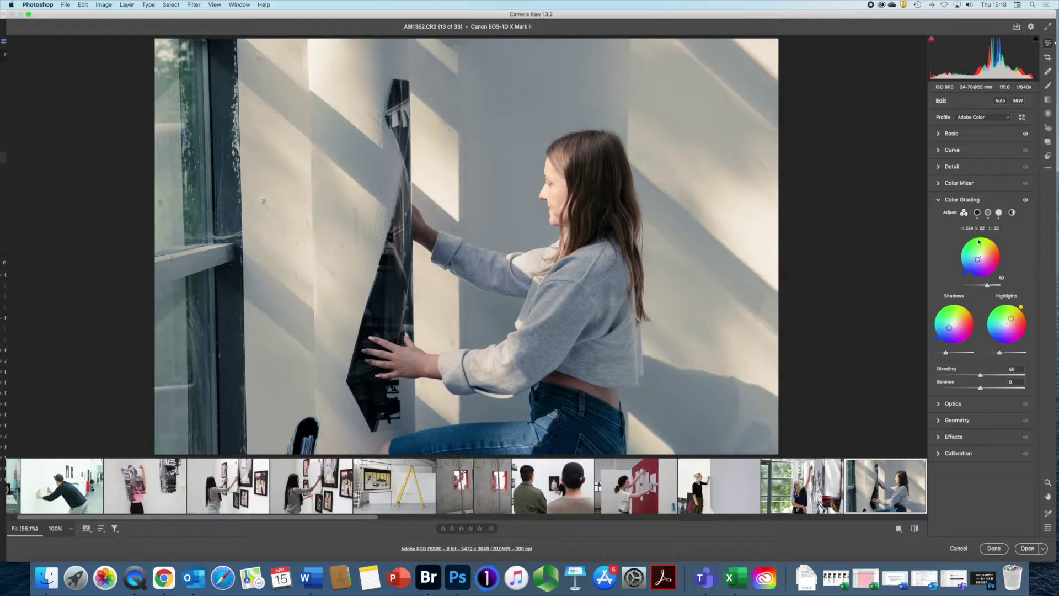
pyautogui.click(977, 213)
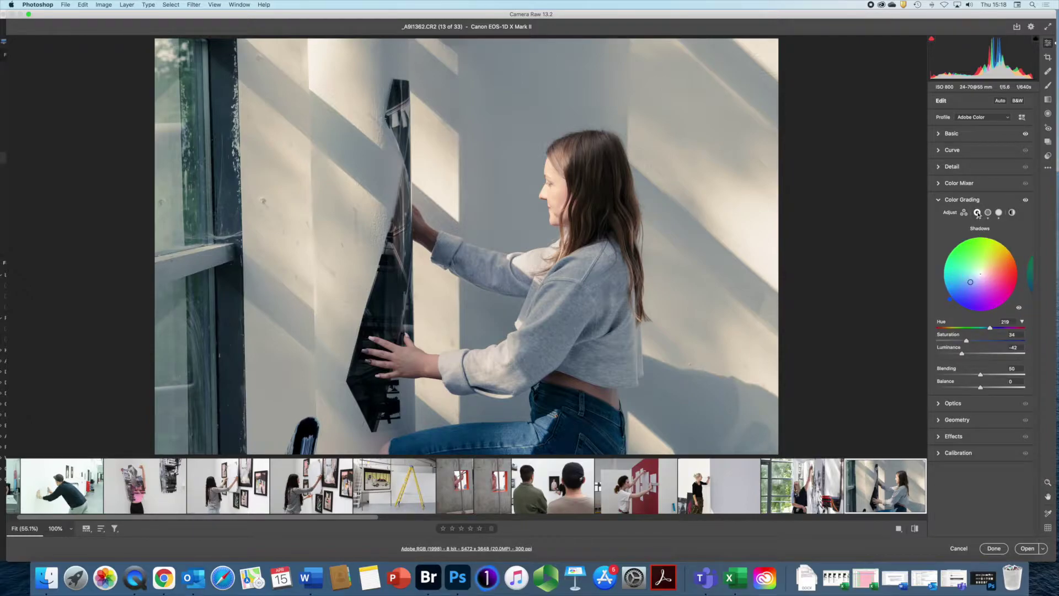
pyautogui.click(989, 213)
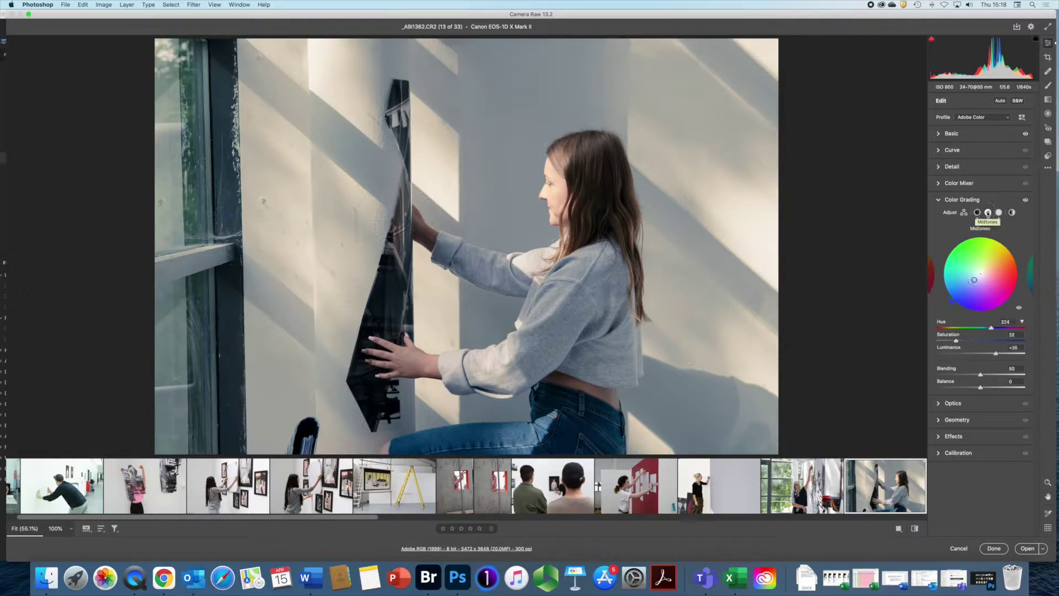
pyautogui.click(999, 213)
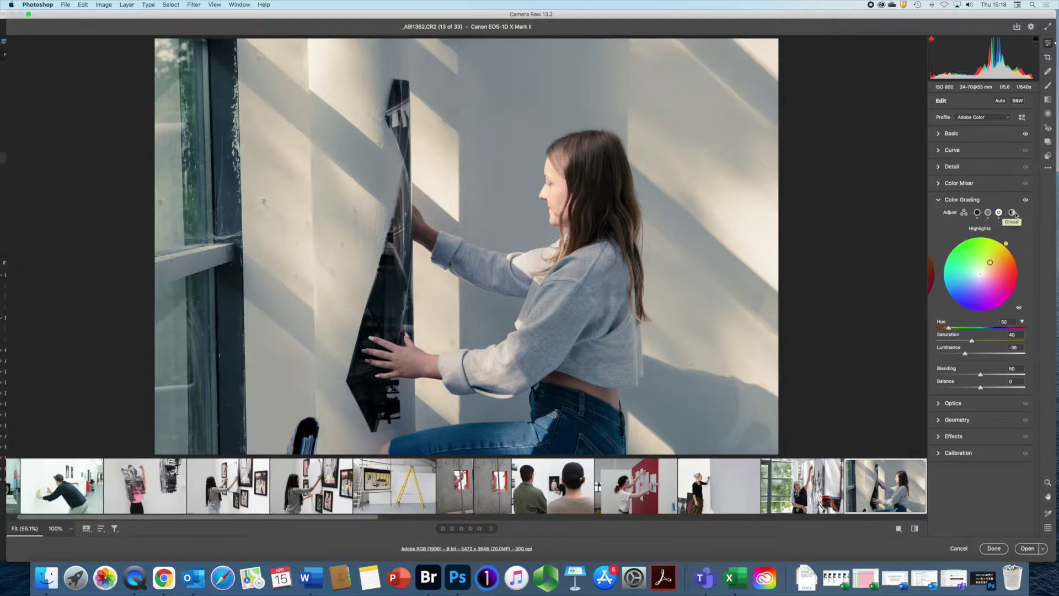
# Apply a global color grade of Hue 102, Saturation 16 and Luminance -14, and close Color Grading from the three-wheel view
pyautogui.click(1012, 213)
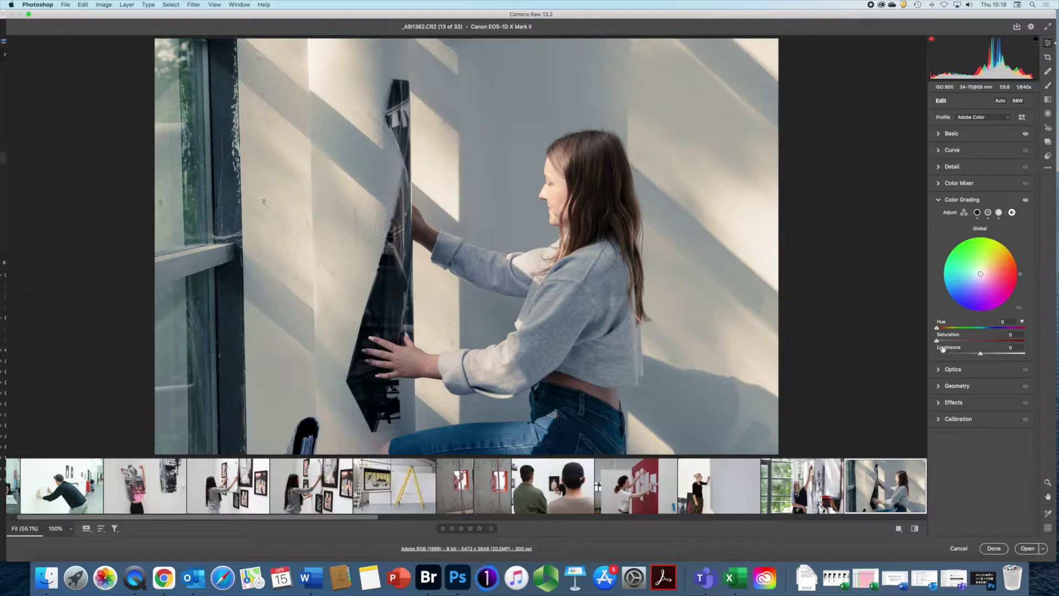
pyautogui.moveTo(937, 329)
pyautogui.mouseDown()
pyautogui.moveTo(962, 329)
pyautogui.moveTo(940, 342)
pyautogui.moveTo(981, 342)
pyautogui.moveTo(940, 342)
pyautogui.moveTo(980, 354)
pyautogui.moveTo(968, 353)
pyautogui.moveTo(1004, 357)
pyautogui.moveTo(975, 356)
pyautogui.mouseUp()
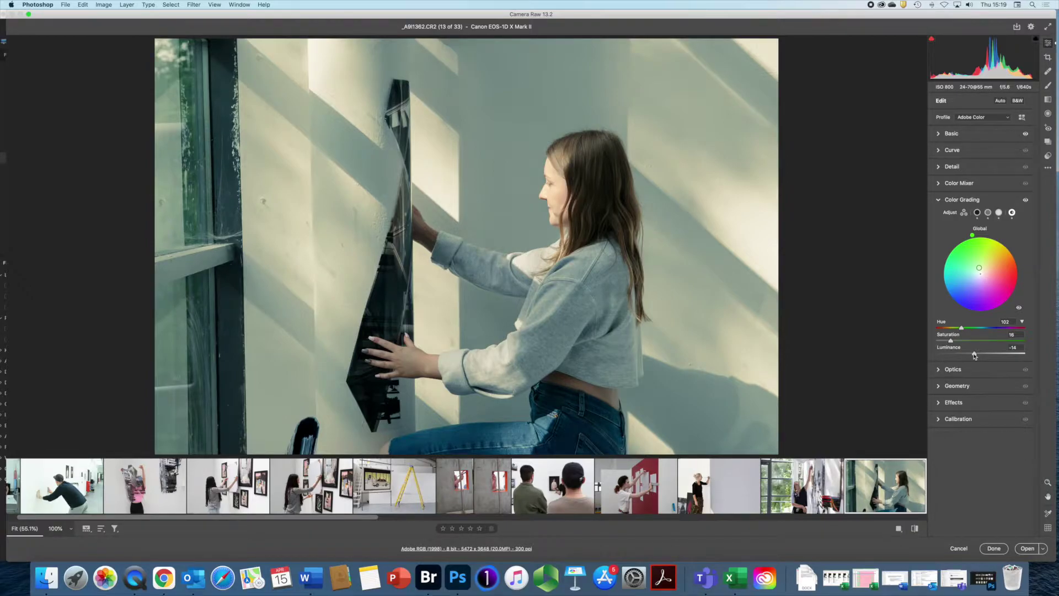
pyautogui.click(964, 213)
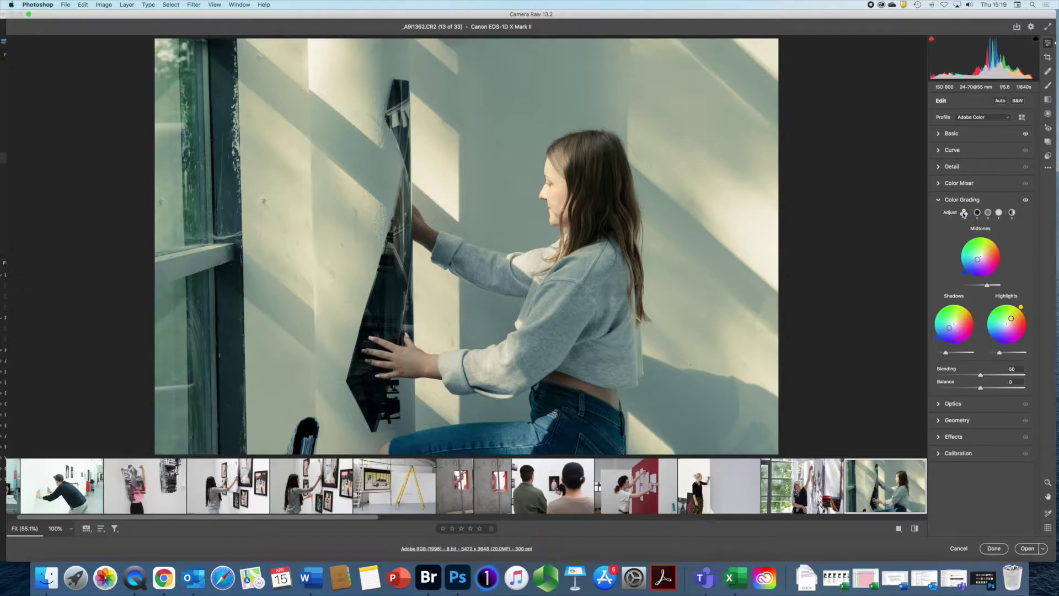
pyautogui.click(939, 200)
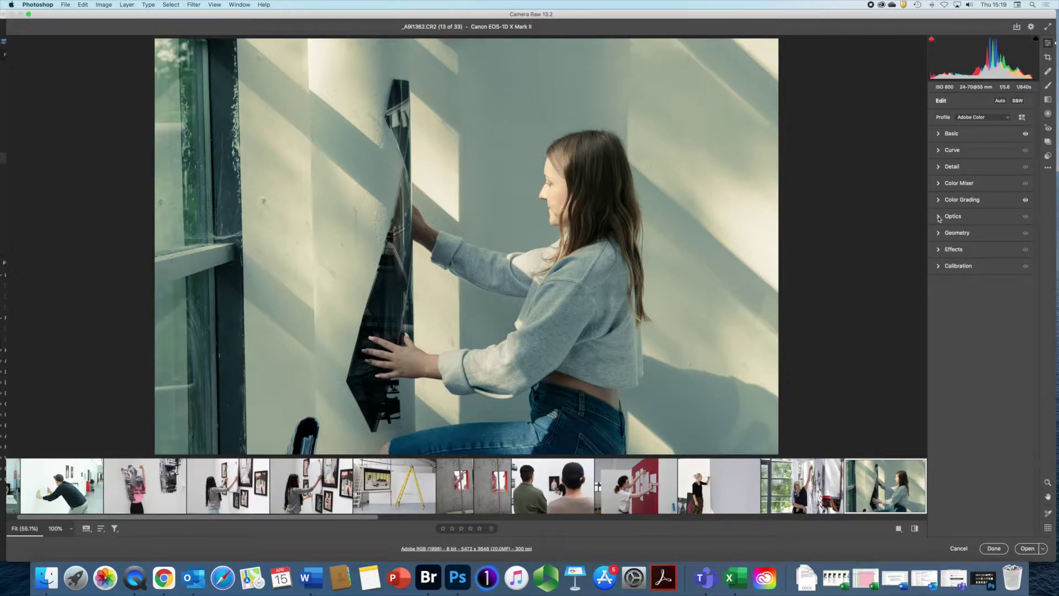
# Open the Optics controls and browse the photos to select Degree_Show_2019_06.CR2, the overhead view of the bench and table
pyautogui.click(939, 216)
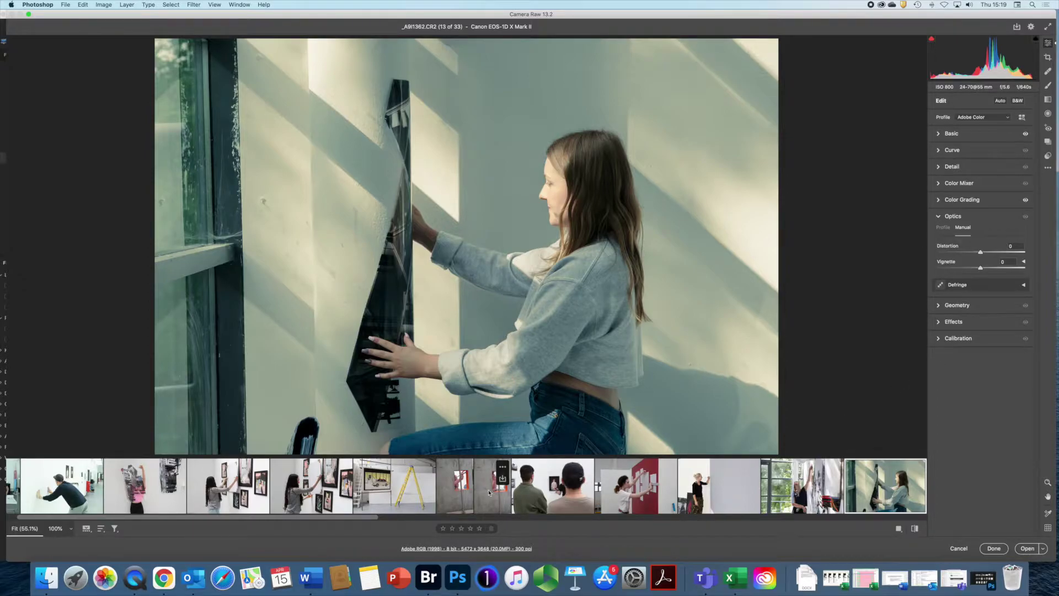
pyautogui.click(464, 491)
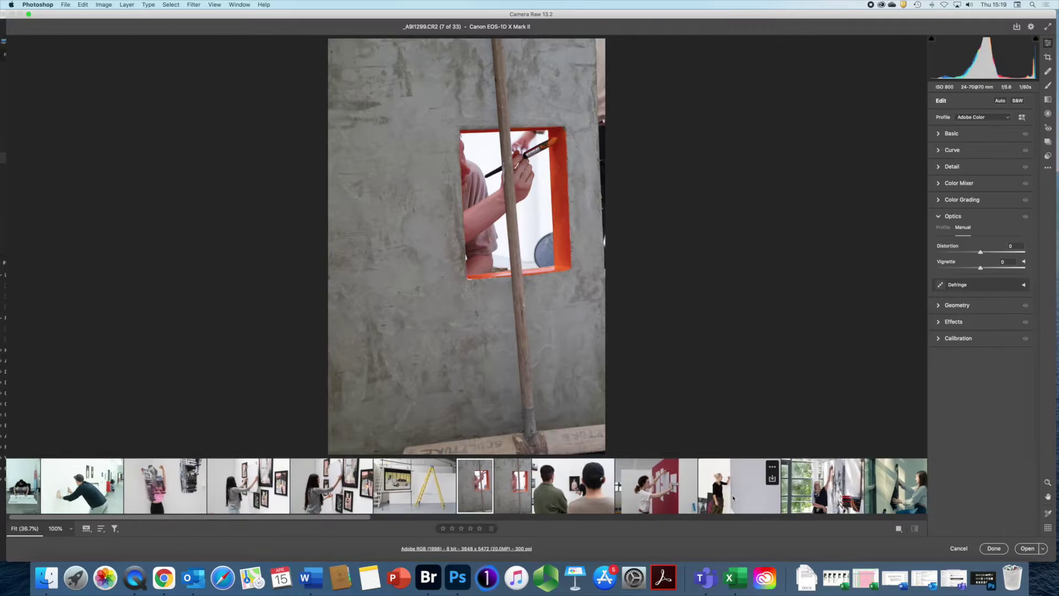
pyautogui.hscroll(-2, 552, 496)
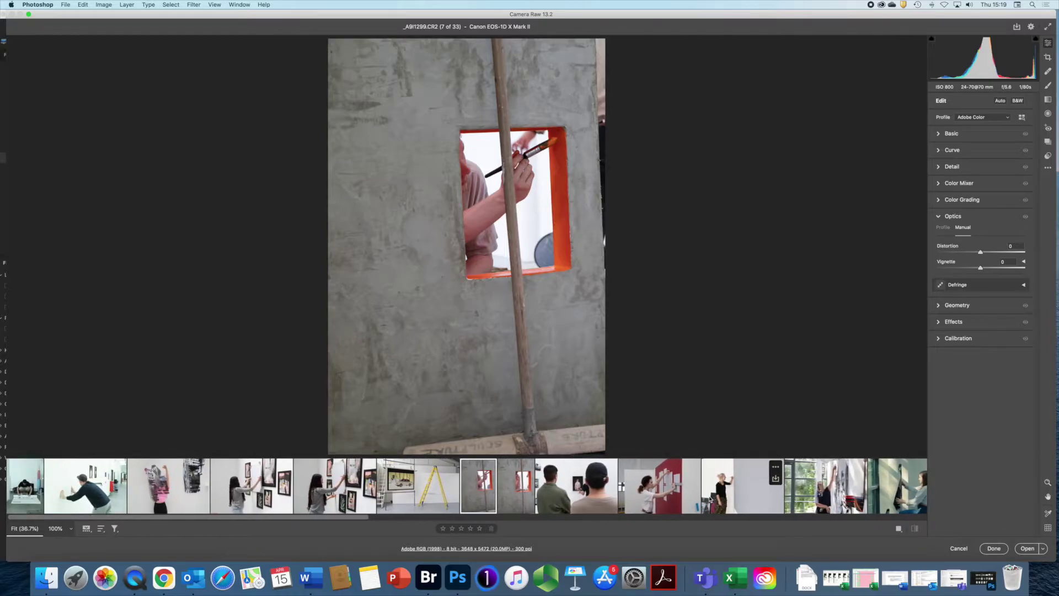
pyautogui.moveTo(361, 518); pyautogui.dragTo(919, 538)
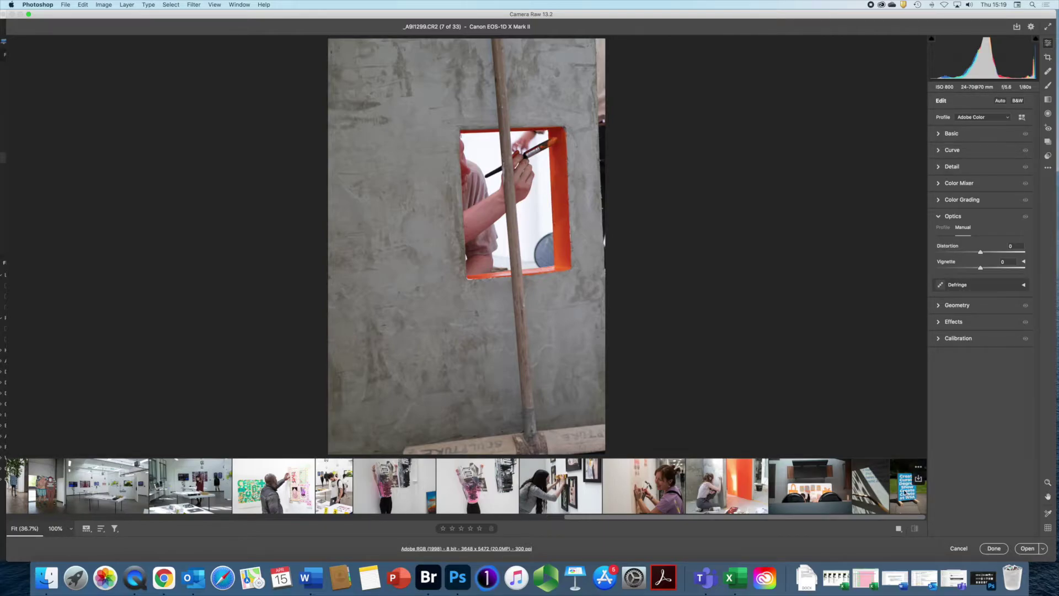
pyautogui.click(907, 490)
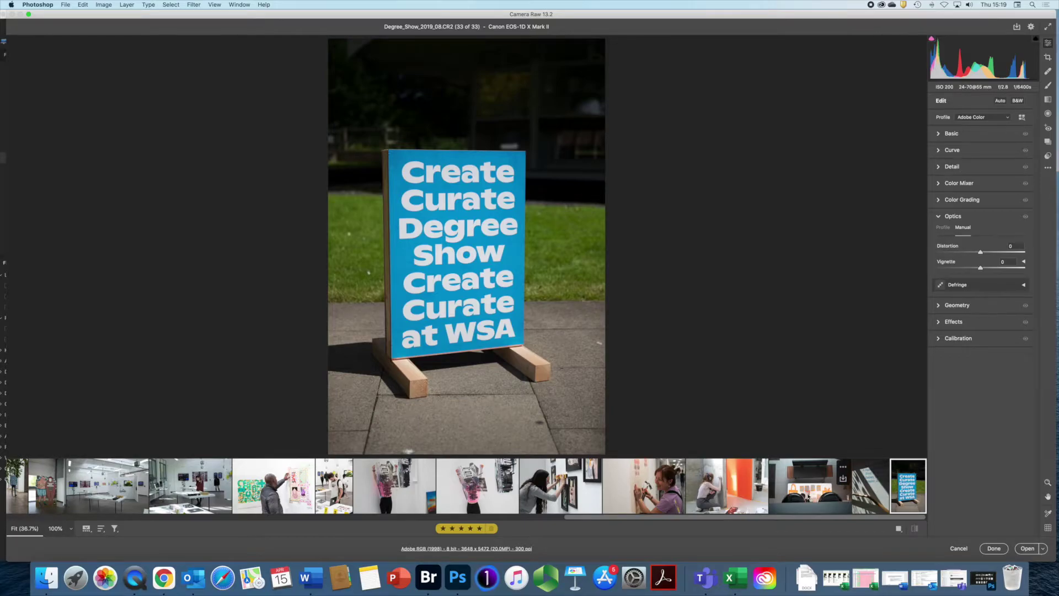
pyautogui.click(809, 496)
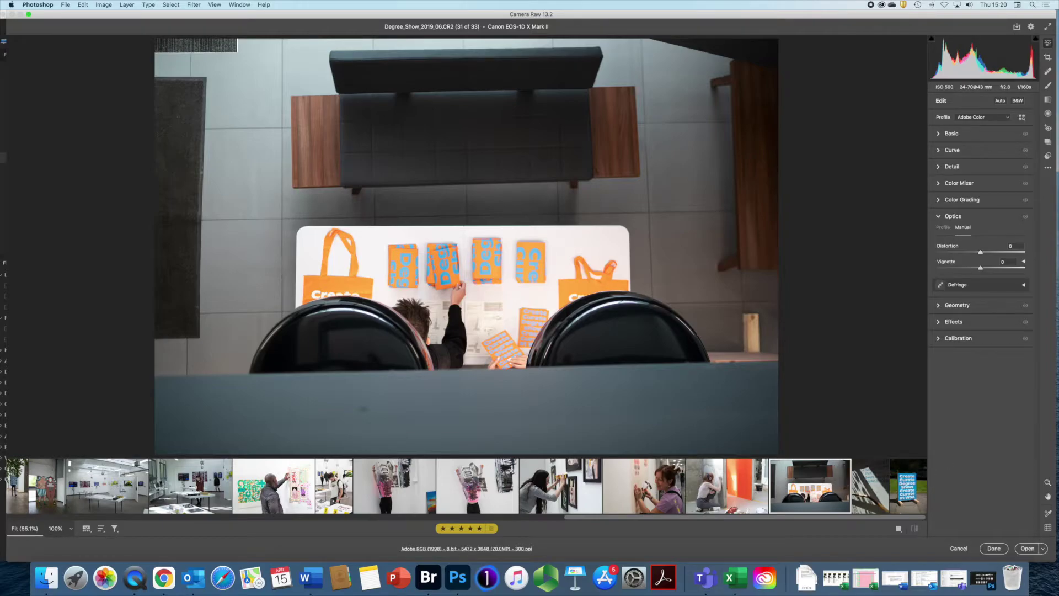
# Enable chromatic aberration removal and lens profile corrections in the Optics profile settings
pyautogui.click(943, 228)
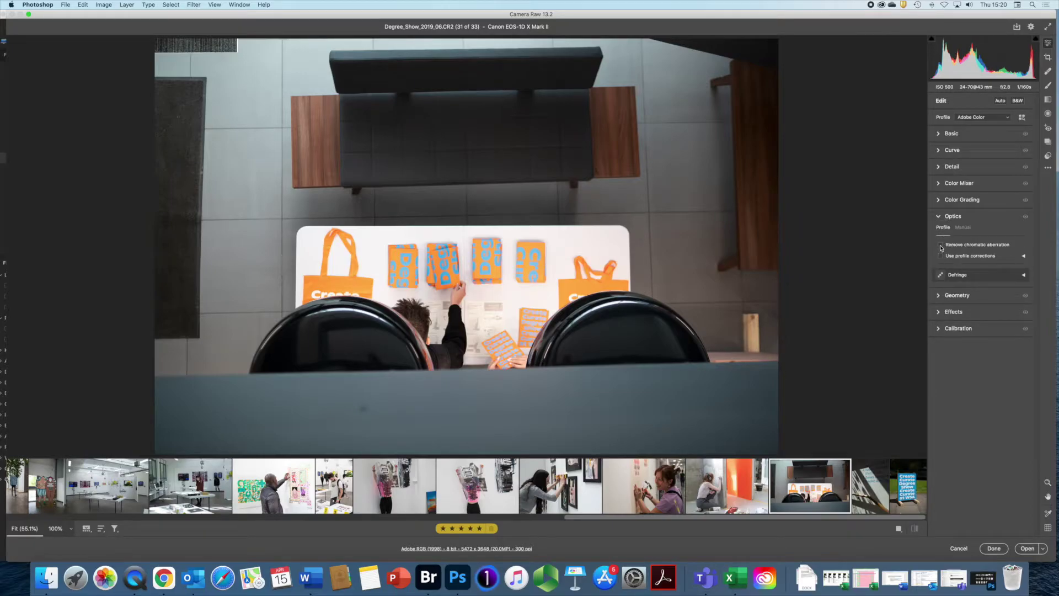
pyautogui.click(941, 246)
pyautogui.click(1025, 256)
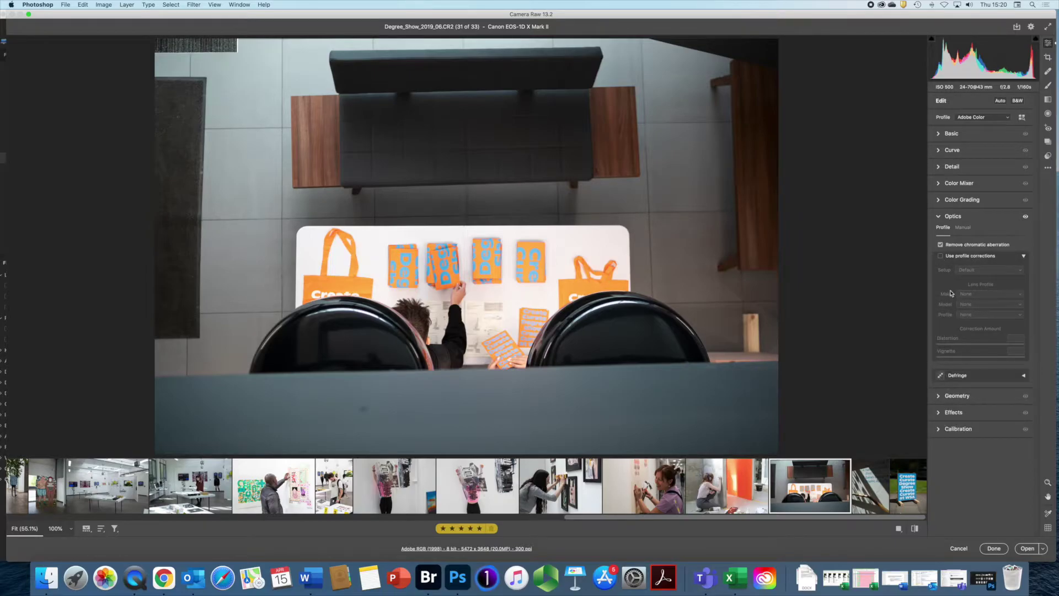
pyautogui.click(941, 256)
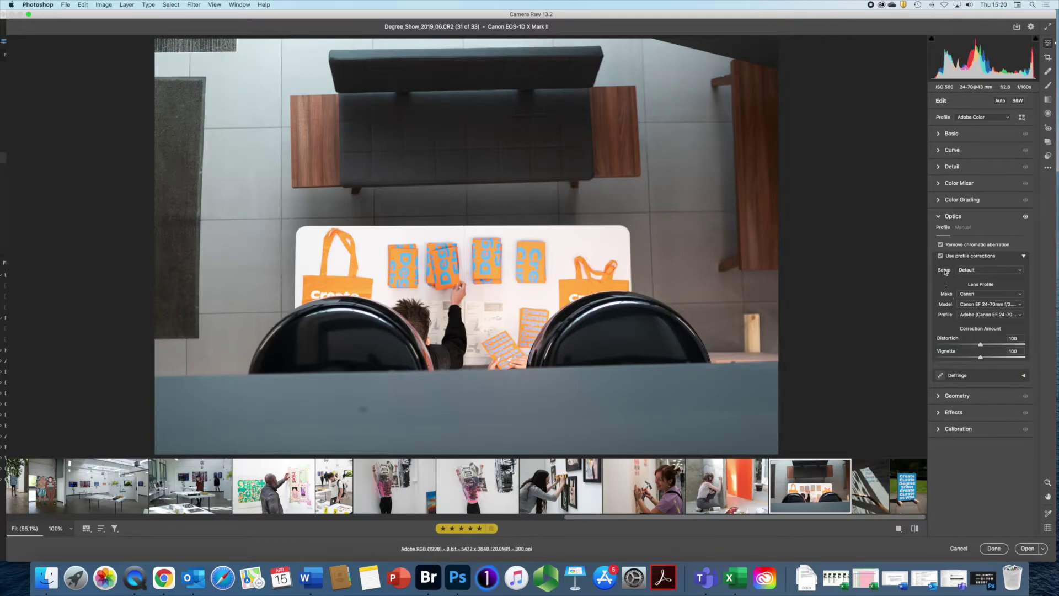
# Try strong negative values for the manual lens corrections, and set Vignette to -19 and Distortion to -6
pyautogui.click(964, 228)
pyautogui.click(944, 227)
pyautogui.click(963, 229)
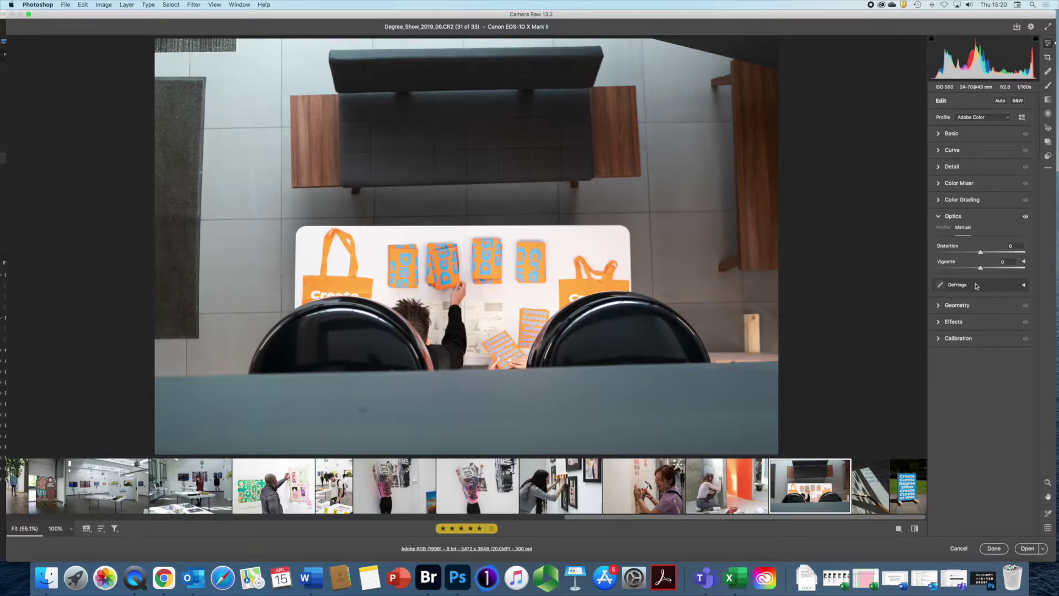
pyautogui.moveTo(981, 269); pyautogui.dragTo(944, 269)
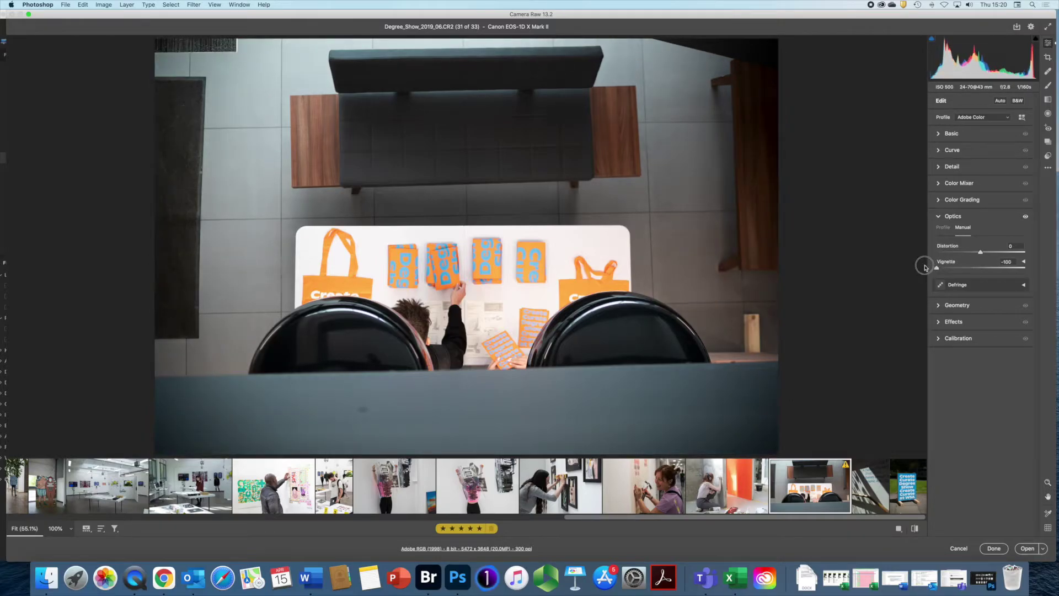
pyautogui.moveTo(925, 267); pyautogui.dragTo(973, 266)
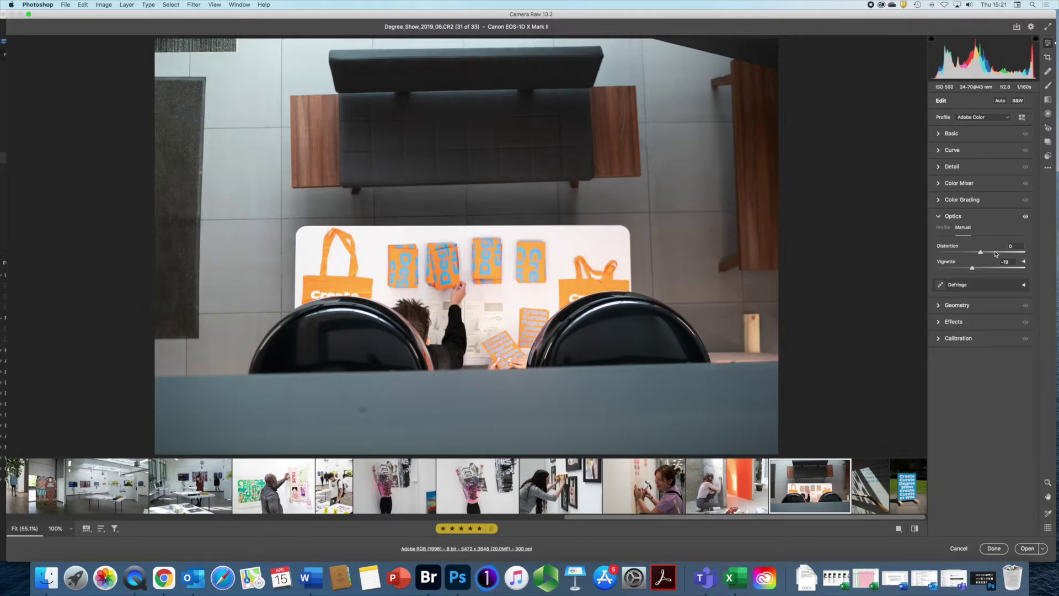
pyautogui.moveTo(982, 252); pyautogui.dragTo(950, 253)
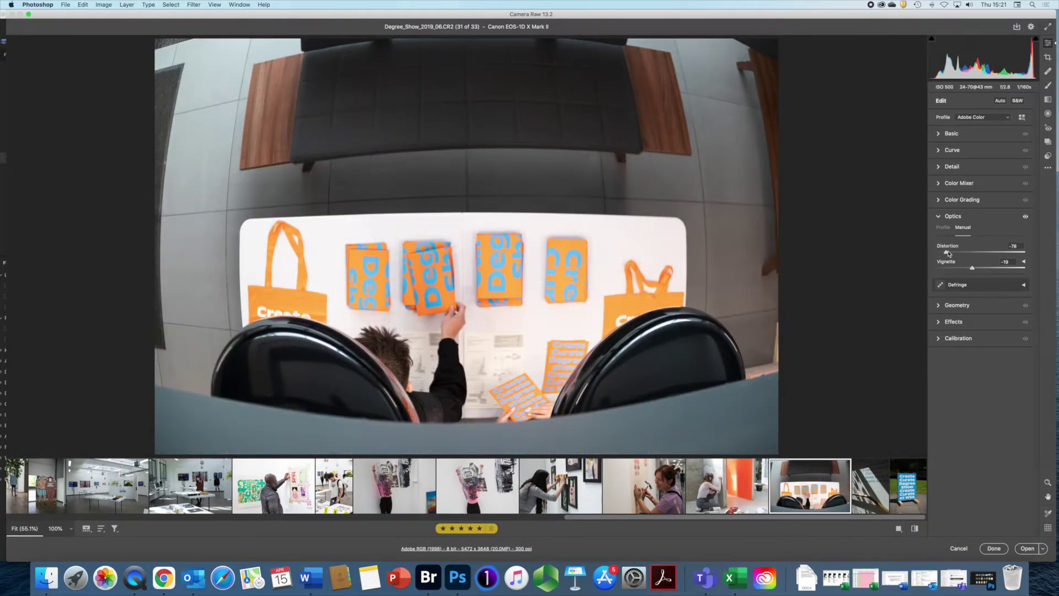
pyautogui.moveTo(950, 254); pyautogui.dragTo(978, 253)
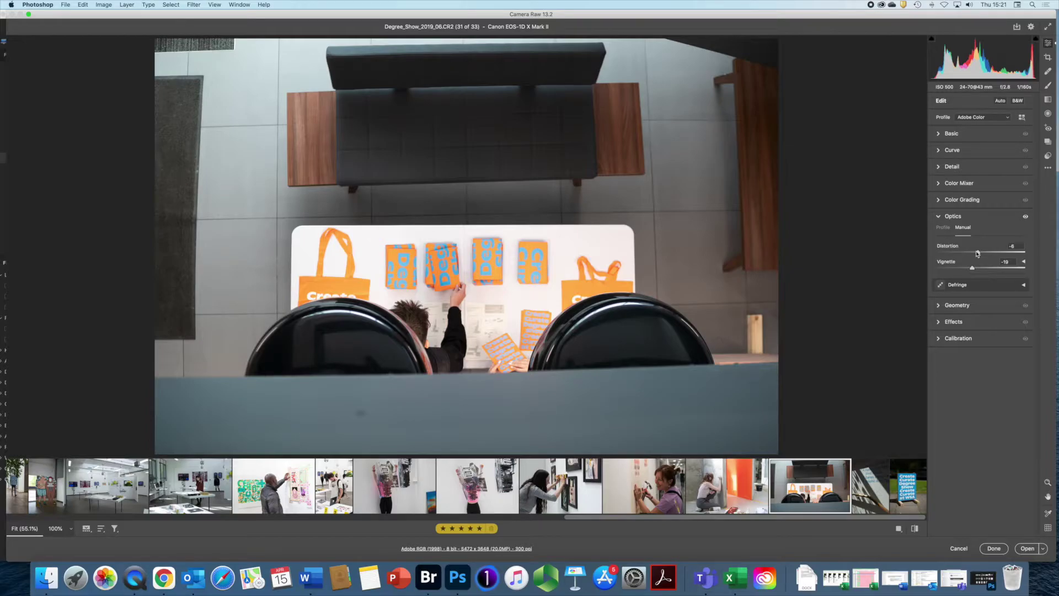
# Examine the purple and green Defringe amount and hue options, and open the Geometry controls
pyautogui.click(1023, 285)
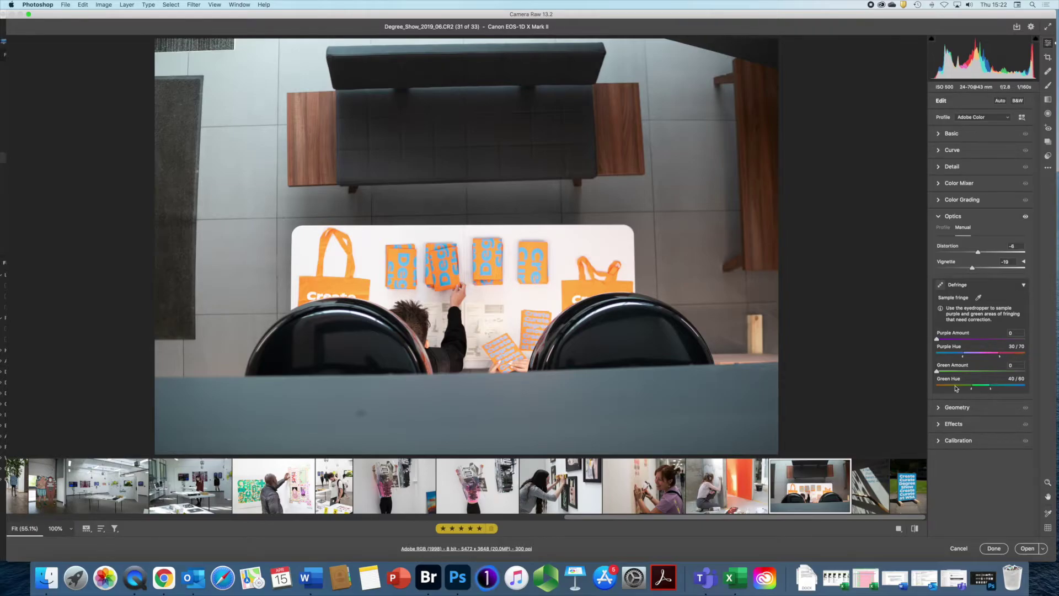
pyautogui.click(1024, 285)
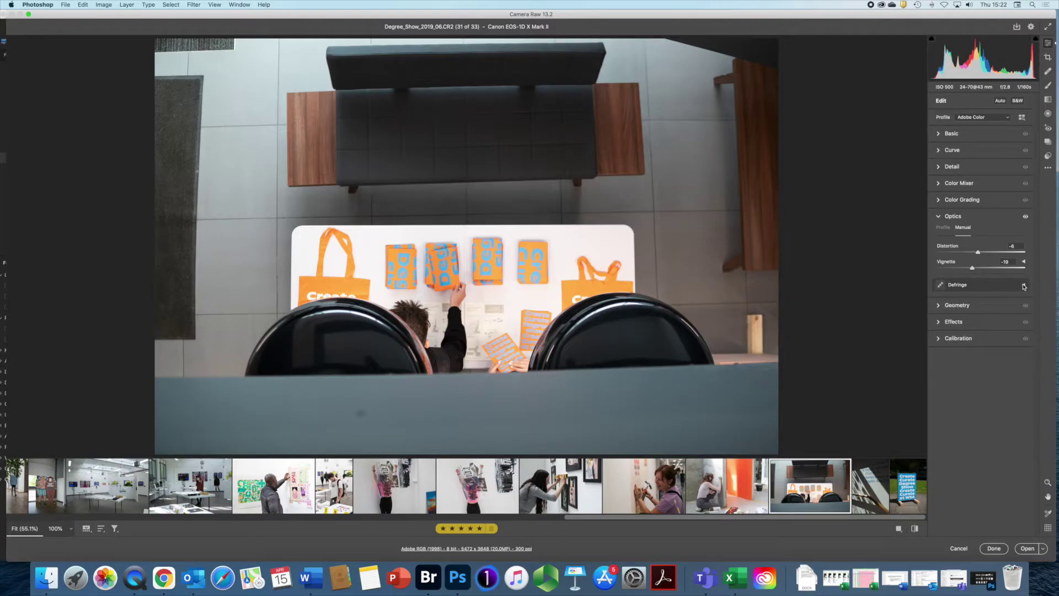
pyautogui.click(938, 306)
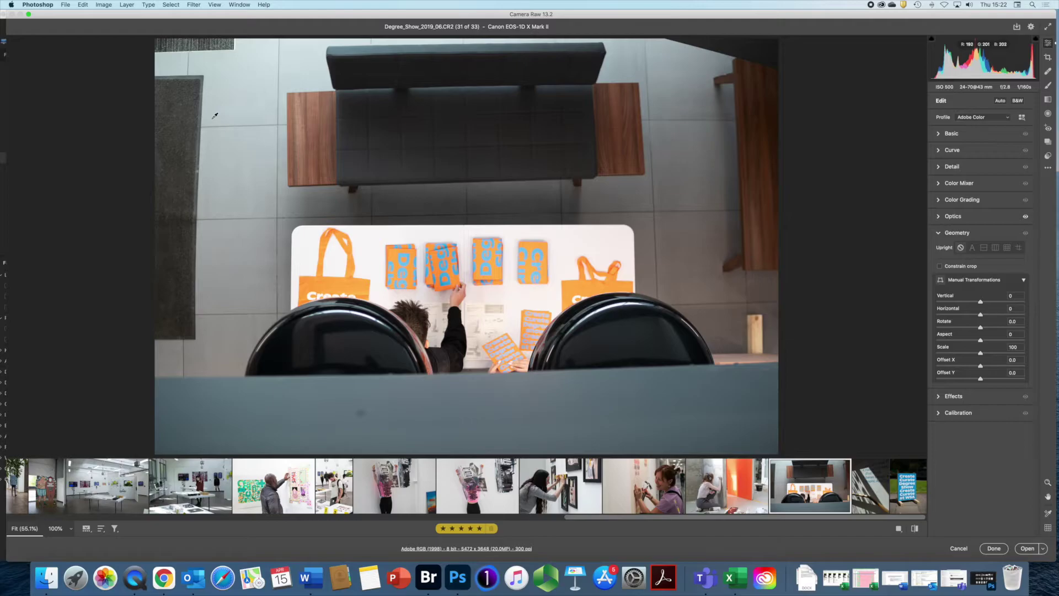
# Set the manual Optics Distortion to +1 and return to the Geometry controls
pyautogui.click(939, 218)
pyautogui.moveTo(978, 252); pyautogui.dragTo(982, 253)
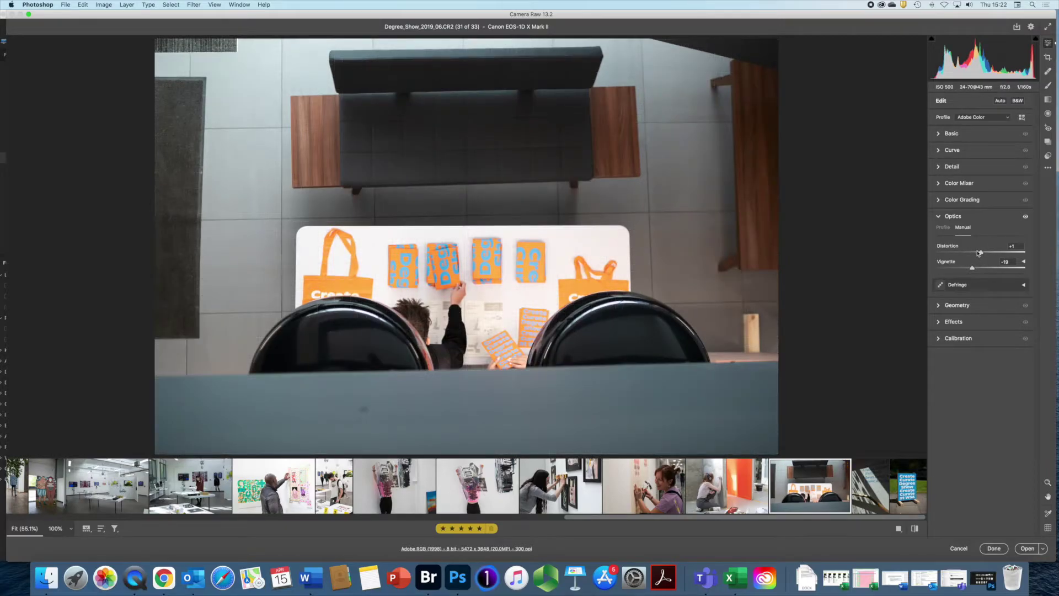
pyautogui.rightClick(941, 305)
pyautogui.click(939, 216)
pyautogui.click(939, 216)
pyautogui.click(940, 233)
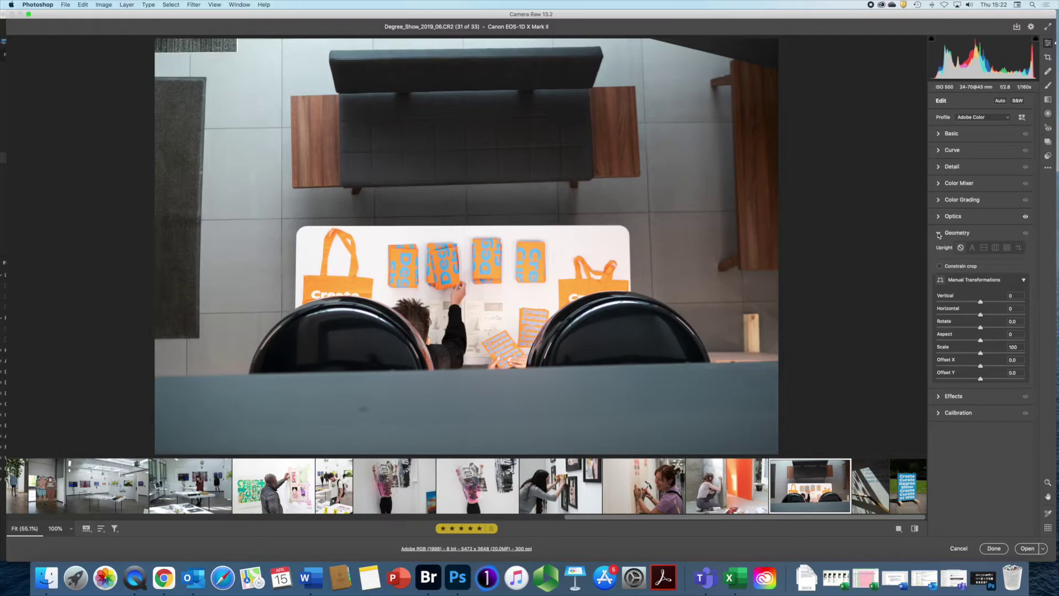
# Try the Auto, Level, Vertical and Full Upright corrections in turn, and choose Guided Upright
pyautogui.click(973, 249)
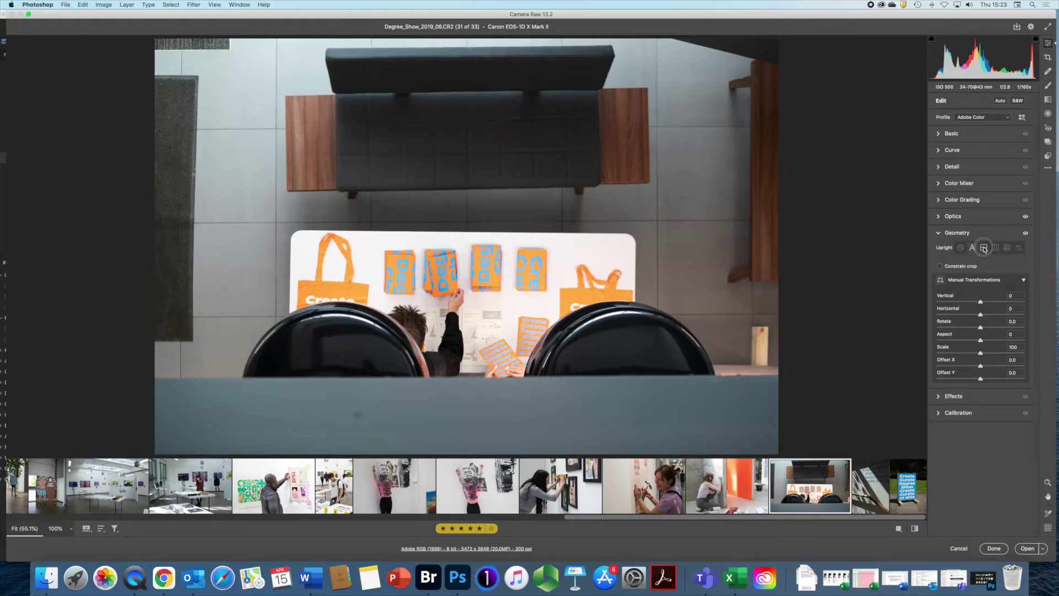
pyautogui.click(985, 248)
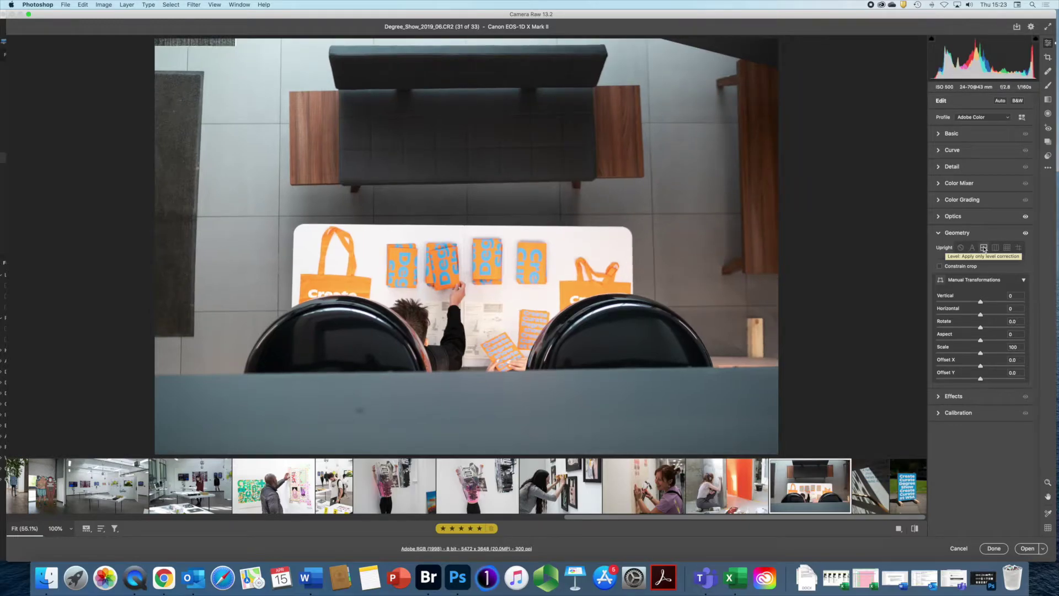
pyautogui.click(996, 248)
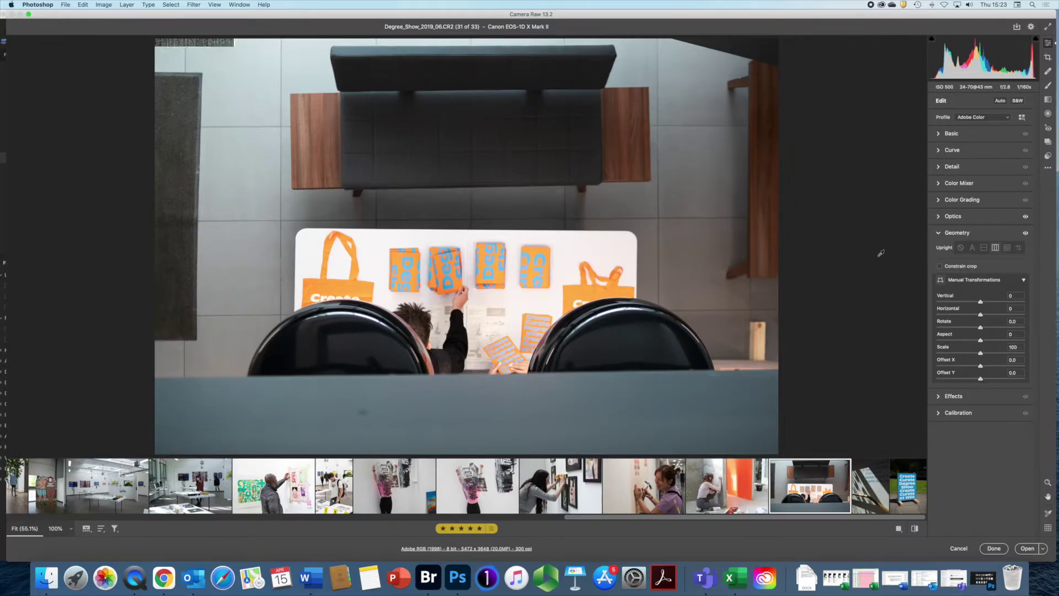
pyautogui.click(1008, 248)
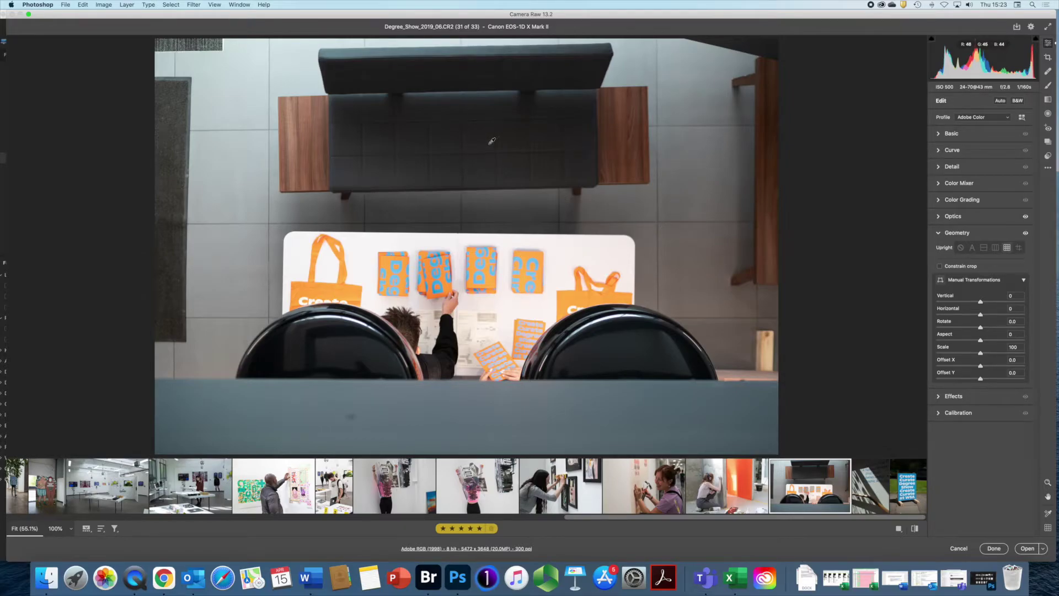
pyautogui.click(1019, 248)
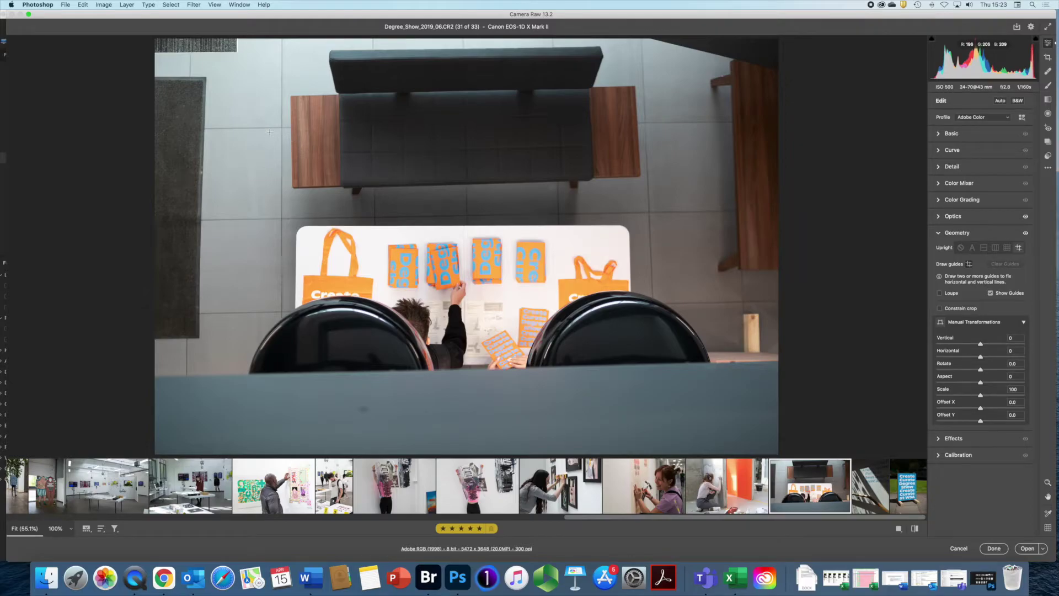
# Draw horizontal guides along the bench's upper edge and the table's upper edge, and vertical guides along the bench's two wooden ends
pyautogui.moveTo(289, 96)
pyautogui.mouseDown()
pyautogui.moveTo(551, 105)
pyautogui.moveTo(635, 86)
pyautogui.mouseUp()
pyautogui.moveTo(305, 227)
pyautogui.mouseDown()
pyautogui.moveTo(650, 227)
pyautogui.moveTo(639, 231)
pyautogui.mouseUp()
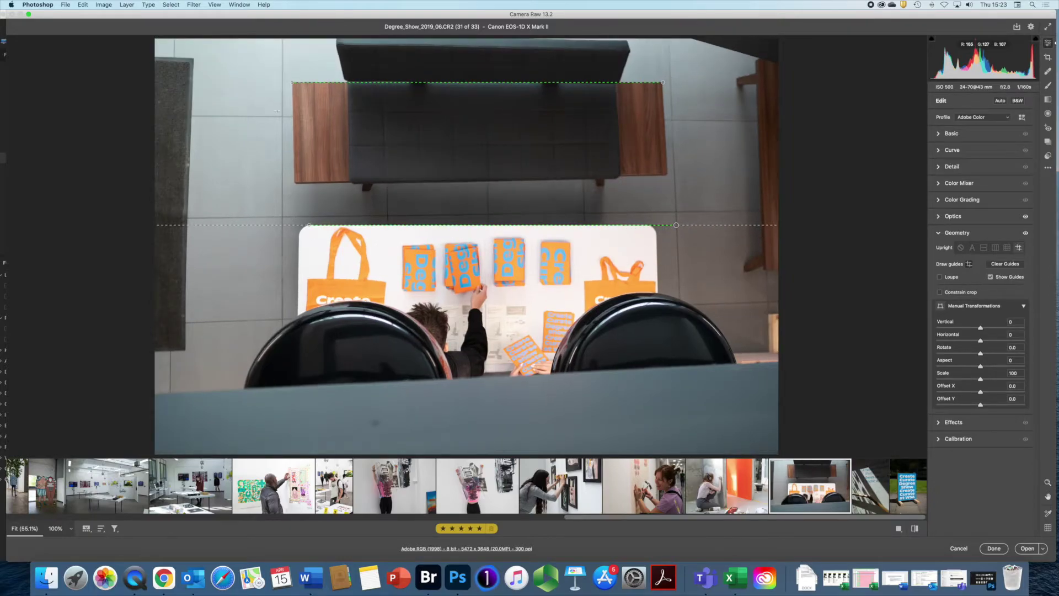
pyautogui.moveTo(292, 84); pyautogui.dragTo(296, 189)
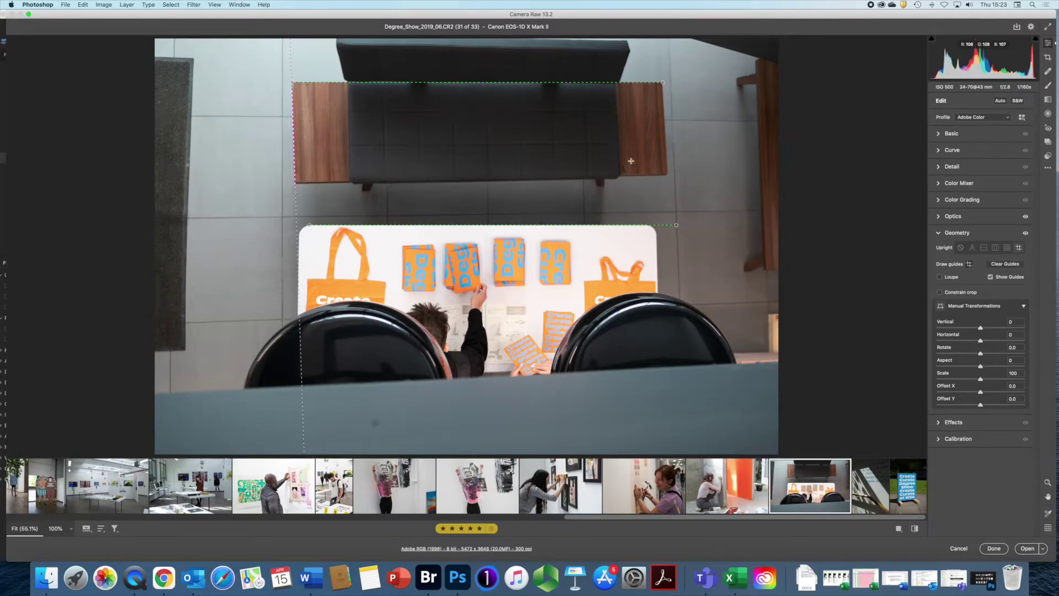
pyautogui.moveTo(660, 84); pyautogui.dragTo(666, 181)
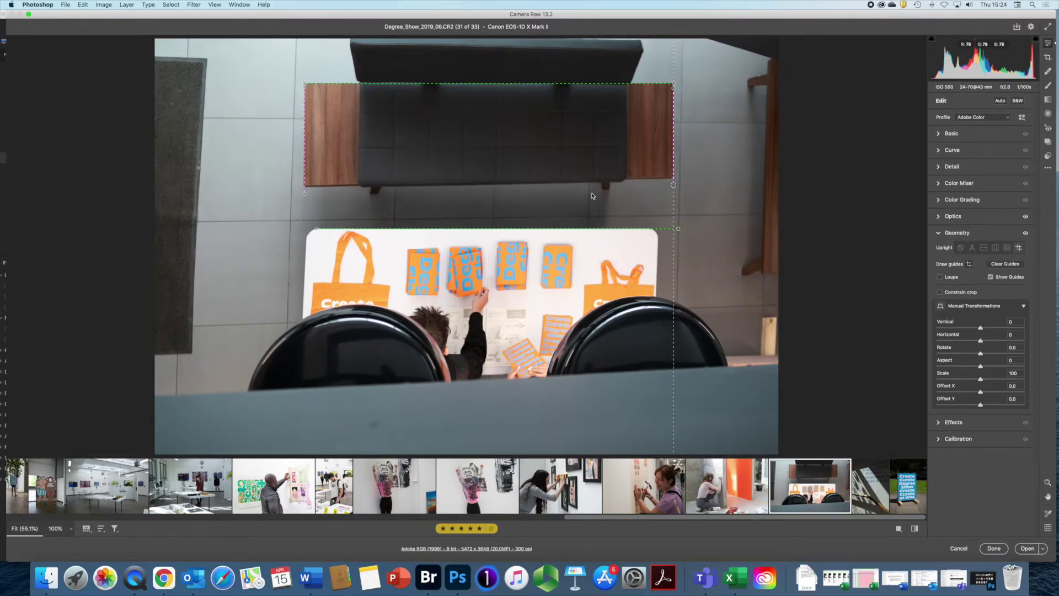
pyautogui.moveTo(673, 185); pyautogui.dragTo(674, 185)
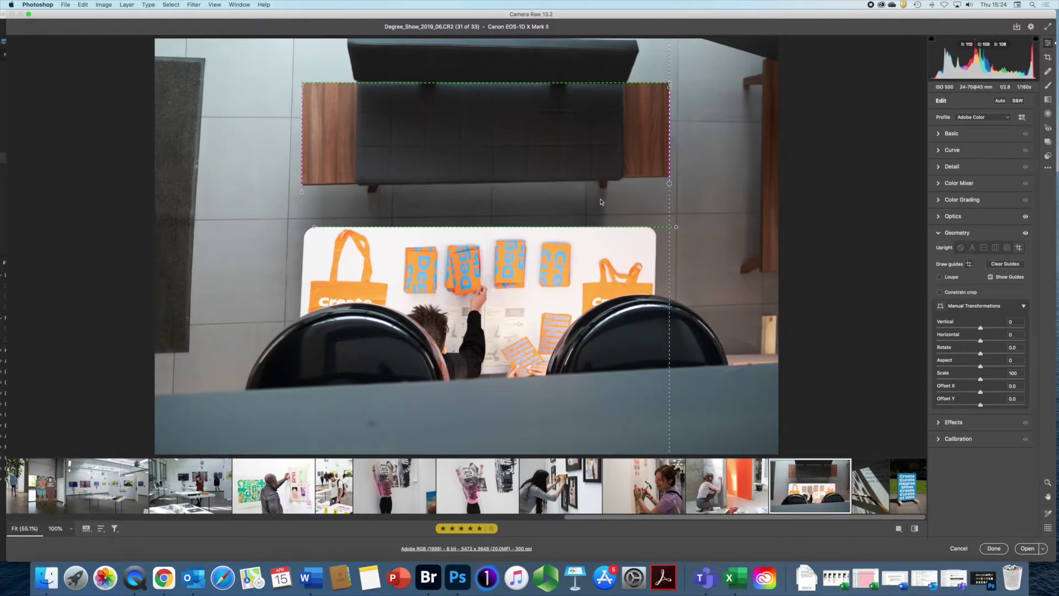
# Toggle the visibility of the Upright guides and clear all of them from the photo
pyautogui.click(314, 227)
pyautogui.click(991, 278)
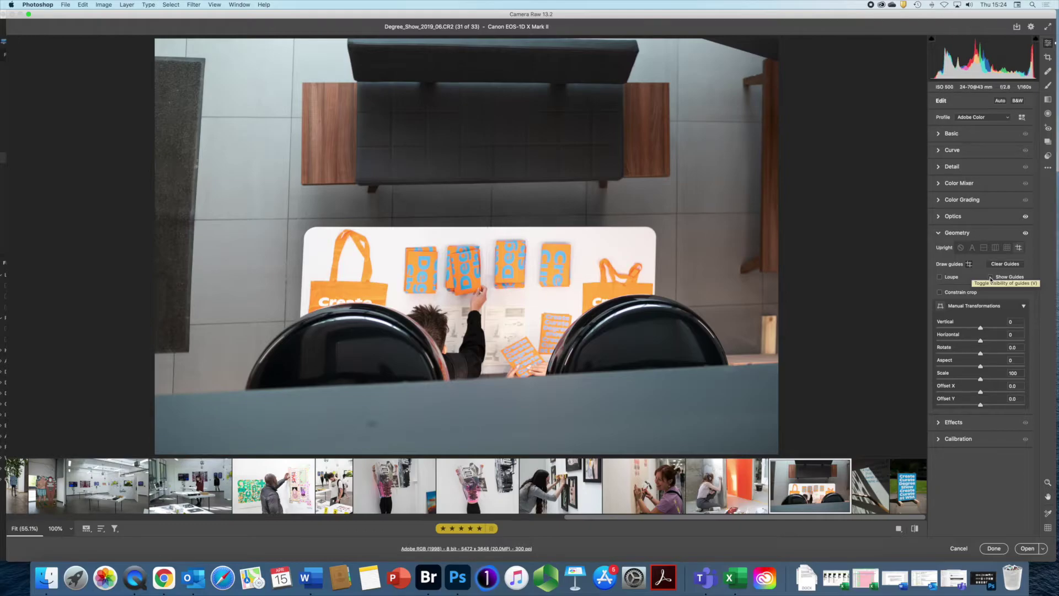
pyautogui.click(991, 279)
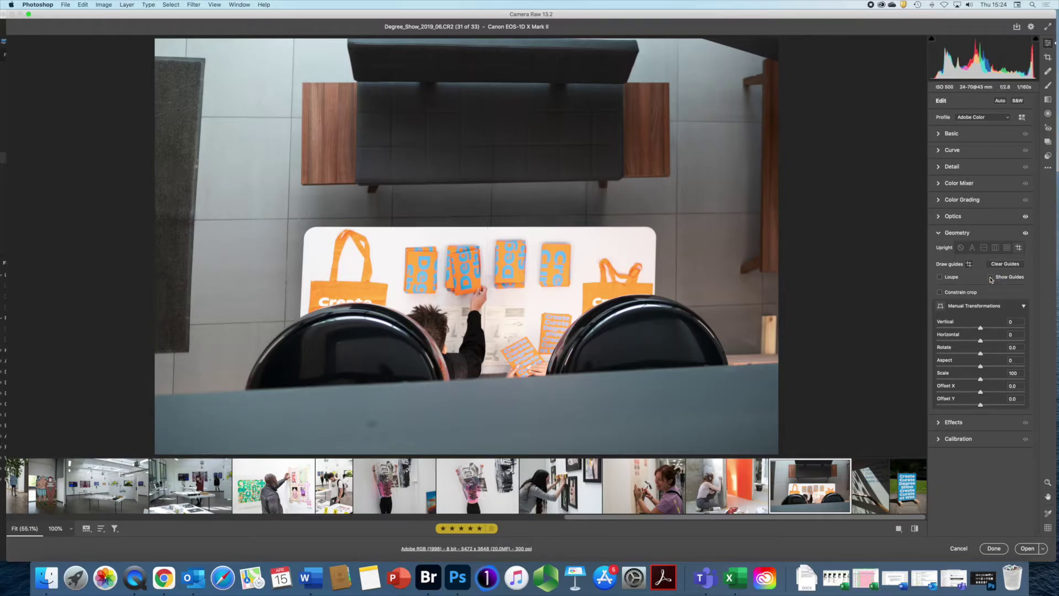
pyautogui.click(990, 279)
pyautogui.click(999, 264)
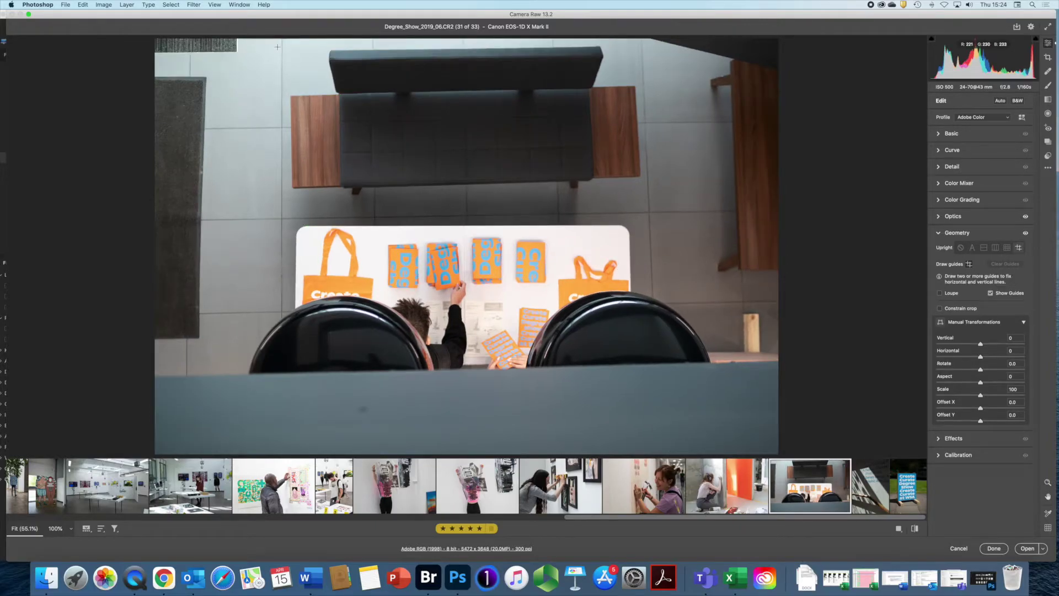
# Draw two vertical guides along the floor tile joints beside the bench and one horizontal guide along the joint above the table, and hide the guides
pyautogui.moveTo(281, 45)
pyautogui.mouseDown()
pyautogui.moveTo(280, 356)
pyautogui.moveTo(282, 318)
pyautogui.mouseUp()
pyautogui.moveTo(643, 62); pyautogui.dragTo(652, 290)
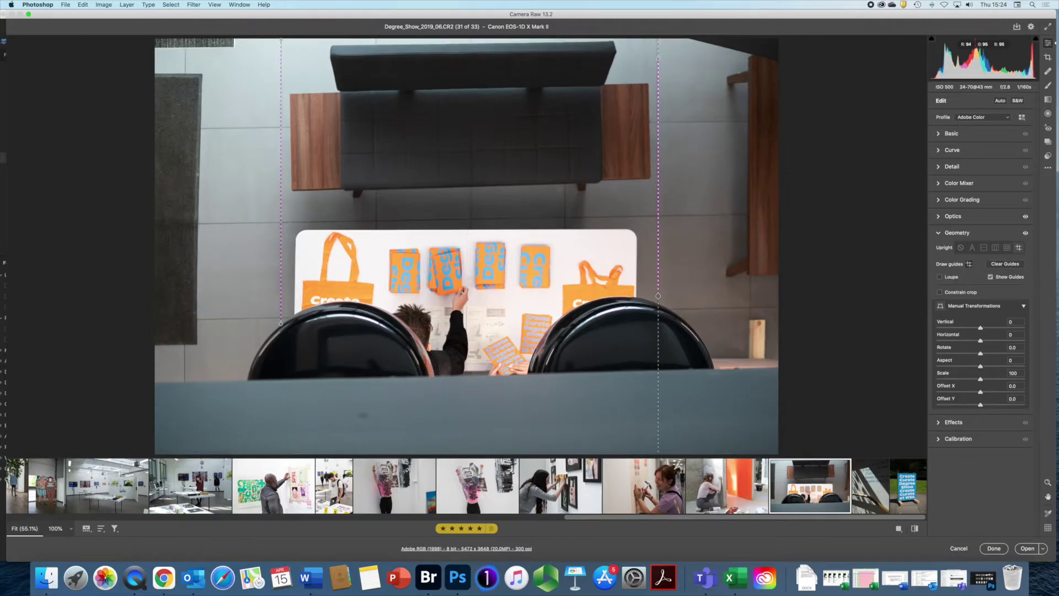
pyautogui.moveTo(312, 221)
pyautogui.mouseDown()
pyautogui.moveTo(518, 229)
pyautogui.moveTo(709, 217)
pyautogui.mouseUp()
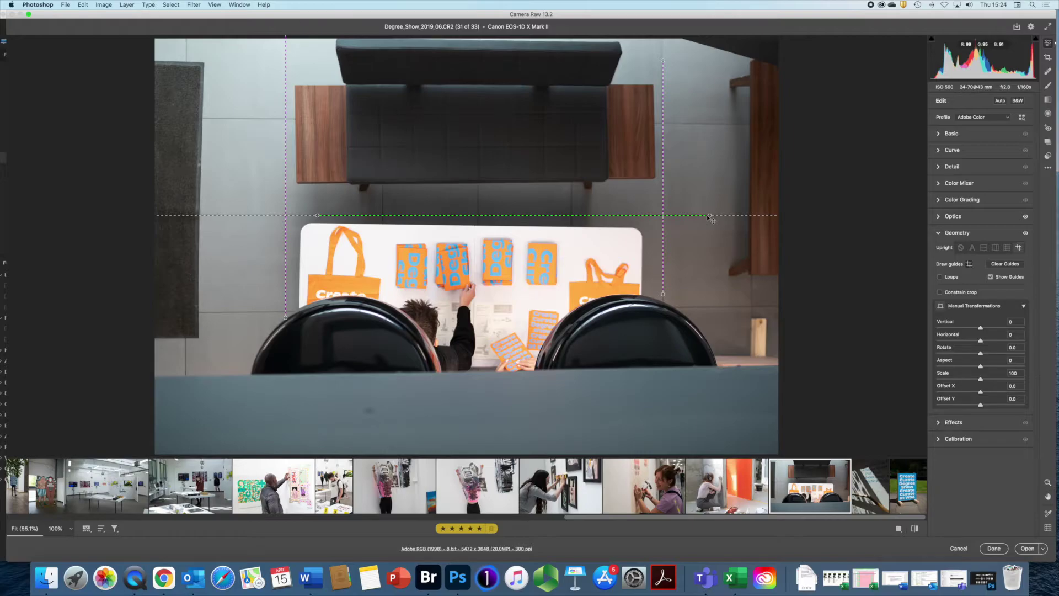
pyautogui.click(992, 277)
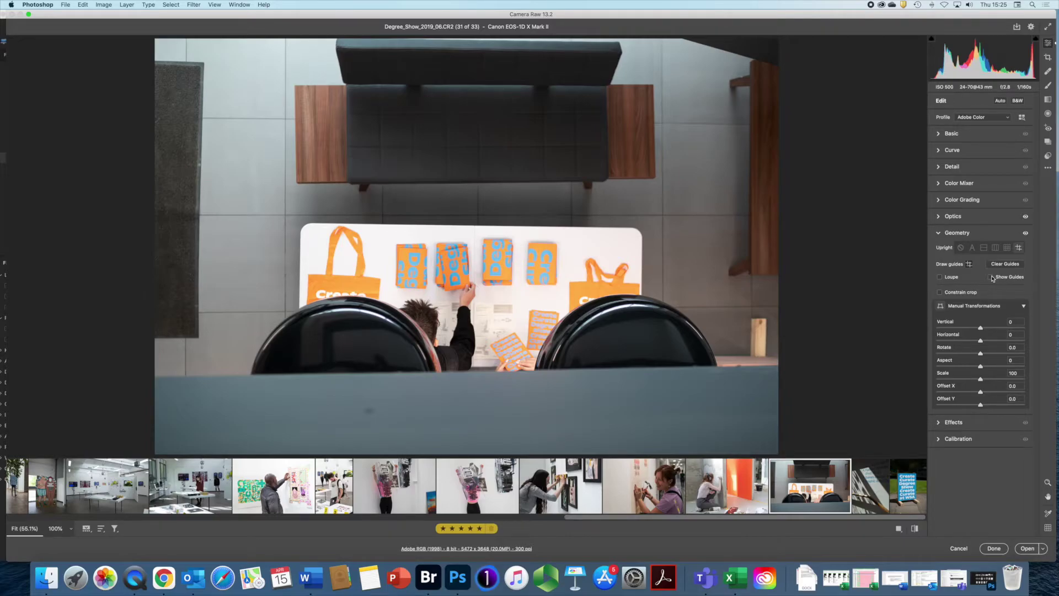
pyautogui.click(1021, 248)
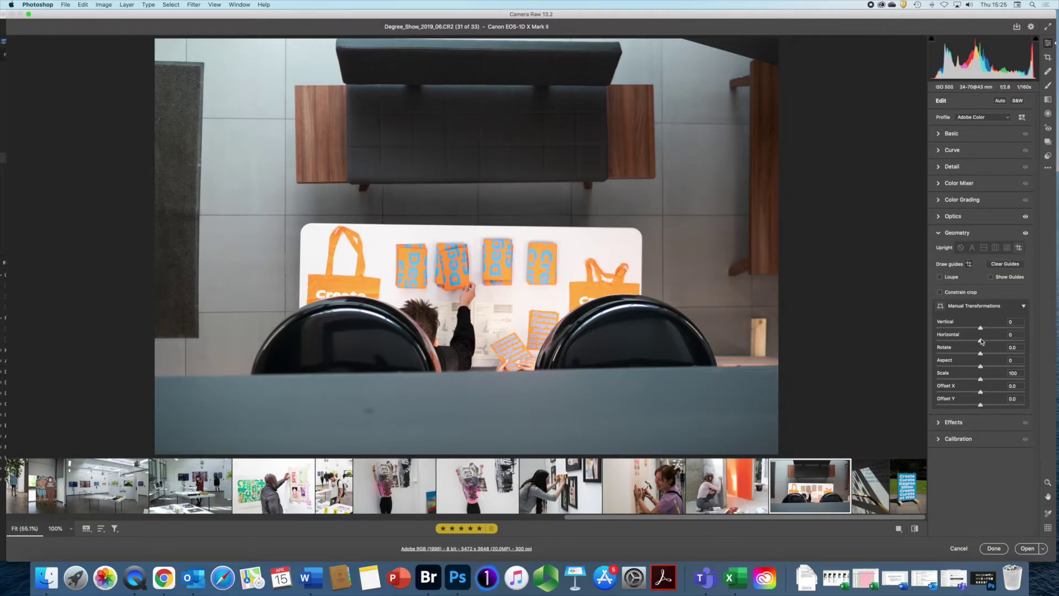
# Set the photo's manual Horizontal transformation to +10 and Rotate to +0.5
pyautogui.moveTo(981, 329)
pyautogui.mouseDown()
pyautogui.moveTo(961, 330)
pyautogui.moveTo(982, 327)
pyautogui.moveTo(984, 342)
pyautogui.mouseUp()
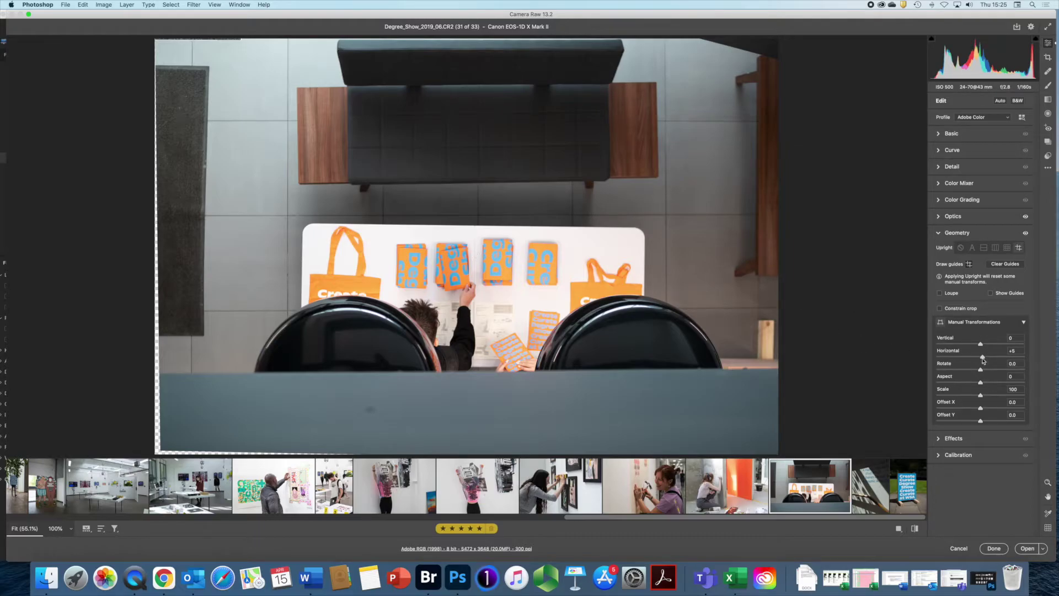
pyautogui.moveTo(983, 358); pyautogui.dragTo(986, 358)
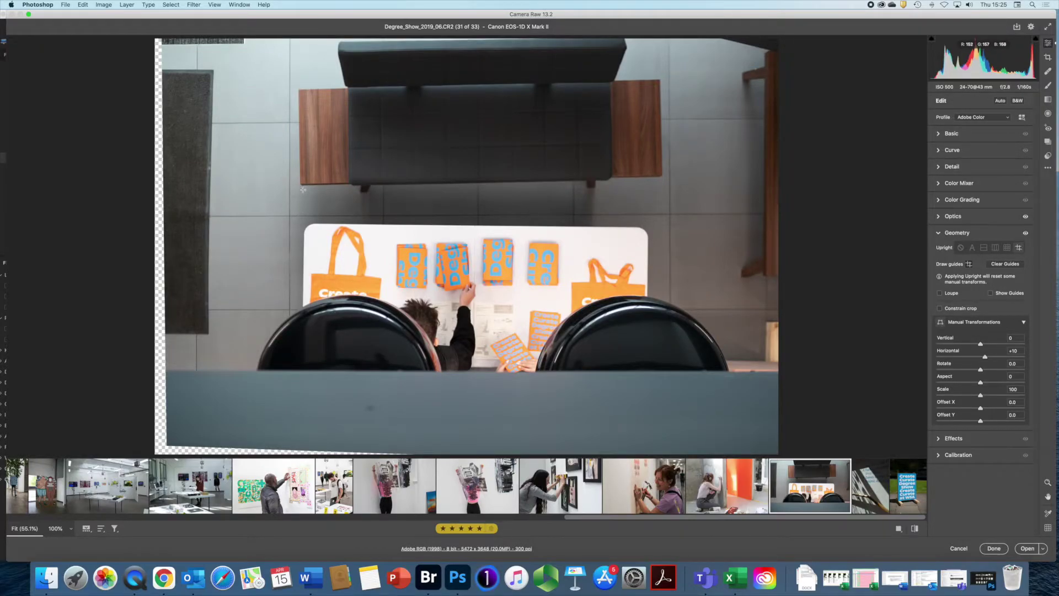
pyautogui.moveTo(981, 370); pyautogui.dragTo(983, 370)
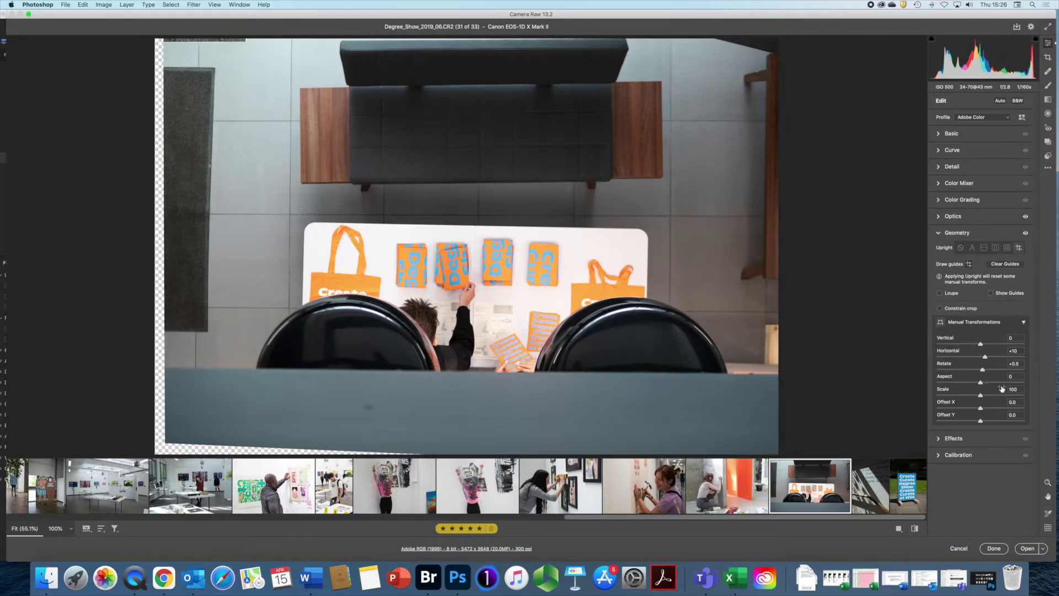
# Set the photo's transformation Aspect to -1 and enlarge its Scale to 103
pyautogui.moveTo(981, 384); pyautogui.dragTo(980, 383)
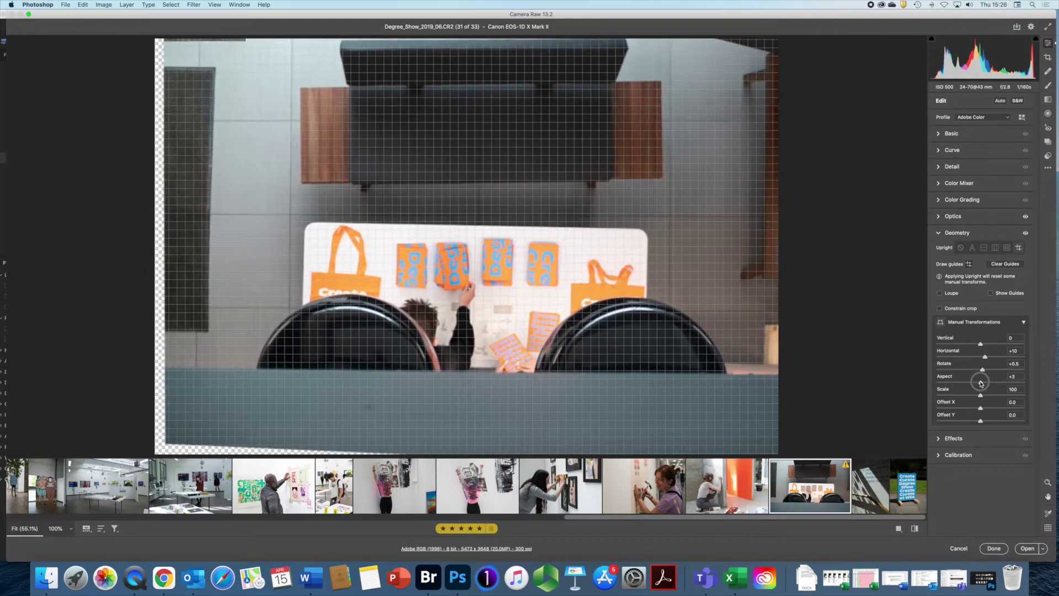
pyautogui.moveTo(980, 382); pyautogui.dragTo(981, 382)
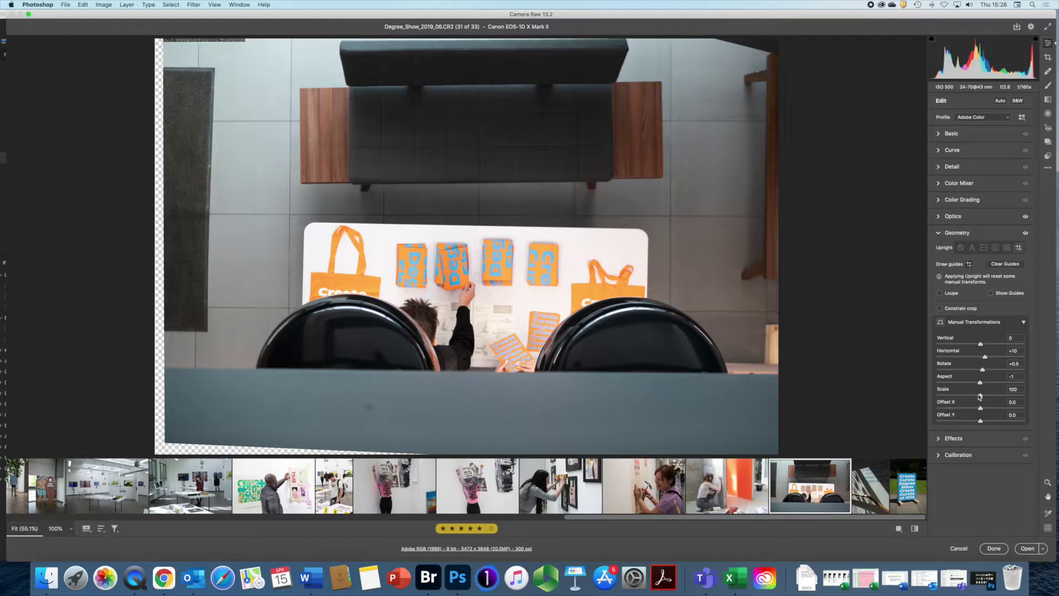
pyautogui.moveTo(980, 397); pyautogui.dragTo(983, 395)
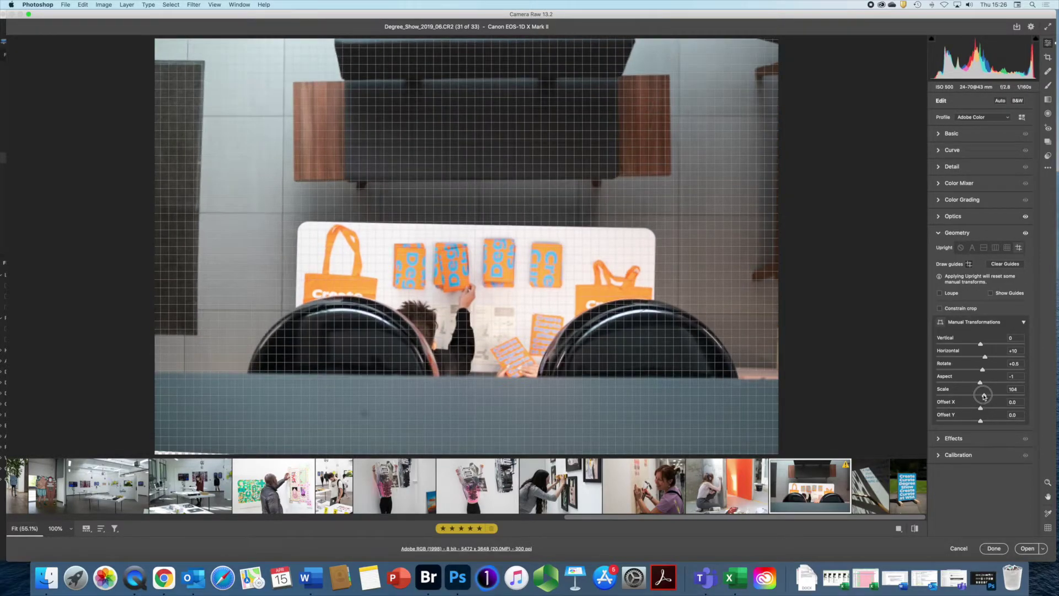
pyautogui.moveTo(984, 397); pyautogui.dragTo(982, 396)
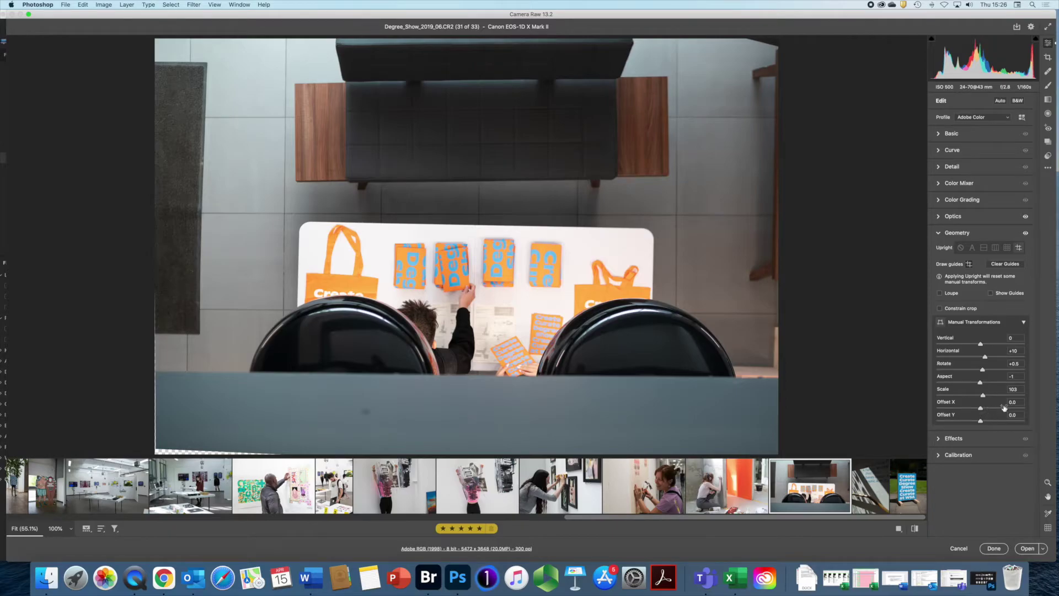
# Set Offset X to -0.5, lower Offset Y to shift the photo downward, and try the Vertical transformation
pyautogui.click(1021, 403)
pyautogui.press('Down')
pyautogui.press('Down')
pyautogui.press('Down')
pyautogui.press('Down')
pyautogui.press('Down')
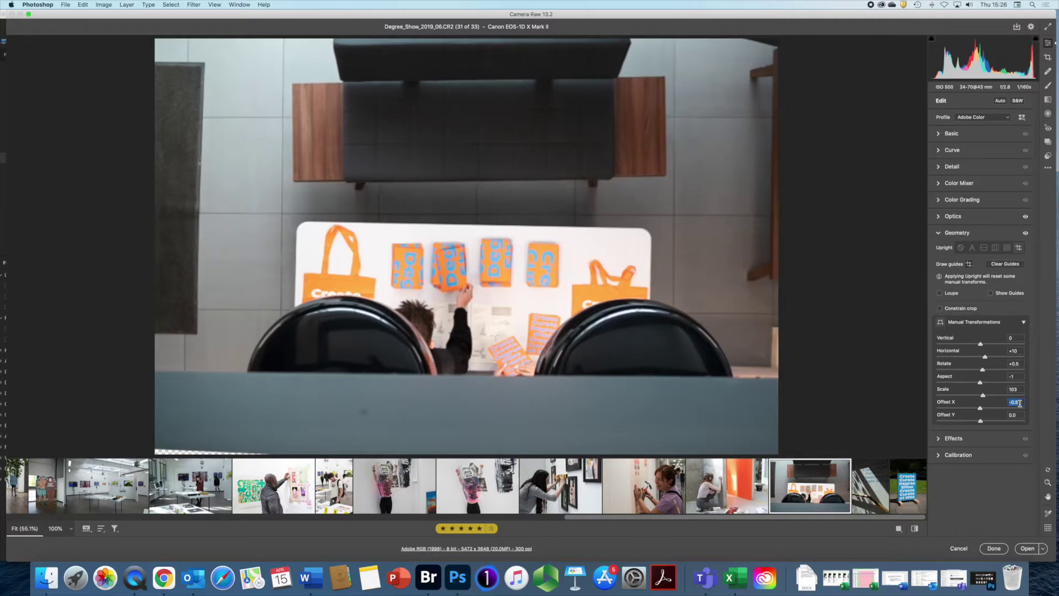
pyautogui.click(1018, 414)
pyautogui.press('Down')
pyautogui.press('Down')
pyautogui.press('Down')
pyautogui.press('Down')
pyautogui.press('Down')
pyautogui.press('Down')
pyautogui.press('Down')
pyautogui.press('Down')
pyautogui.press('Down')
pyautogui.press('Down')
pyautogui.press('Down')
pyautogui.press('Down')
pyautogui.press('Down')
pyautogui.press('Down')
pyautogui.press('Down')
pyautogui.press('Down')
pyautogui.press('Down')
pyautogui.press('Down')
pyautogui.press('Down')
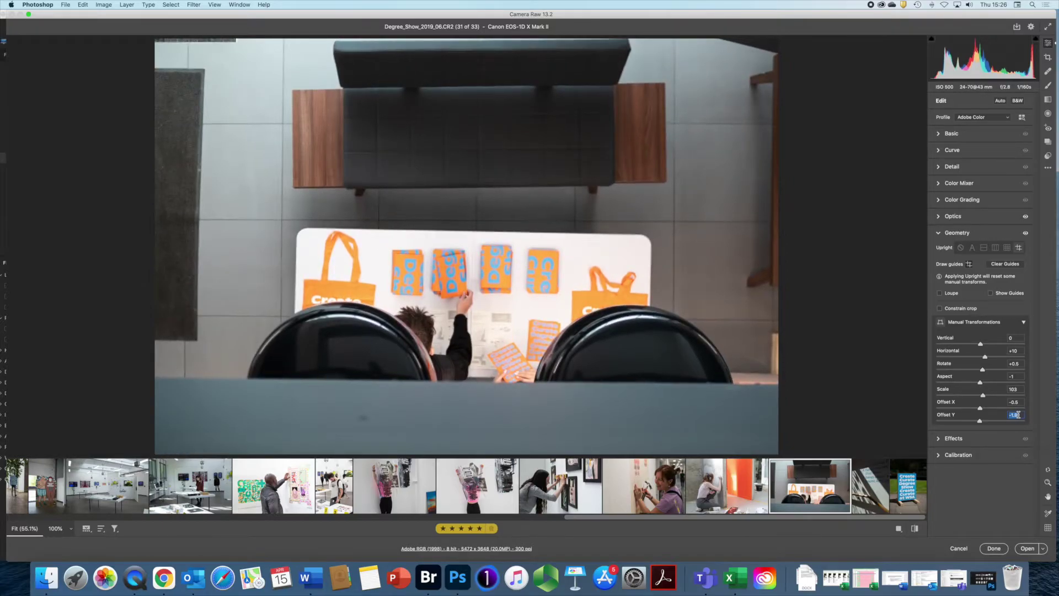
pyautogui.moveTo(980, 343); pyautogui.dragTo(980, 349)
# Open the Effects settings in place of Geometry and darken the photo's corners with Vignetting at -16
pyautogui.click(939, 233)
pyautogui.click(938, 251)
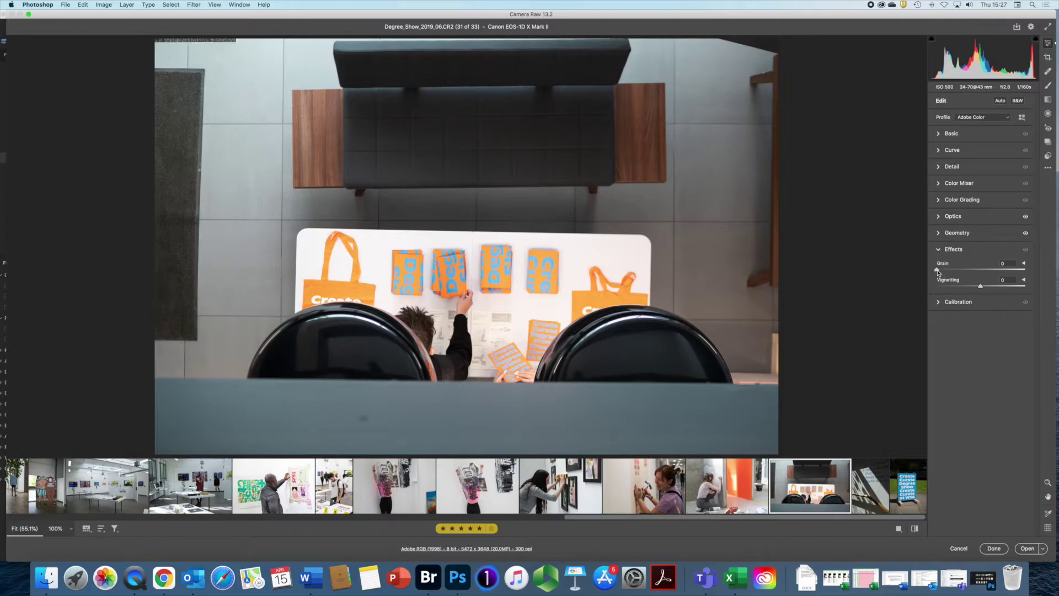
pyautogui.moveTo(939, 271); pyautogui.dragTo(974, 290)
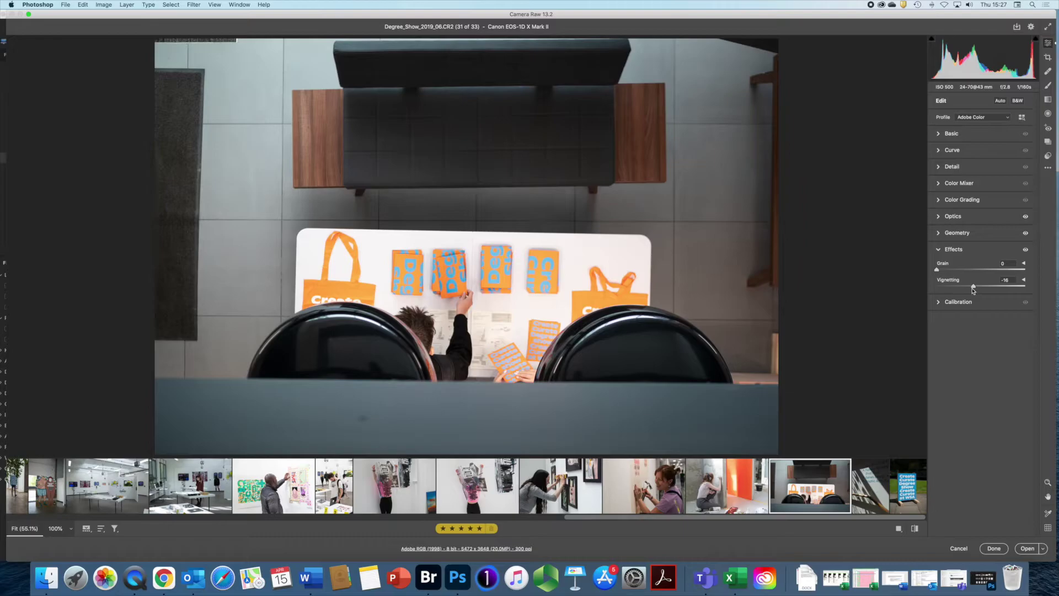
# Examine the Calibration settings for process version, shadow tint and the red, green and blue primaries, and collapse them
pyautogui.click(939, 251)
pyautogui.click(938, 268)
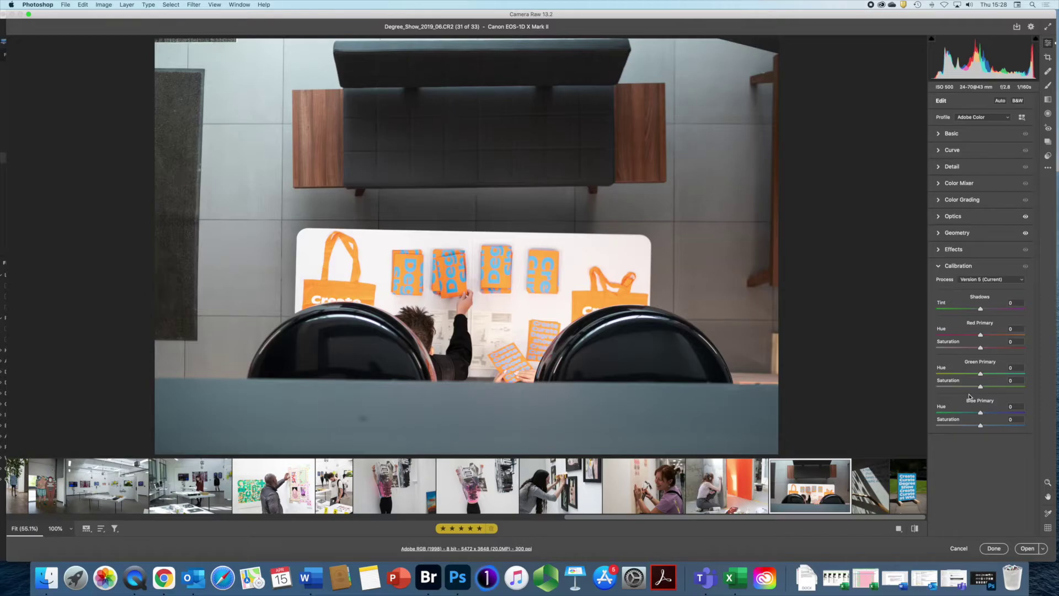
pyautogui.click(952, 266)
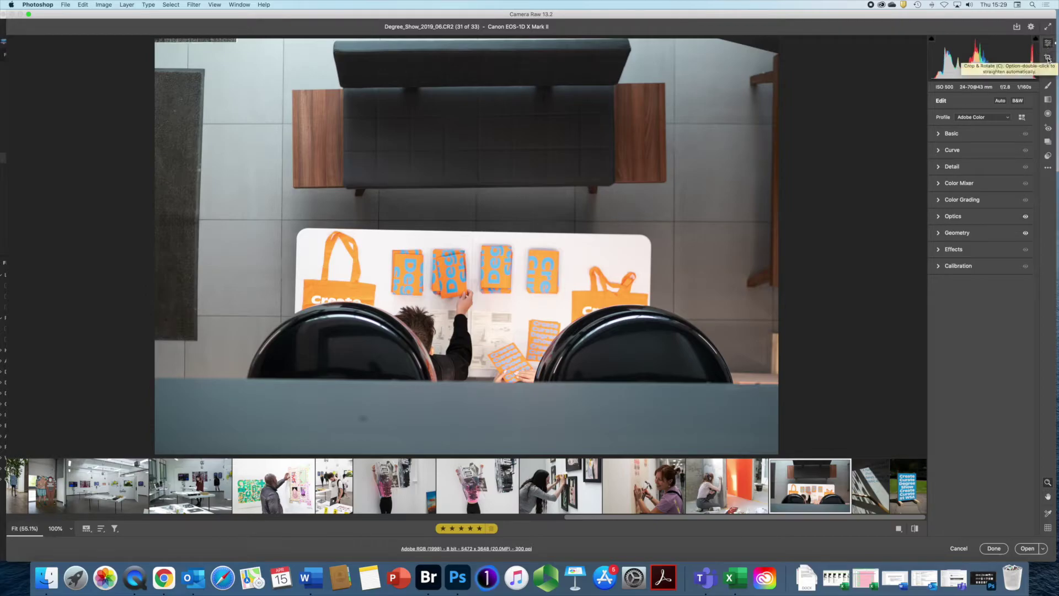
# Crop the photo to about 5048 x 3410 pixels, trimming its outer edges, and look through the aspect ratio options
pyautogui.click(1049, 58)
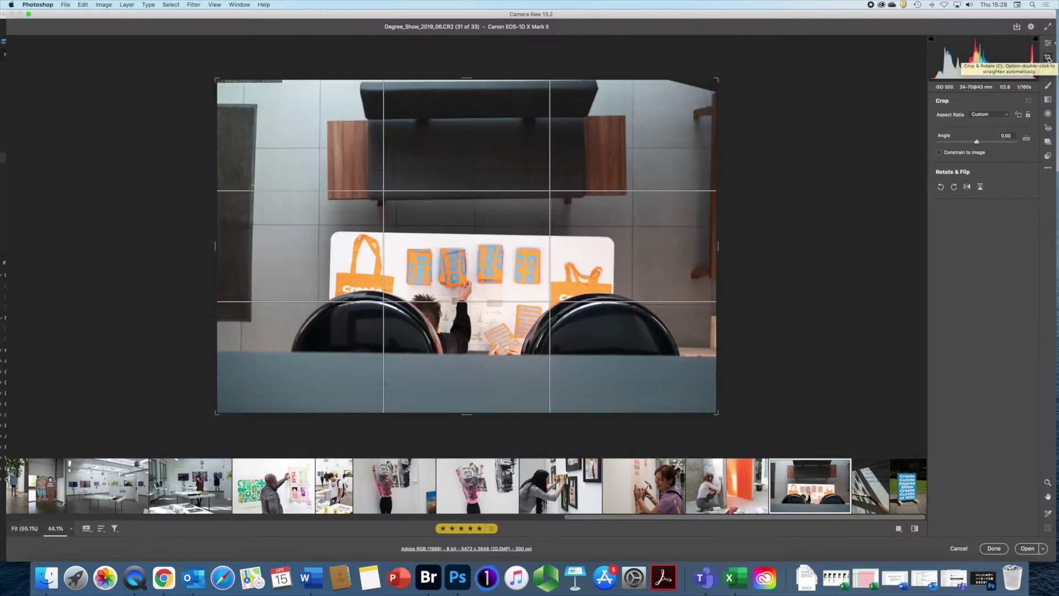
pyautogui.moveTo(716, 413)
pyautogui.mouseDown()
pyautogui.moveTo(688, 397)
pyautogui.moveTo(707, 408)
pyautogui.moveTo(698, 403)
pyautogui.mouseUp()
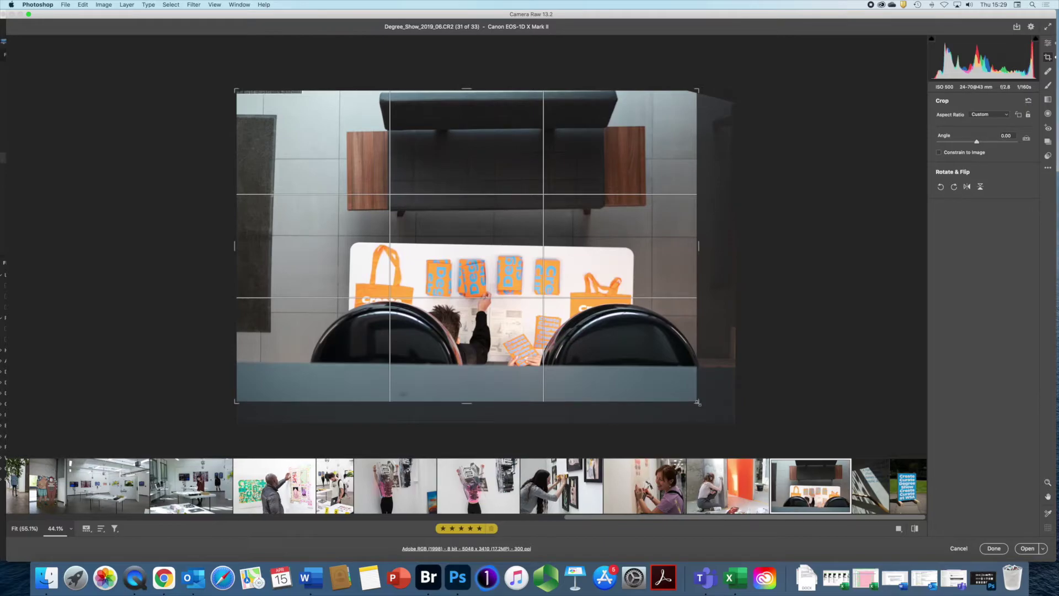
pyautogui.click(1007, 115)
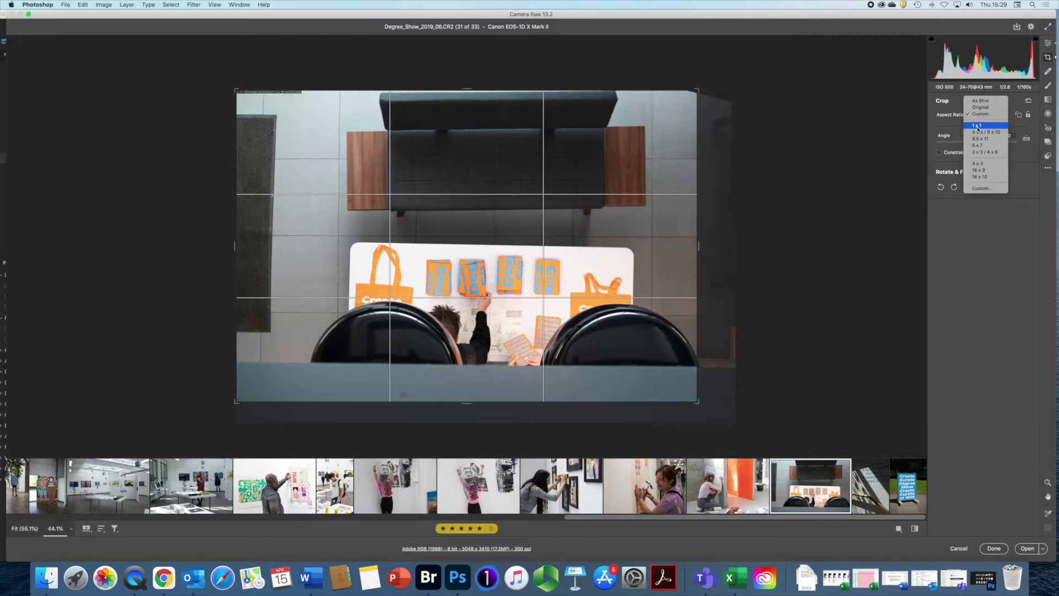
pyautogui.click(976, 190)
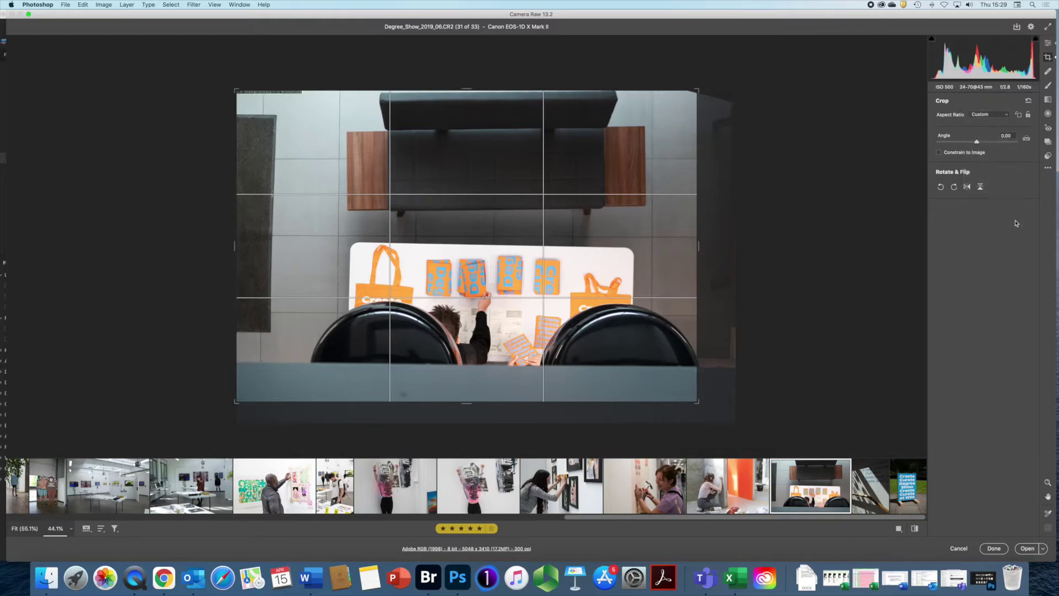
pyautogui.click(988, 114)
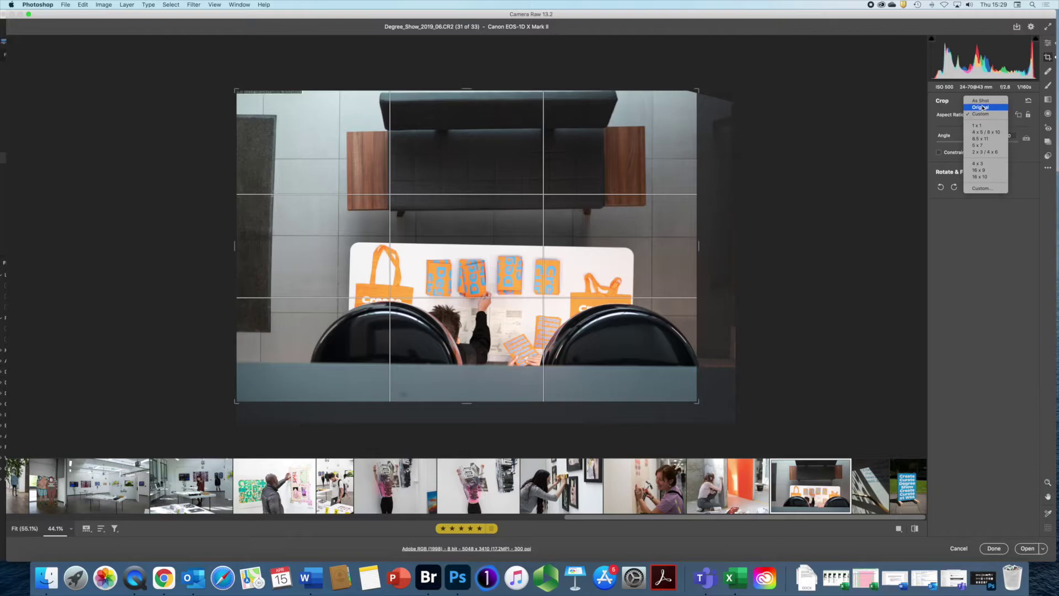
pyautogui.click(1022, 180)
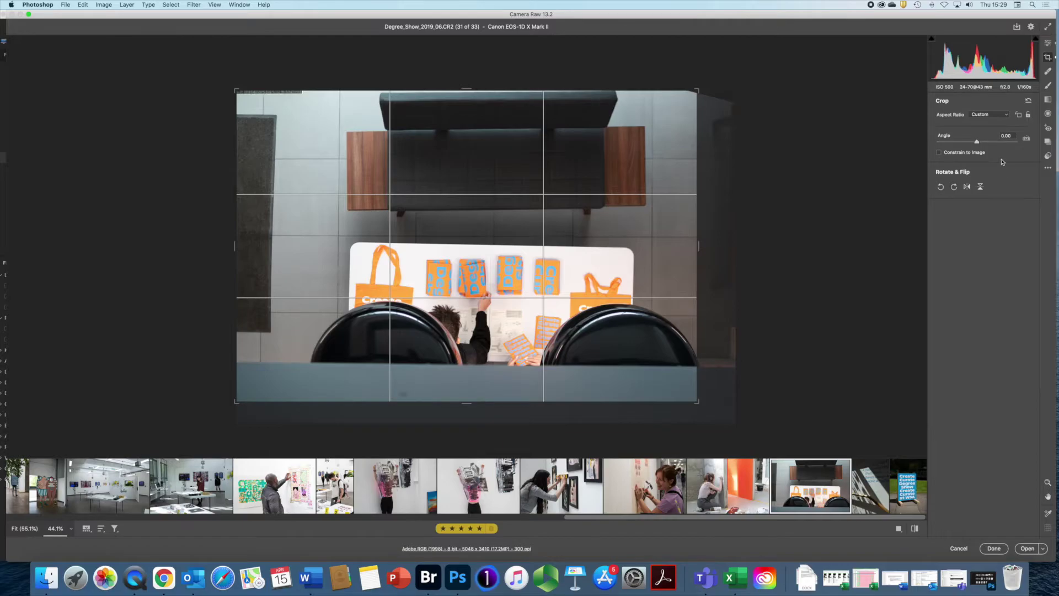
# Try a crop angle of 1.00, zero it again, and restore the crop frame to the full photo
pyautogui.moveTo(977, 141); pyautogui.dragTo(978, 142)
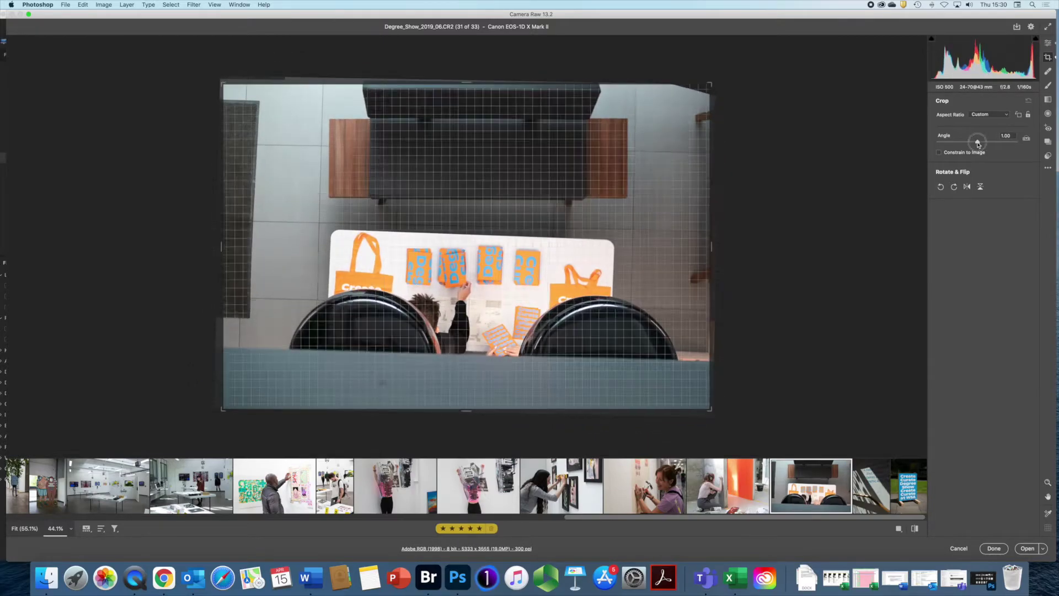
pyautogui.doubleClick(977, 142)
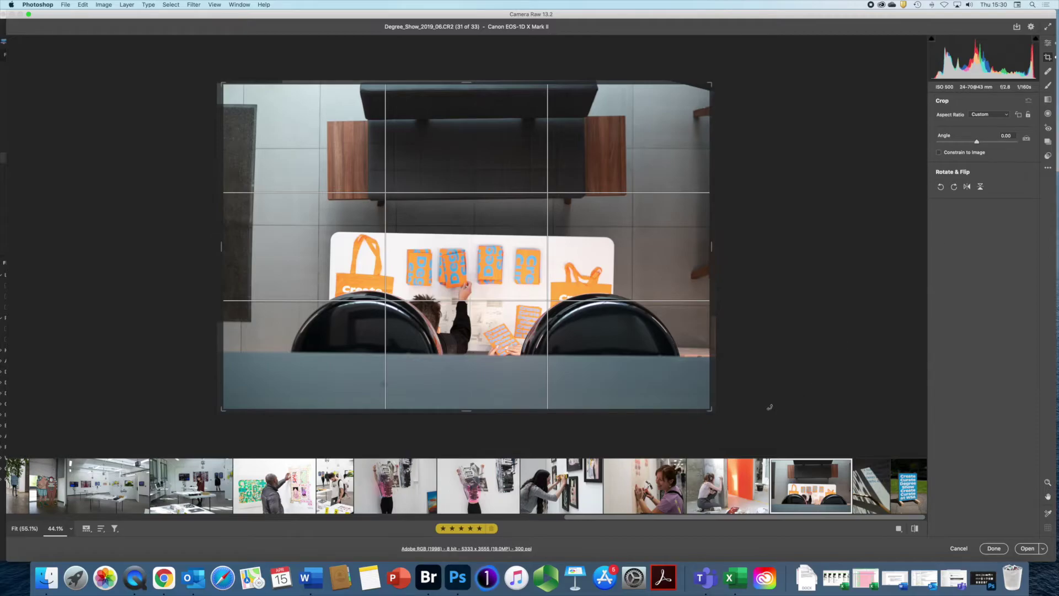
pyautogui.moveTo(709, 409); pyautogui.dragTo(715, 413)
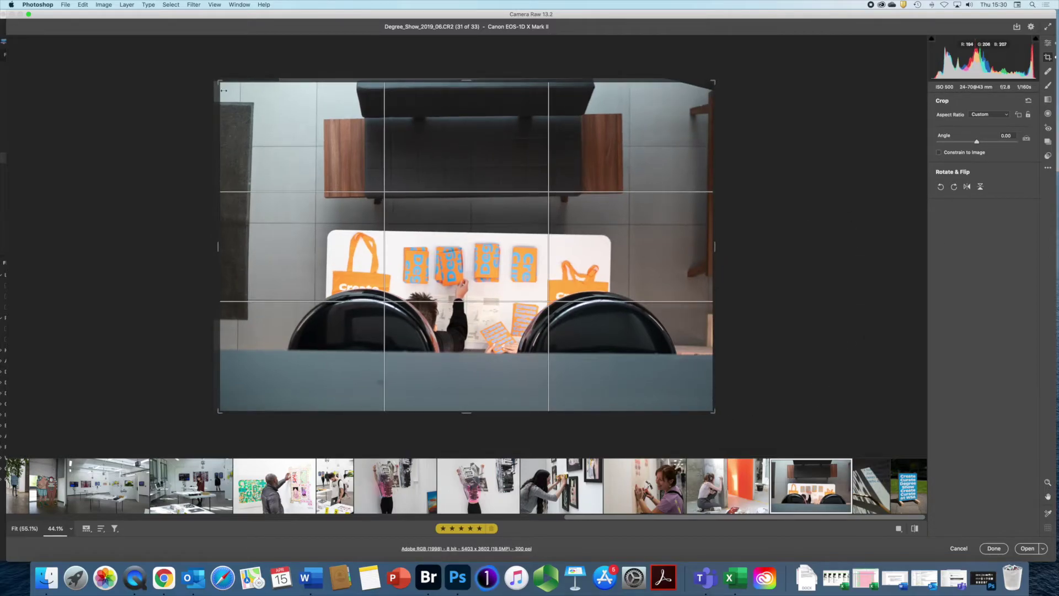
pyautogui.moveTo(216, 80); pyautogui.dragTo(213, 78)
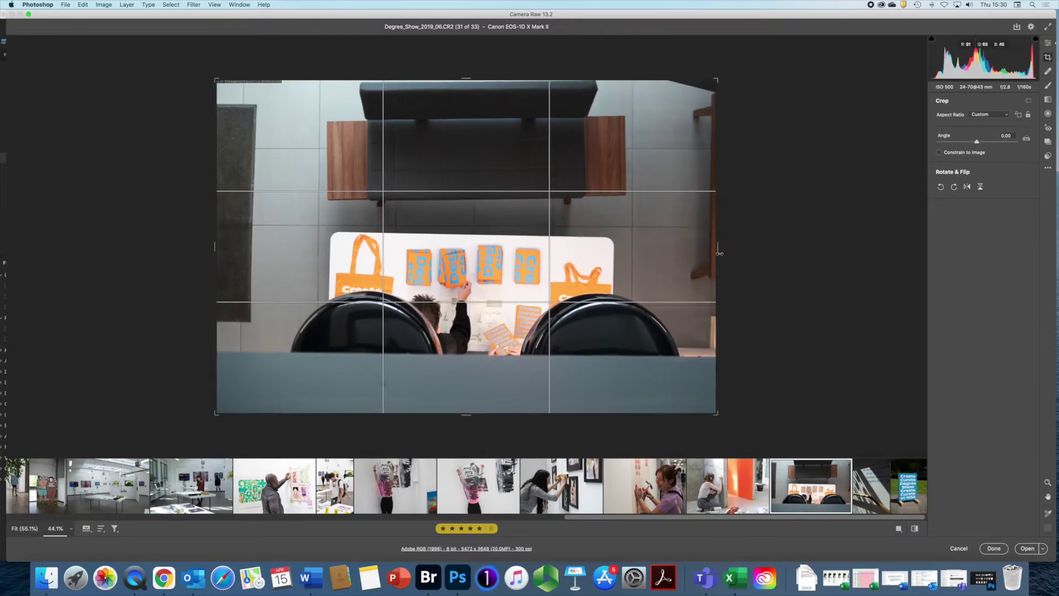
pyautogui.moveTo(716, 247); pyautogui.dragTo(716, 247)
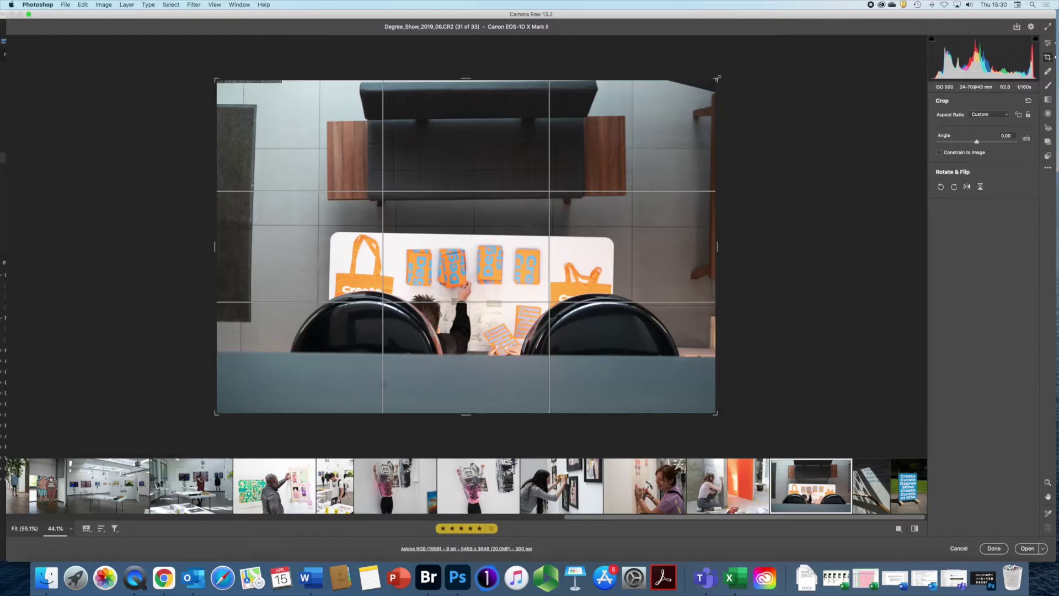
pyautogui.click(1029, 101)
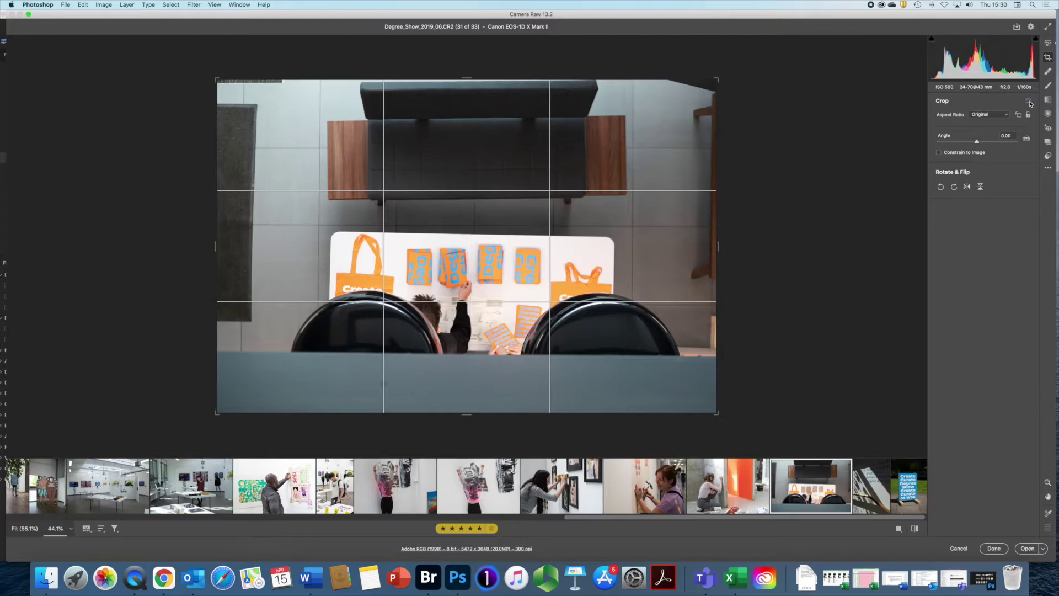
# Try rotating the photo counterclockwise twice, and flip it horizontally and vertically until it is back in its original orientation
pyautogui.click(941, 187)
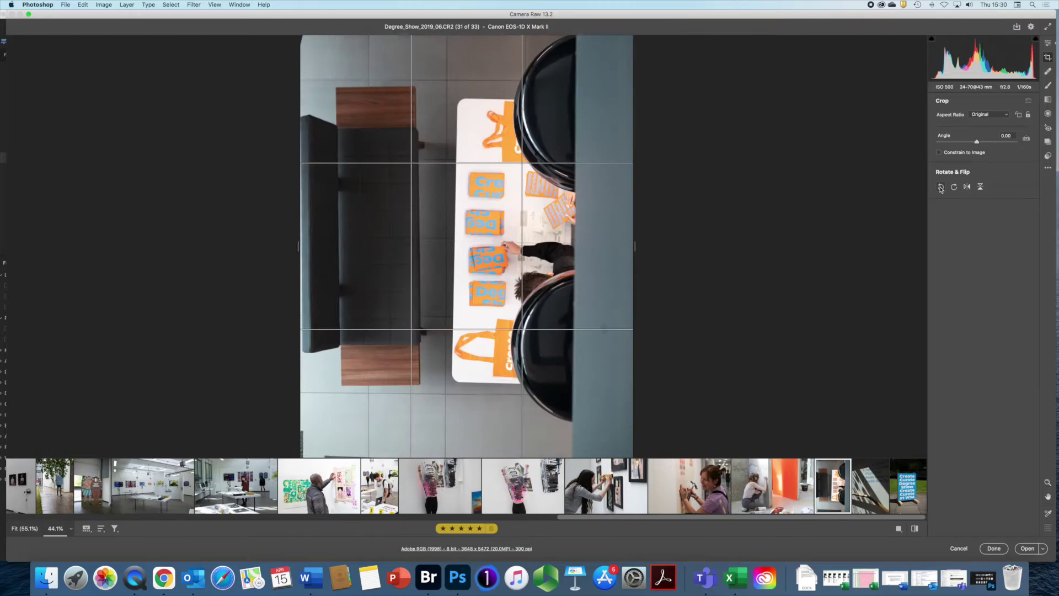
pyautogui.click(940, 187)
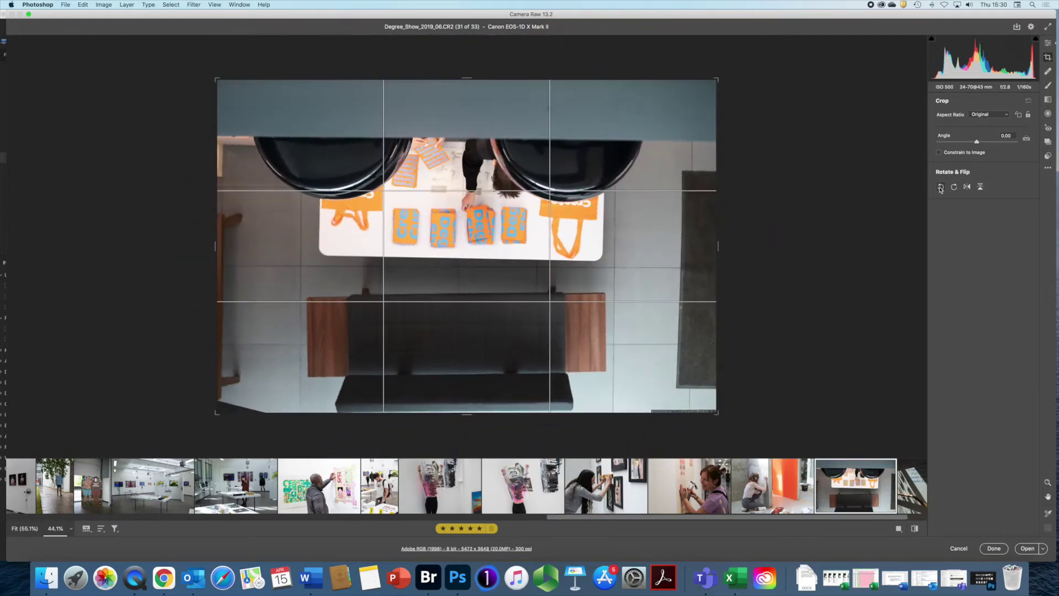
pyautogui.click(967, 187)
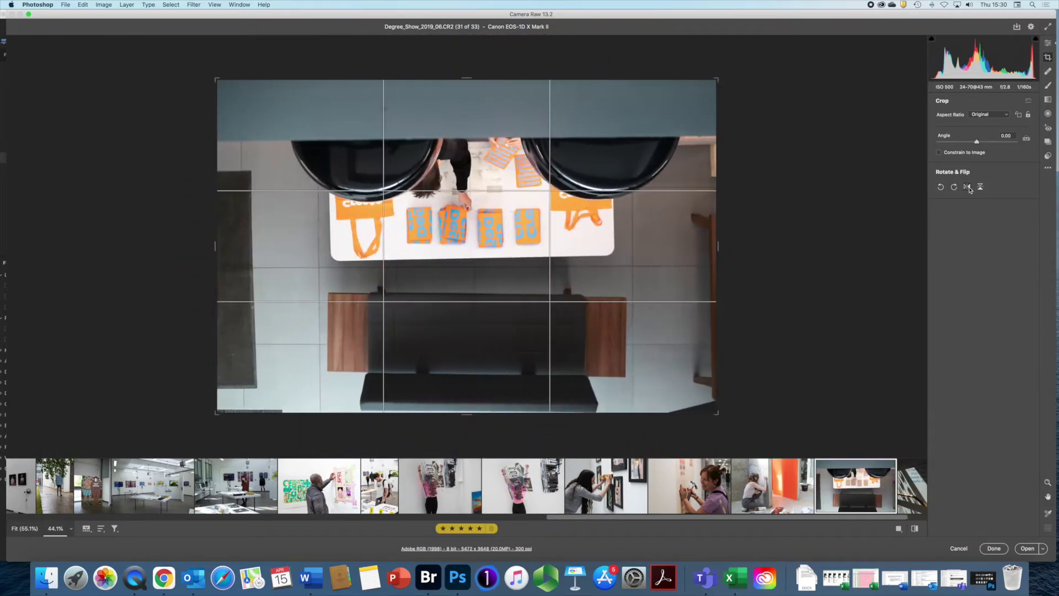
pyautogui.click(969, 188)
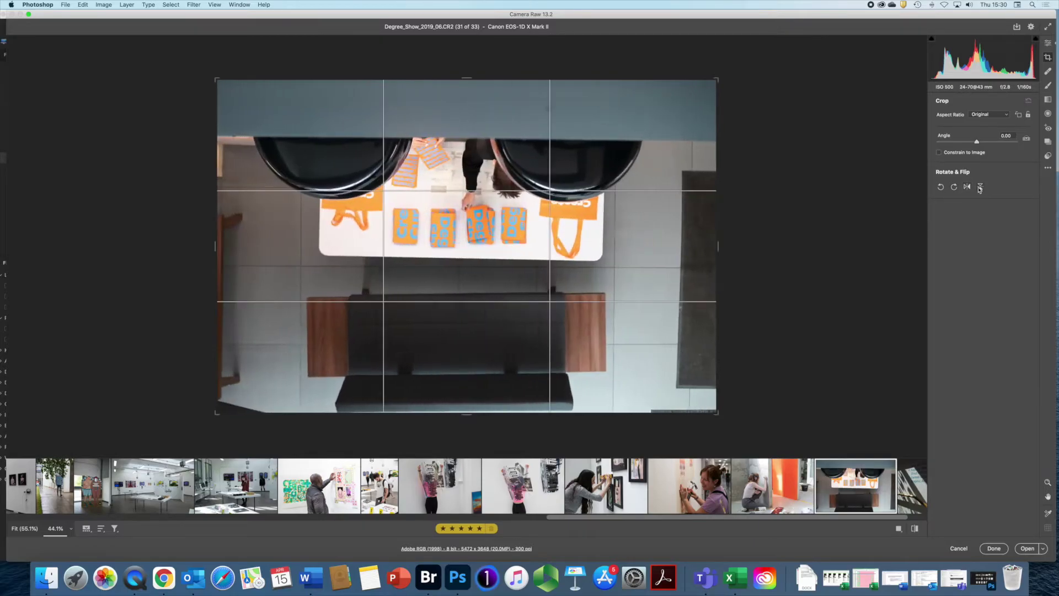
pyautogui.click(981, 188)
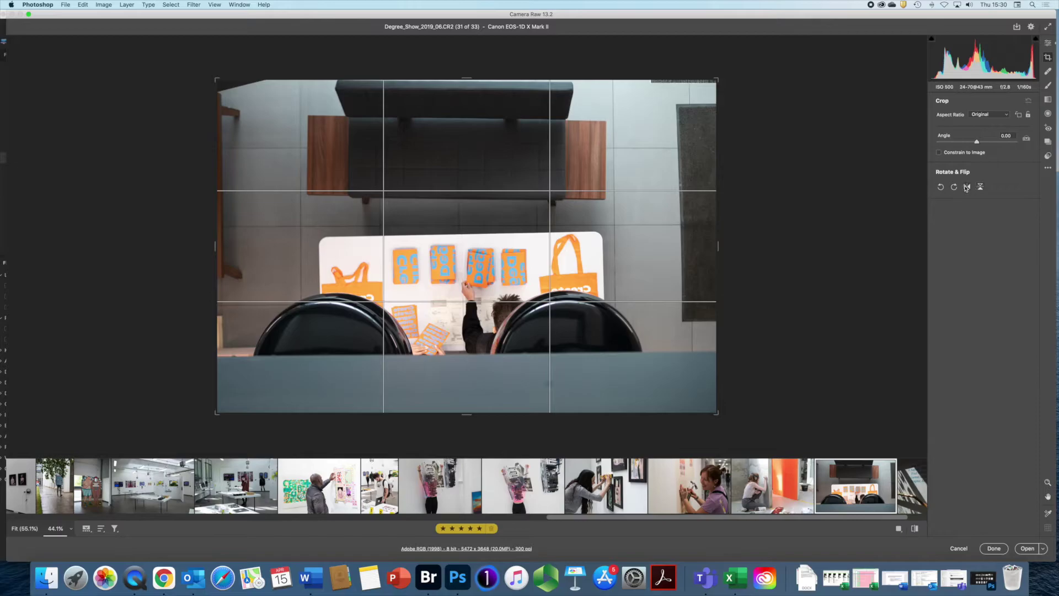
pyautogui.click(967, 187)
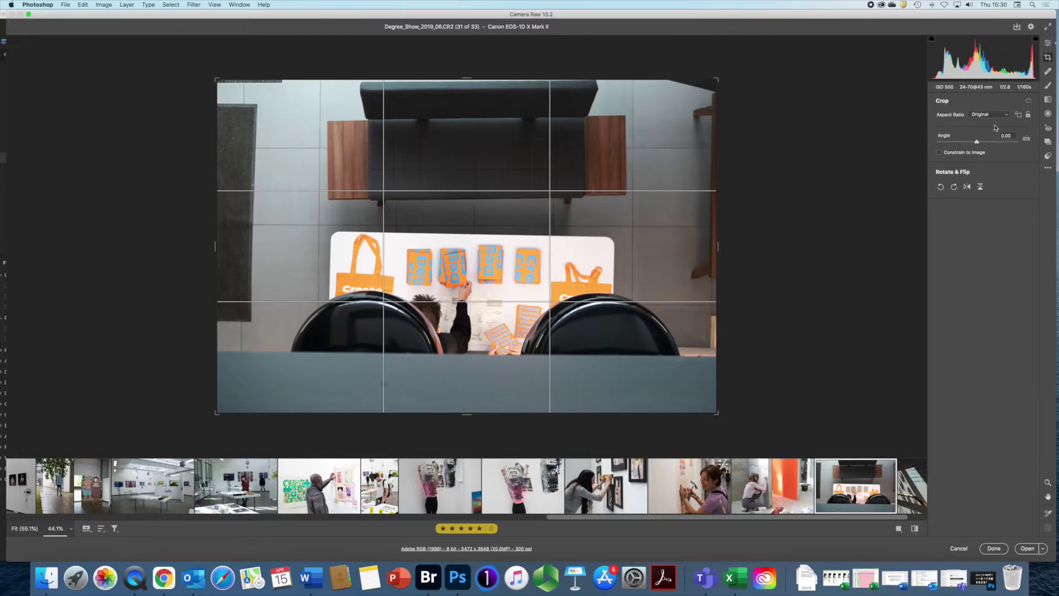
# Activate Spot Removal, check its type options while keeping Heal, and try healing the dark spot on the grey ledge
pyautogui.click(1048, 72)
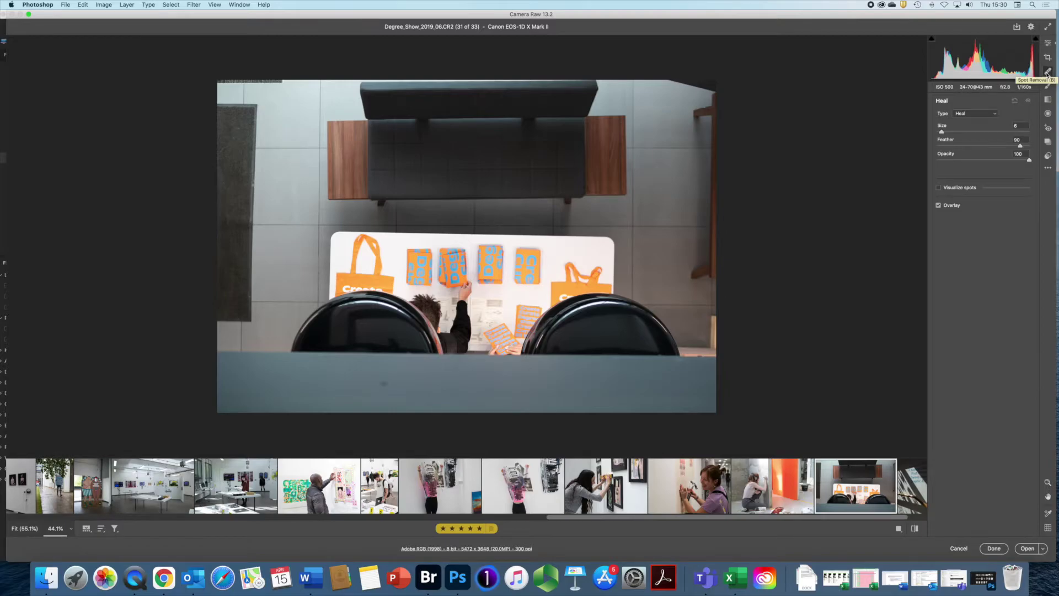
pyautogui.click(995, 114)
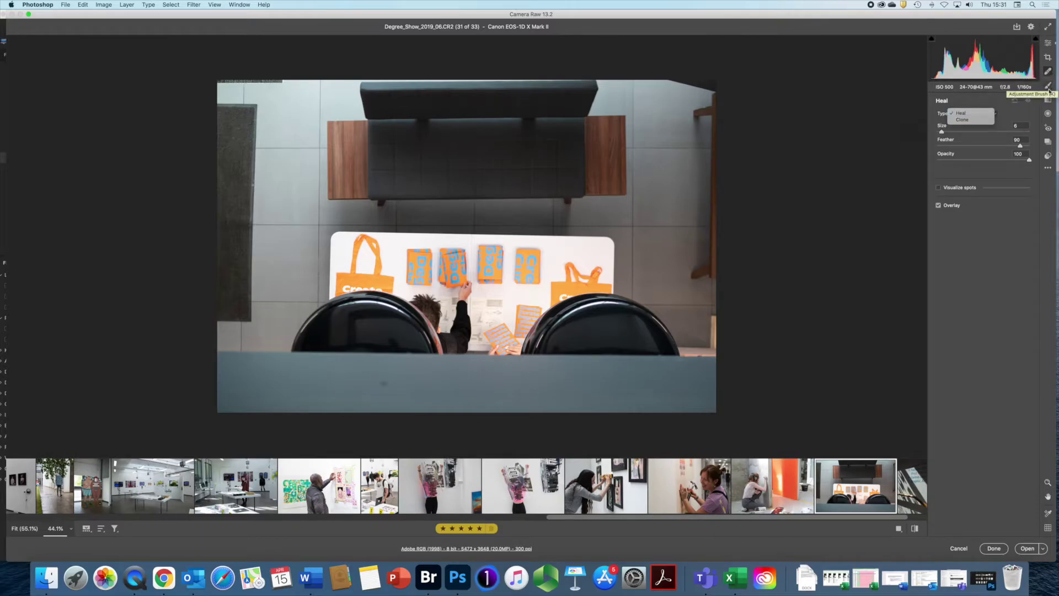
pyautogui.click(1049, 199)
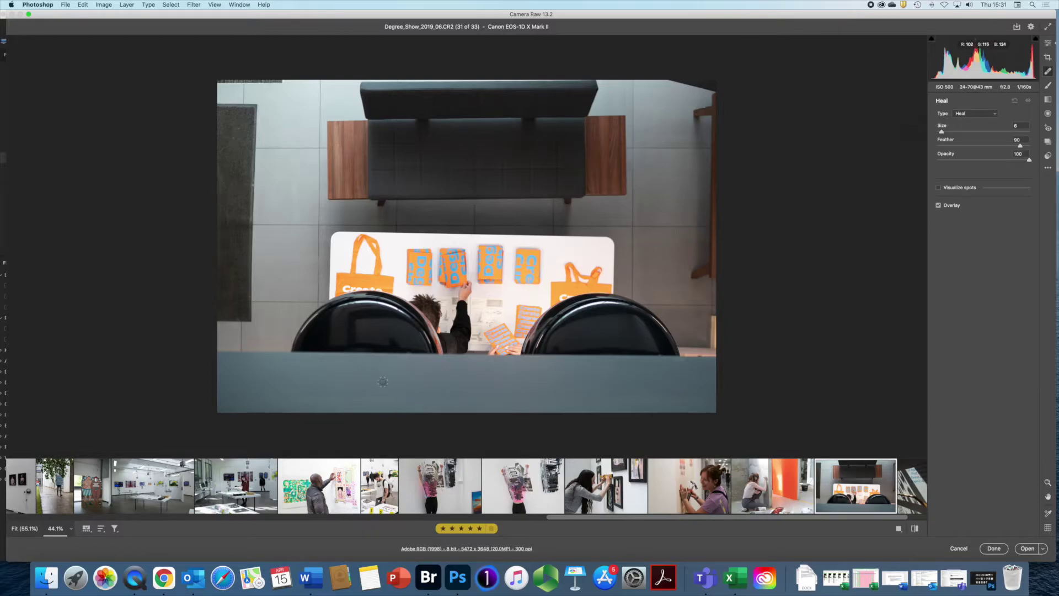
pyautogui.click(382, 382)
# Set the healing brush to size 21, feather 12 and opacity 100
pyautogui.moveTo(942, 132); pyautogui.dragTo(977, 131)
pyautogui.moveTo(1020, 146); pyautogui.dragTo(980, 146)
pyautogui.moveTo(980, 146); pyautogui.dragTo(949, 146)
pyautogui.moveTo(1030, 160)
pyautogui.mouseDown()
pyautogui.moveTo(922, 162)
pyautogui.moveTo(1034, 161)
pyautogui.mouseUp()
pyautogui.moveTo(976, 132); pyautogui.dragTo(957, 133)
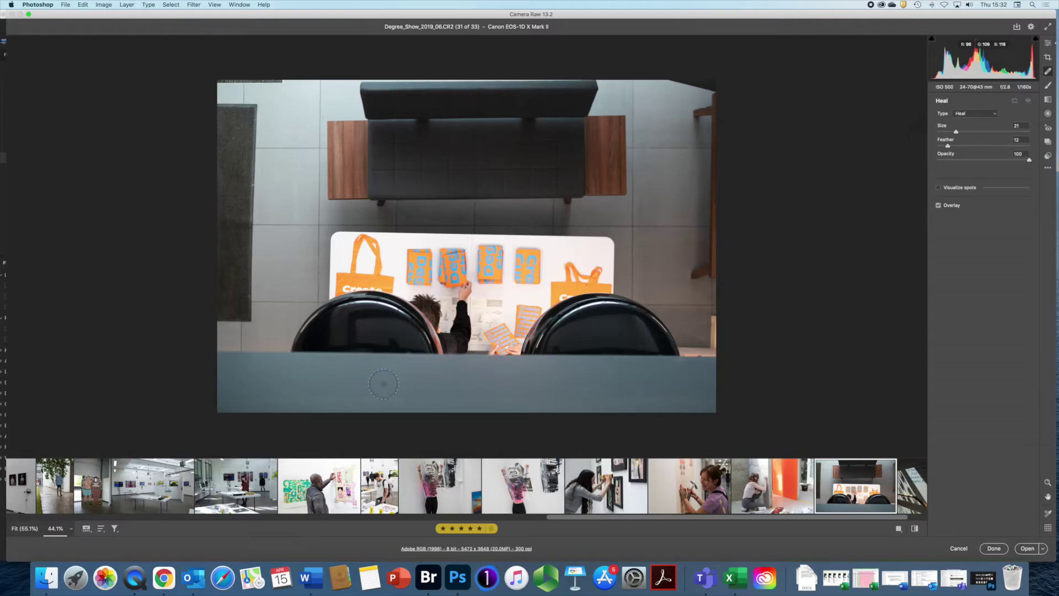
# Heal the dark spot on the grey ledge at size 14, trying several source positions before placing the source just beside the spot
pyautogui.press('[')
pyautogui.press('[')
pyautogui.click(383, 384)
pyautogui.press(']')
pyautogui.click(386, 387)
pyautogui.moveTo(359, 385)
pyautogui.mouseDown()
pyautogui.moveTo(269, 391)
pyautogui.moveTo(371, 402)
pyautogui.moveTo(466, 377)
pyautogui.moveTo(498, 387)
pyautogui.mouseUp()
pyautogui.moveTo(498, 389)
pyautogui.mouseDown()
pyautogui.moveTo(459, 342)
pyautogui.moveTo(468, 286)
pyautogui.mouseUp()
pyautogui.moveTo(473, 286)
pyautogui.mouseDown()
pyautogui.moveTo(422, 345)
pyautogui.moveTo(425, 383)
pyautogui.moveTo(414, 385)
pyautogui.mouseUp()
pyautogui.moveTo(414, 388); pyautogui.dragTo(409, 389)
# Heal three more spots along the grey ledge, using brush size 12 near its left end and repositioning that spot's source
pyautogui.click(497, 388)
pyautogui.click(558, 390)
pyautogui.press('[')
pyautogui.click(293, 368)
pyautogui.moveTo(278, 373); pyautogui.dragTo(273, 384)
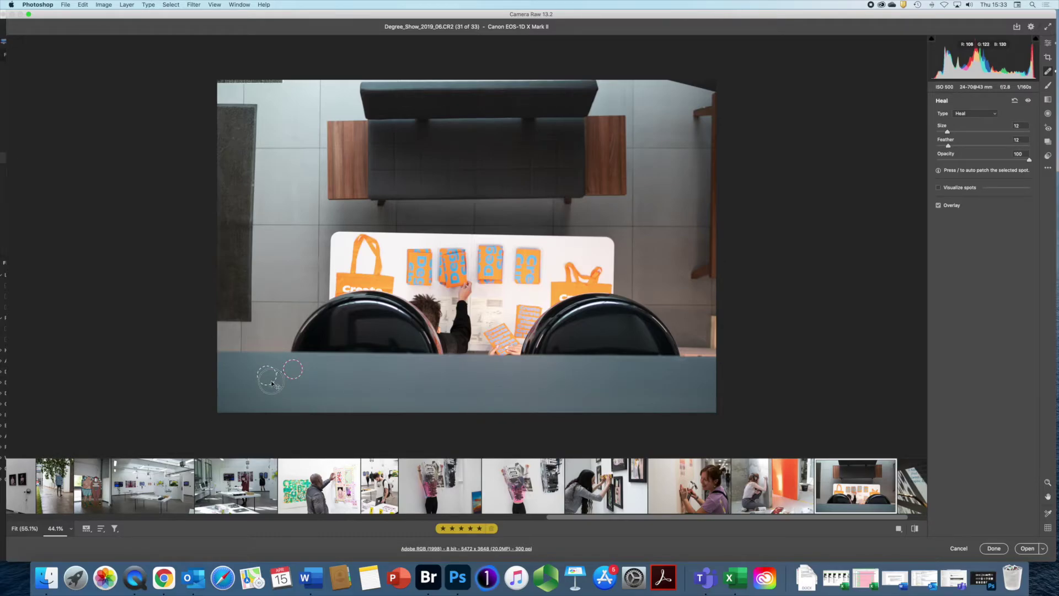
# Reselect the first healed spot on the ledge, and hide and restore the spot overlay to compare the result
pyautogui.click(389, 390)
pyautogui.click(938, 206)
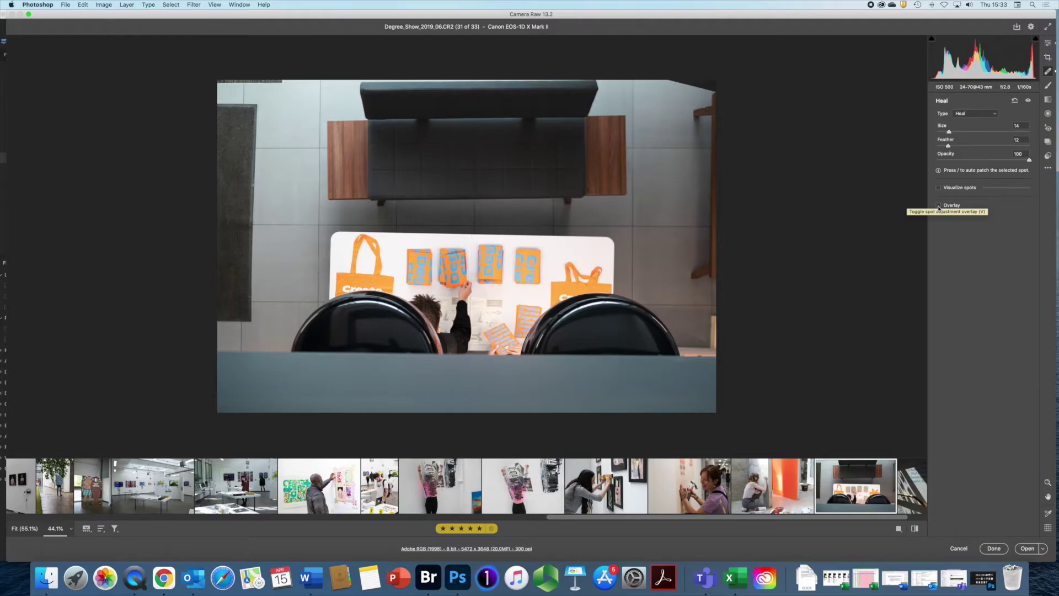
pyautogui.click(938, 206)
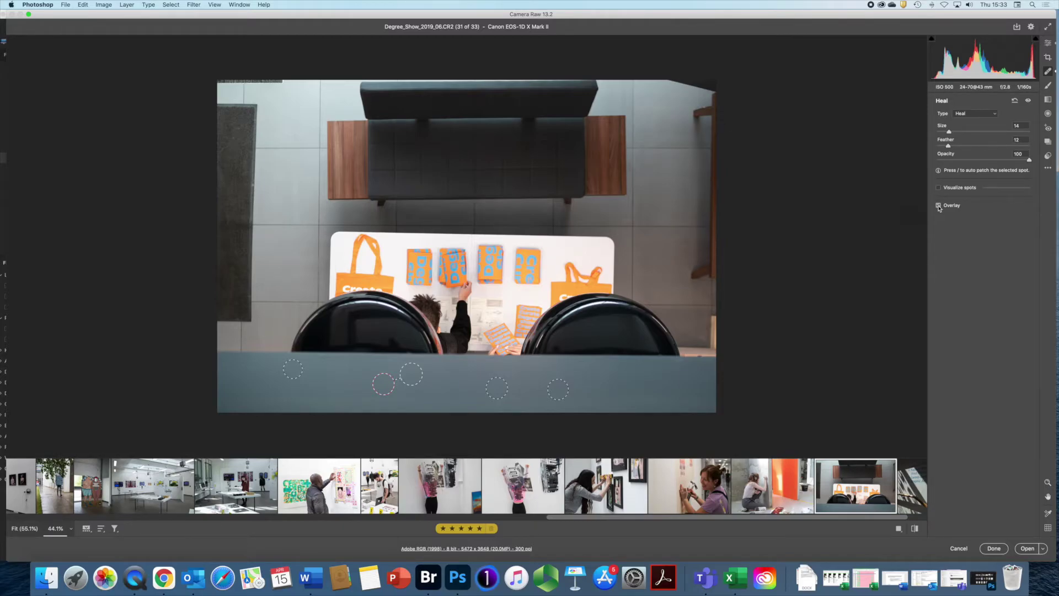
# Heal the small spots on the floor and bench at size 4 with Visualize spots on, and turn off that view and the overlay
pyautogui.click(939, 187)
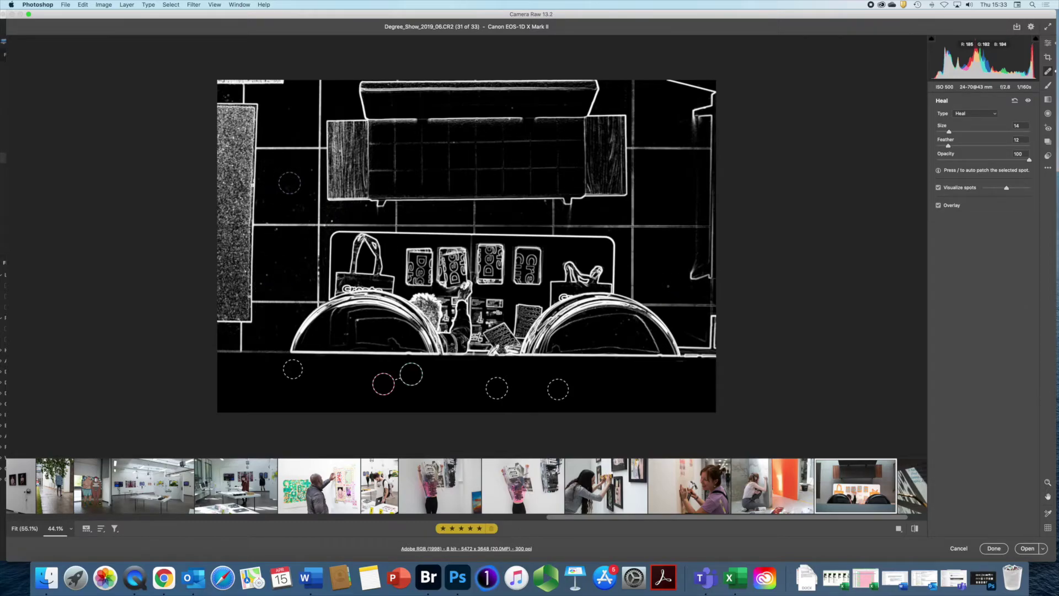
pyautogui.click(795, 250)
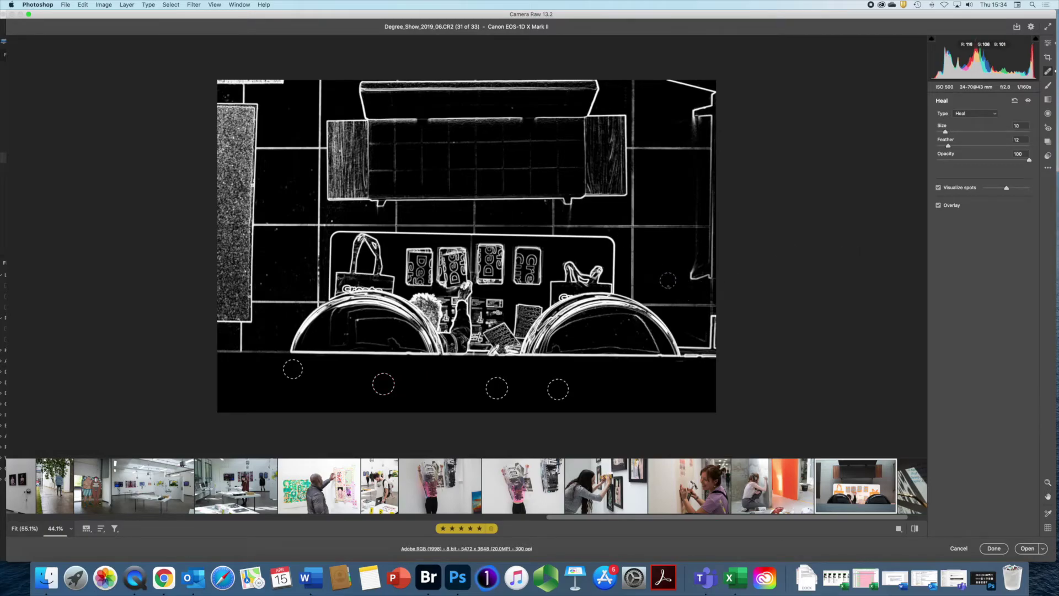
pyautogui.press('[')
pyautogui.press('[')
pyautogui.press('[')
pyautogui.click(669, 286)
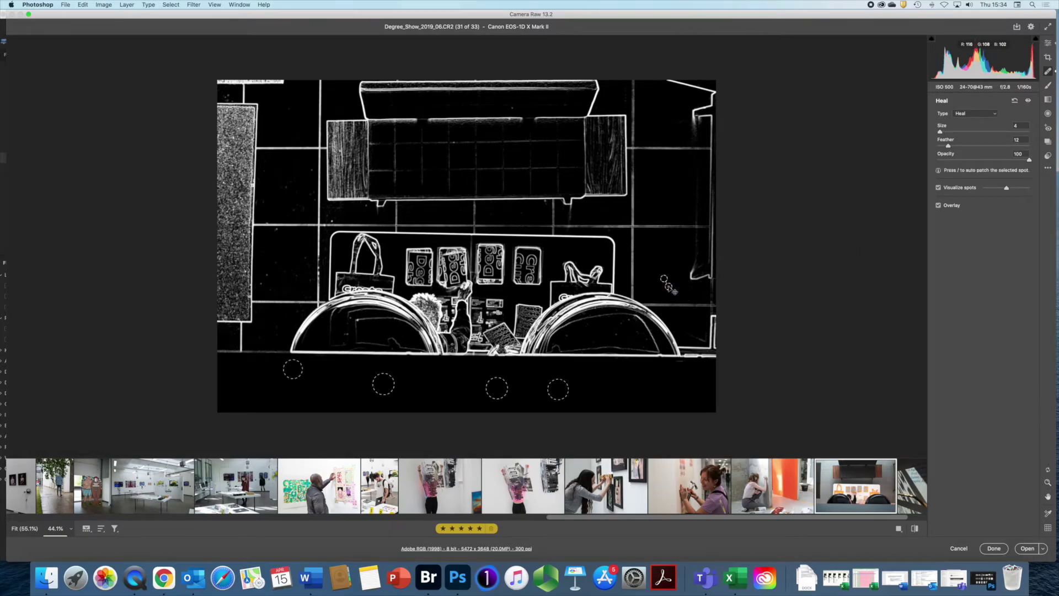
pyautogui.click(266, 275)
pyautogui.click(311, 170)
pyautogui.click(512, 107)
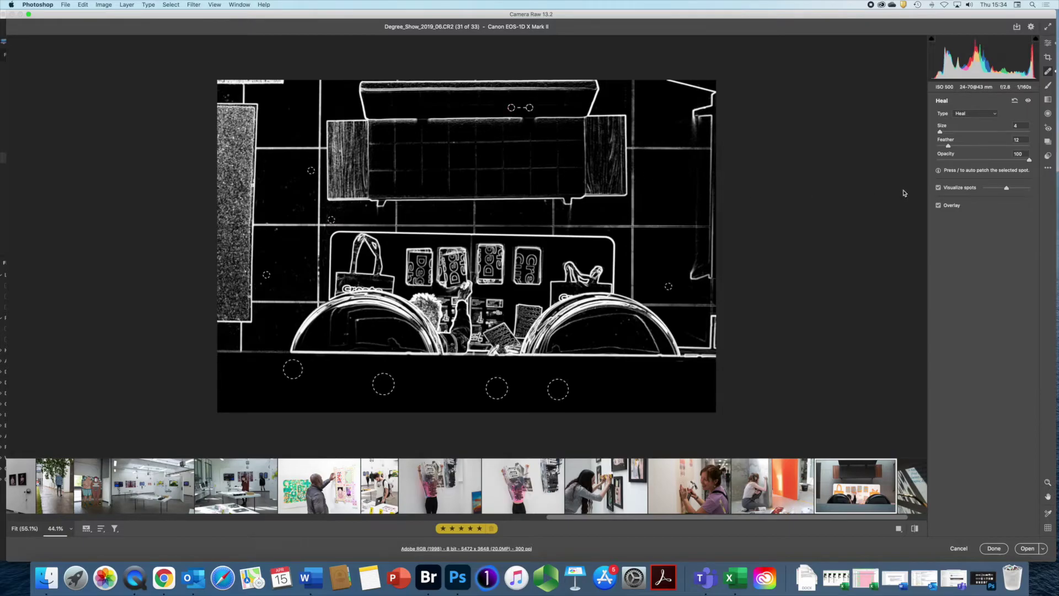
pyautogui.click(939, 188)
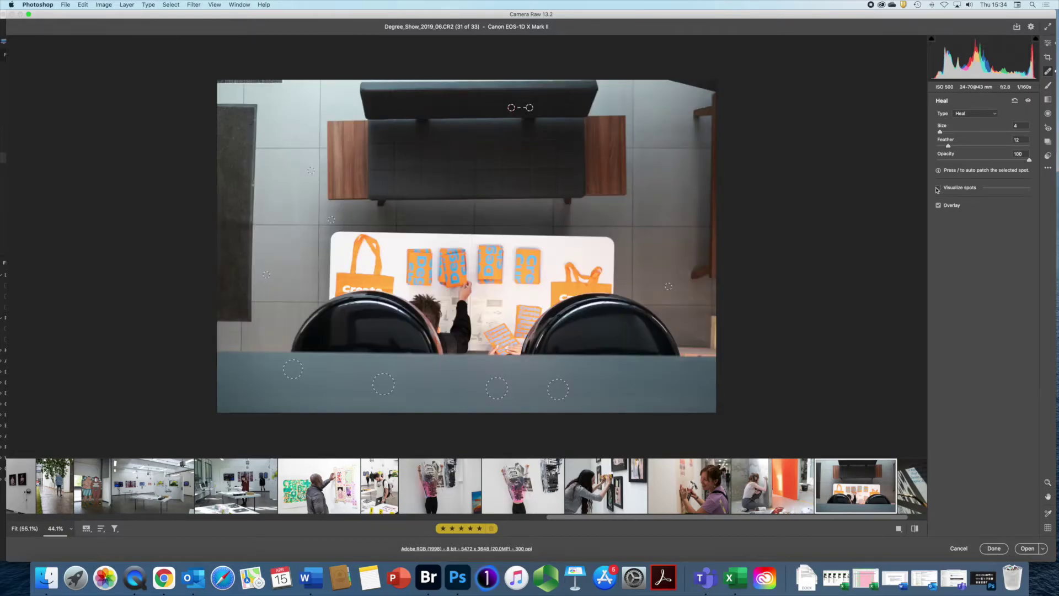
pyautogui.click(939, 206)
# Open Degree_Show_2019_05.CR2 in the Edit settings and set its Basic Exposure to -1.20 and Shadows to +31
pyautogui.hscroll(-3, 341, 491)
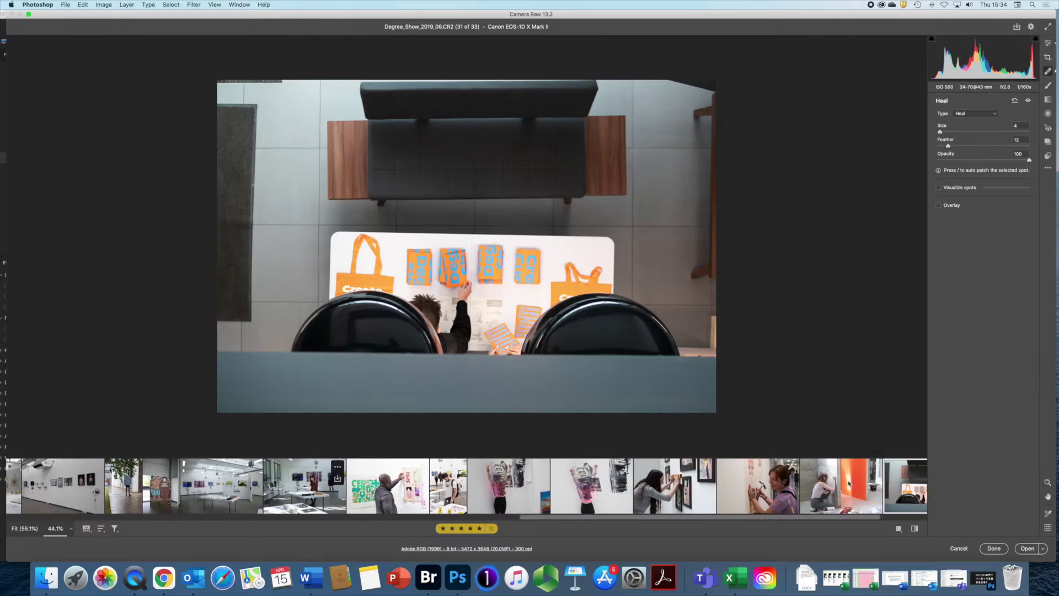
pyautogui.click(865, 486)
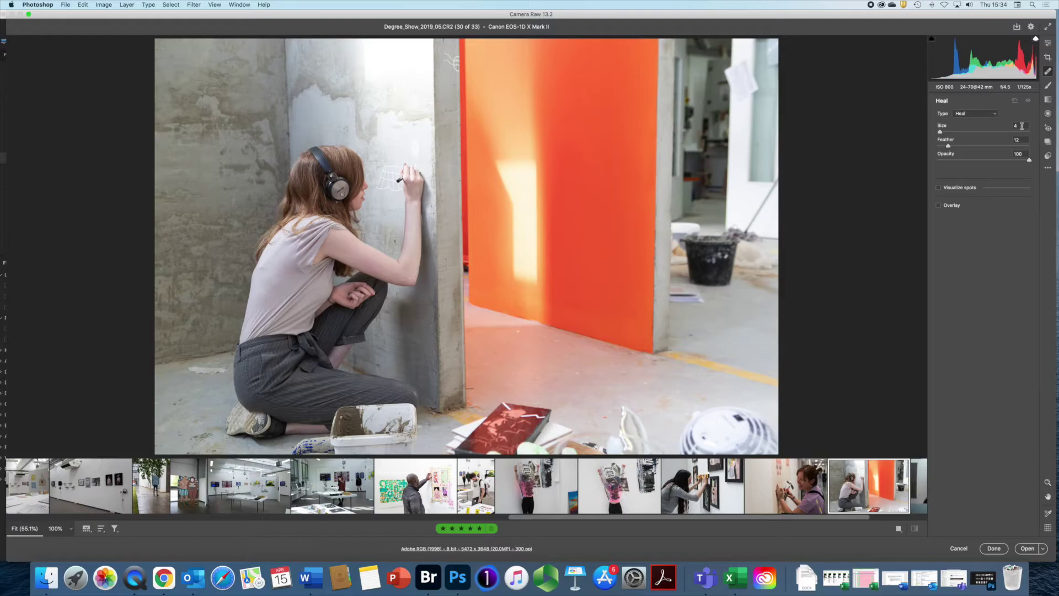
pyautogui.click(1048, 43)
pyautogui.click(950, 133)
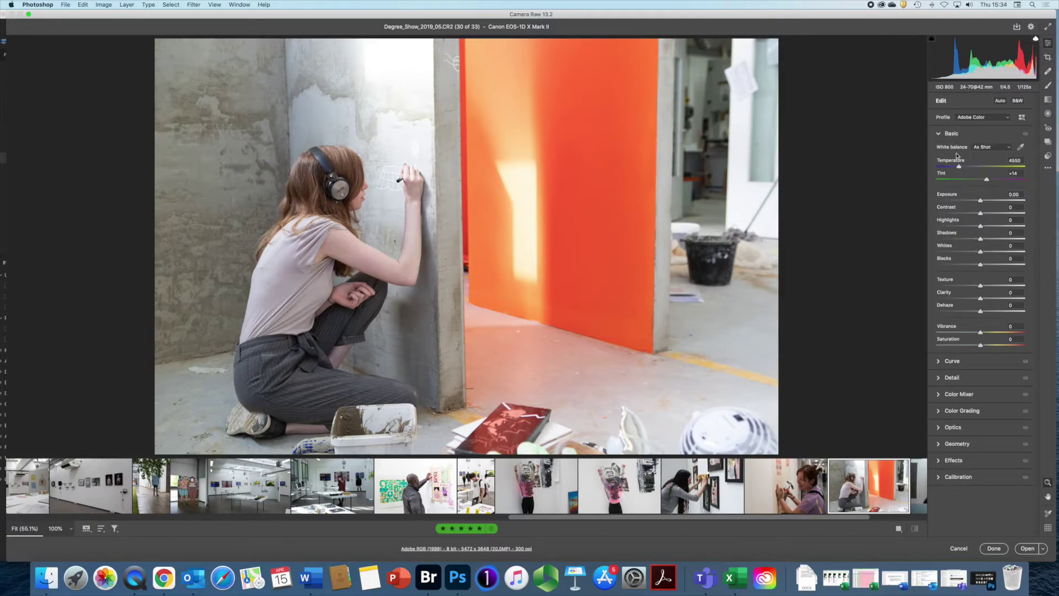
pyautogui.moveTo(981, 202); pyautogui.dragTo(970, 202)
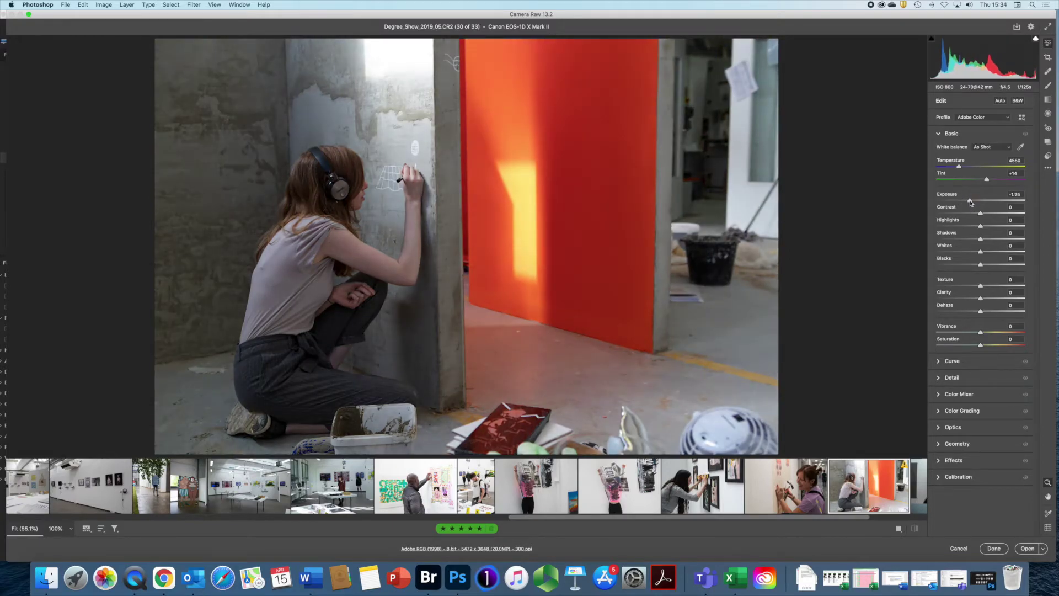
pyautogui.click(992, 240)
pyautogui.moveTo(993, 240); pyautogui.dragTo(995, 240)
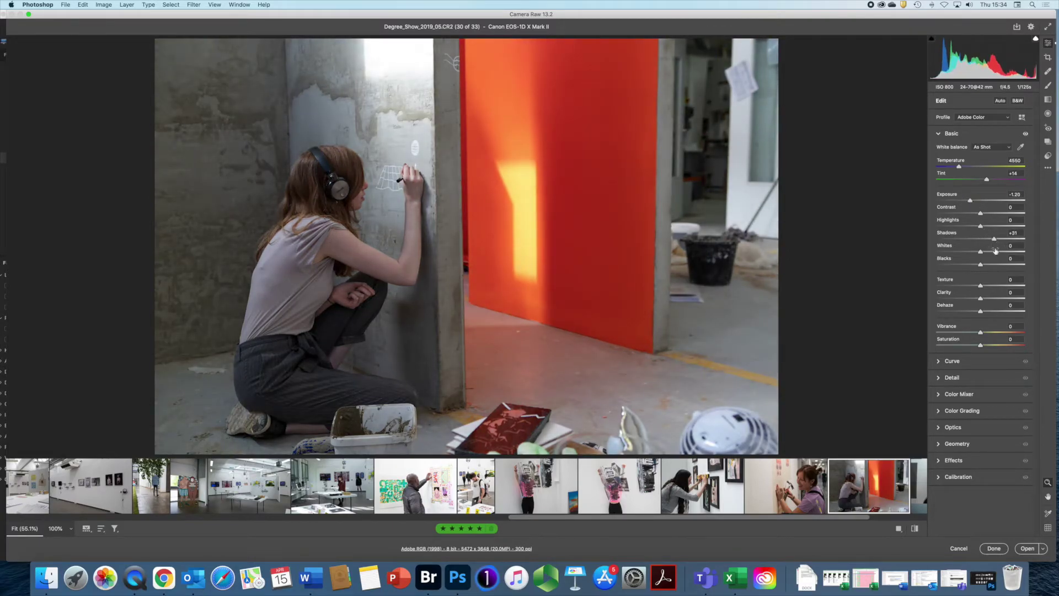
# Raise the photo's Texture, Exposure and Contrast slightly, and collapse the Basic settings
pyautogui.moveTo(981, 285); pyautogui.dragTo(986, 285)
pyautogui.moveTo(971, 202); pyautogui.dragTo(990, 215)
pyautogui.click(939, 135)
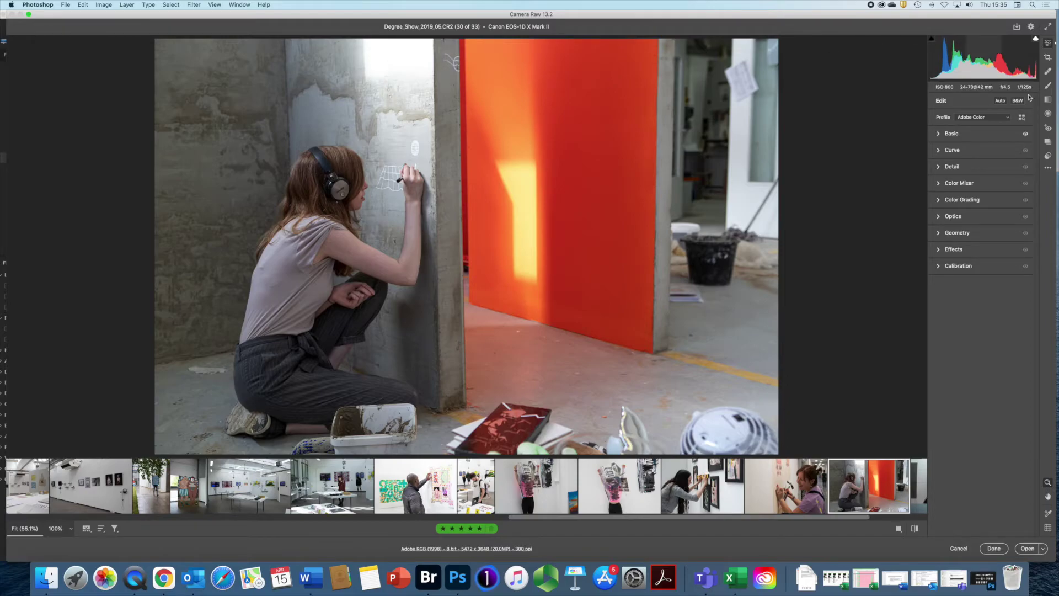
# Activate the Adjustment Brush, set its size to 18, and paint over the sunlit part of the orange panel
pyautogui.click(1049, 86)
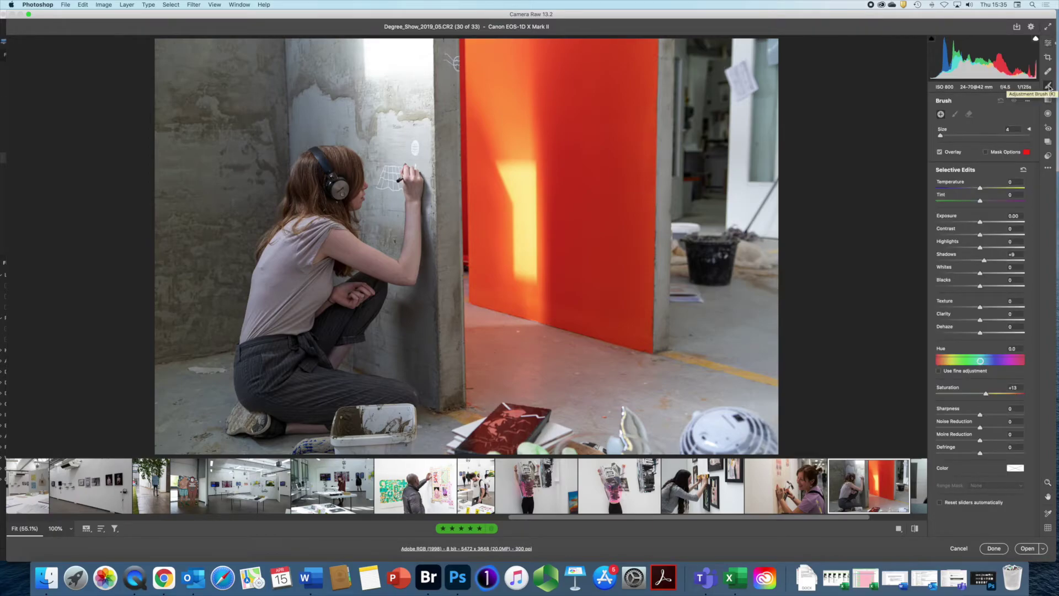
pyautogui.moveTo(941, 135); pyautogui.dragTo(958, 135)
pyautogui.moveTo(957, 136); pyautogui.dragTo(949, 135)
pyautogui.moveTo(950, 136); pyautogui.dragTo(953, 136)
pyautogui.moveTo(488, 307)
pyautogui.mouseDown()
pyautogui.moveTo(496, 231)
pyautogui.moveTo(498, 261)
pyautogui.moveTo(515, 241)
pyautogui.moveTo(514, 279)
pyautogui.mouseUp()
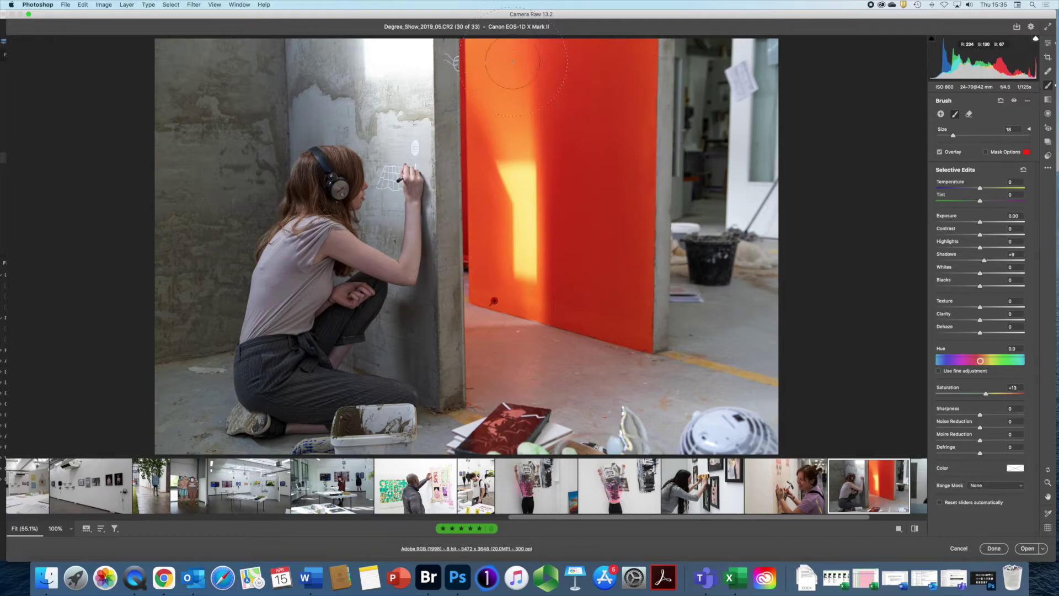
# Show the brush mask overlay and change its colour from red to green
pyautogui.click(986, 152)
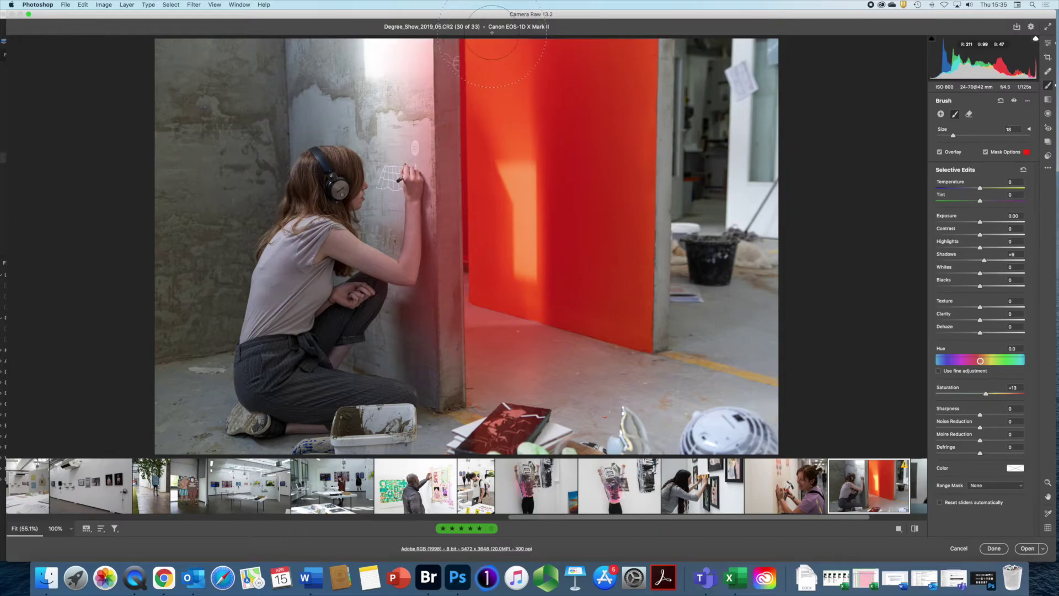
pyautogui.click(1027, 152)
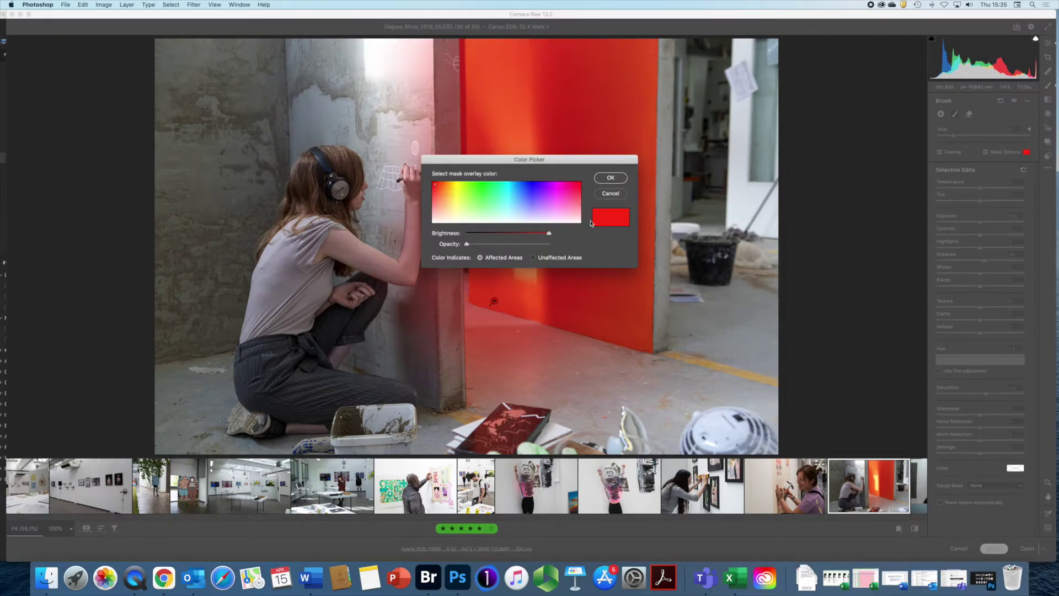
pyautogui.click(481, 190)
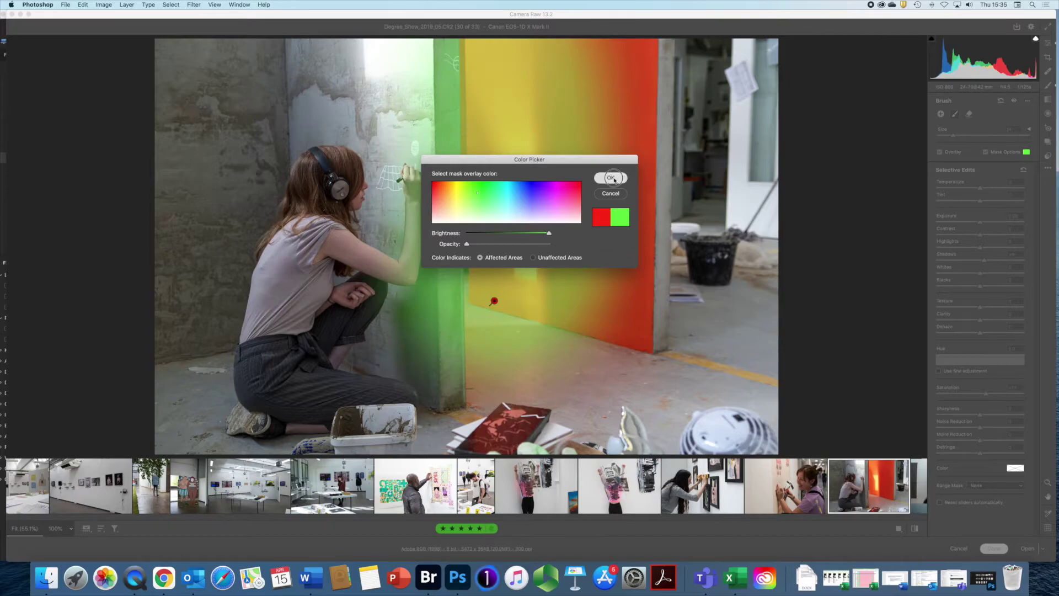
pyautogui.click(611, 178)
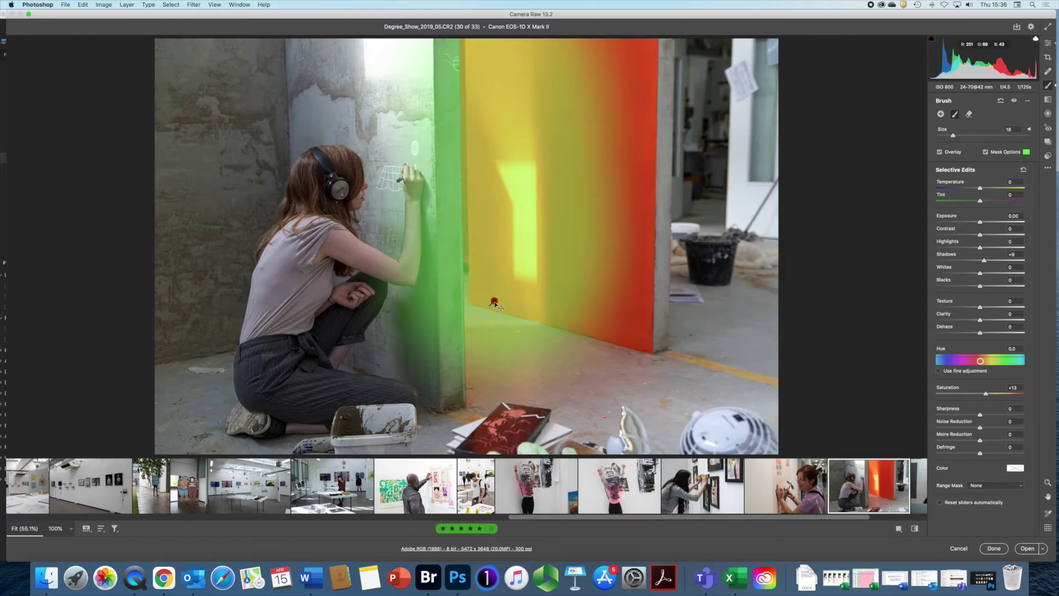
# Delete the painted adjustment and set the brush to size 13, feather 36, flow 36 and density 73
pyautogui.press('Delete')
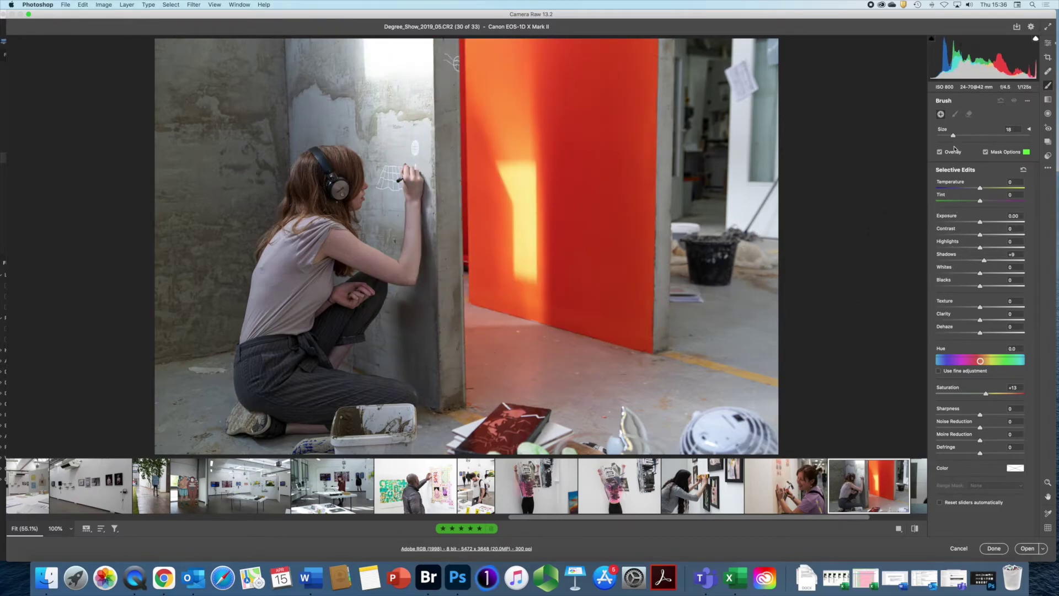
pyautogui.moveTo(953, 135); pyautogui.dragTo(949, 138)
pyautogui.click(1029, 130)
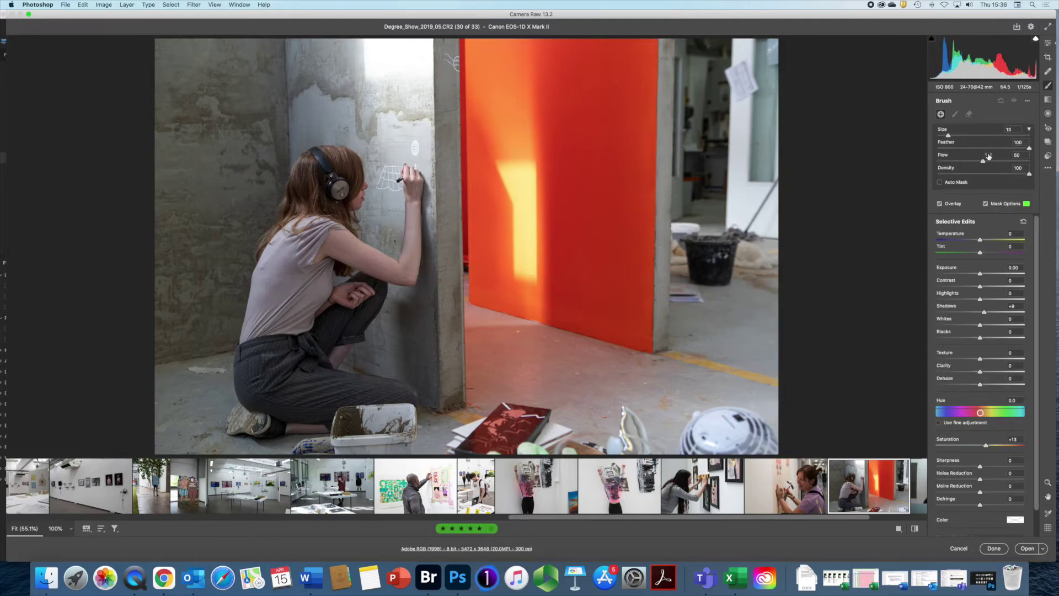
pyautogui.moveTo(1029, 149)
pyautogui.mouseDown()
pyautogui.moveTo(988, 150)
pyautogui.moveTo(1027, 174)
pyautogui.moveTo(1004, 175)
pyautogui.mouseUp()
pyautogui.moveTo(983, 161)
pyautogui.mouseDown()
pyautogui.moveTo(970, 161)
pyautogui.moveTo(980, 148)
pyautogui.moveTo(970, 149)
pyautogui.mouseUp()
# Paint a new adjustment over the sunlit orange panel and the bright top of the concrete wall, and hide the mask overlay
pyautogui.moveTo(507, 281)
pyautogui.mouseDown()
pyautogui.moveTo(490, 300)
pyautogui.moveTo(507, 294)
pyautogui.moveTo(495, 185)
pyautogui.moveTo(501, 45)
pyautogui.moveTo(500, 300)
pyautogui.mouseUp()
pyautogui.click(389, 55)
pyautogui.moveTo(389, 55)
pyautogui.mouseDown()
pyautogui.moveTo(408, 72)
pyautogui.moveTo(387, 83)
pyautogui.moveTo(403, 61)
pyautogui.mouseUp()
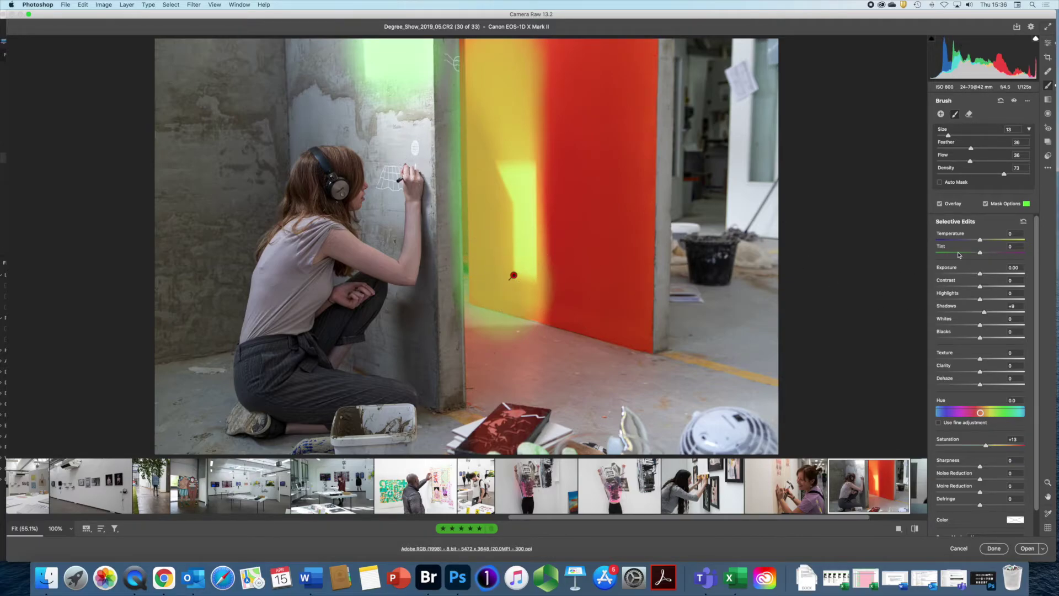
pyautogui.click(986, 204)
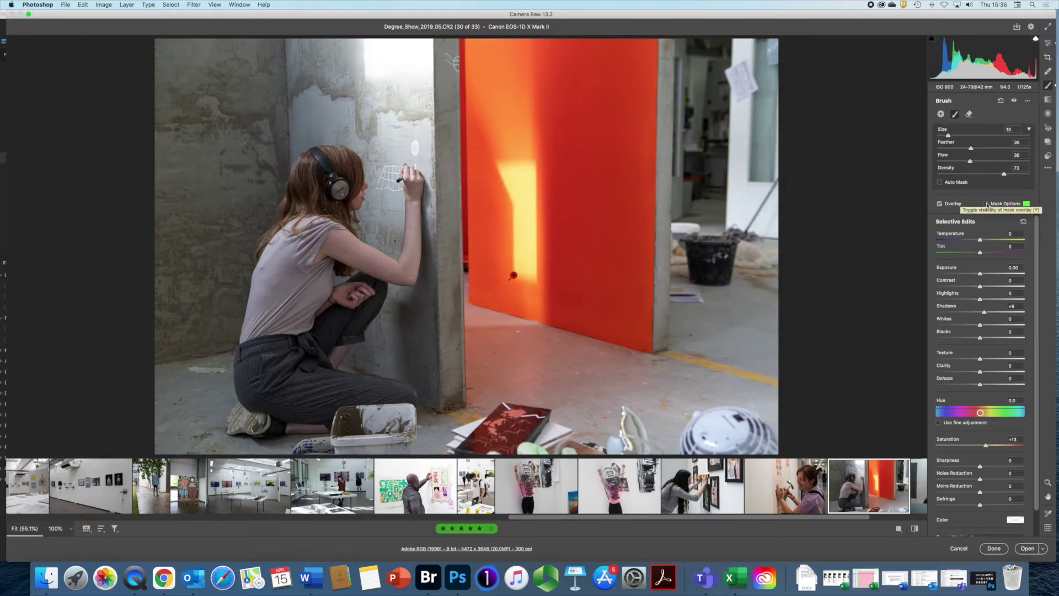
# Set the painted areas to Exposure -1.50, Highlights -66, Shadows +3, Whites -37 and Texture +25
pyautogui.moveTo(981, 276)
pyautogui.mouseDown()
pyautogui.moveTo(922, 278)
pyautogui.moveTo(973, 276)
pyautogui.mouseUp()
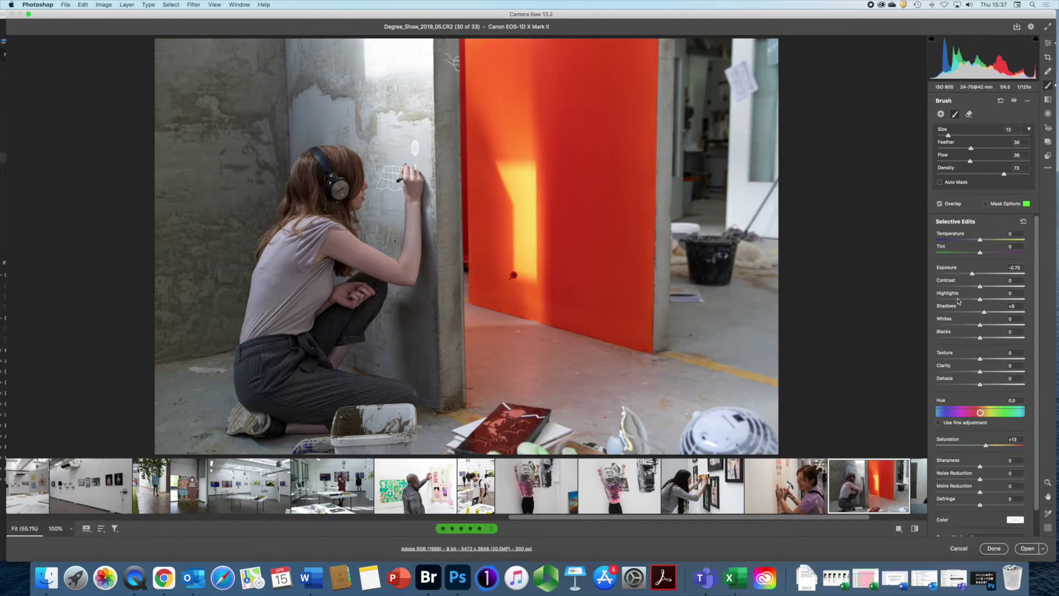
pyautogui.moveTo(959, 301)
pyautogui.mouseDown()
pyautogui.moveTo(982, 313)
pyautogui.moveTo(964, 327)
pyautogui.mouseUp()
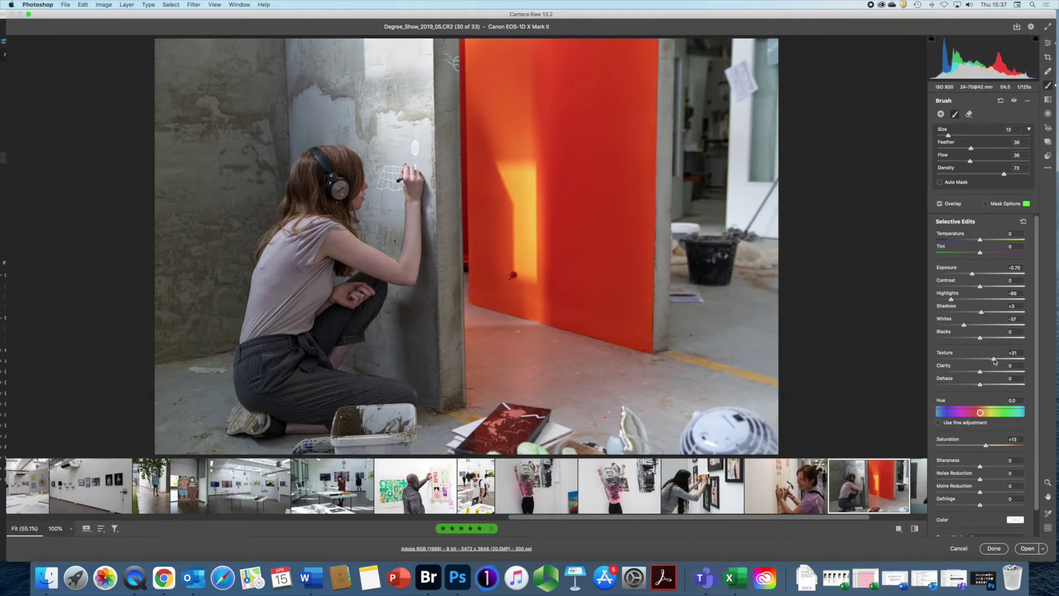
pyautogui.moveTo(981, 359); pyautogui.dragTo(992, 359)
pyautogui.moveTo(972, 273); pyautogui.dragTo(964, 274)
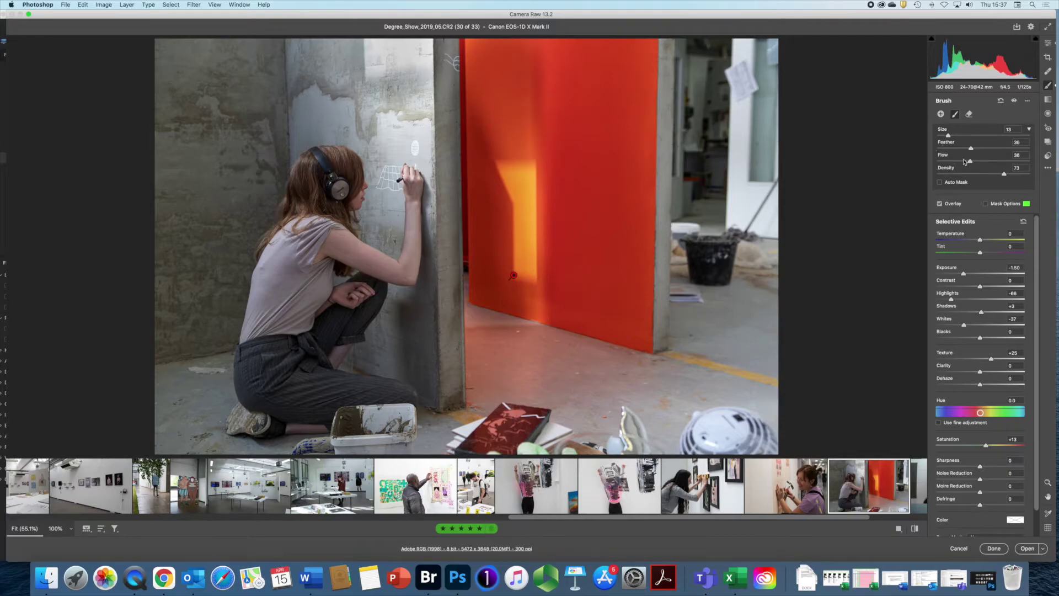
# Erase parts of the adjustment around the orange panel's edges and sunlit patch, using an eraser of size 7, feather 51 and flow 23
pyautogui.click(970, 114)
pyautogui.click(968, 148)
pyautogui.moveTo(943, 136); pyautogui.dragTo(985, 148)
pyautogui.click(958, 161)
pyautogui.moveTo(500, 319)
pyautogui.mouseDown()
pyautogui.moveTo(474, 300)
pyautogui.moveTo(474, 233)
pyautogui.mouseUp()
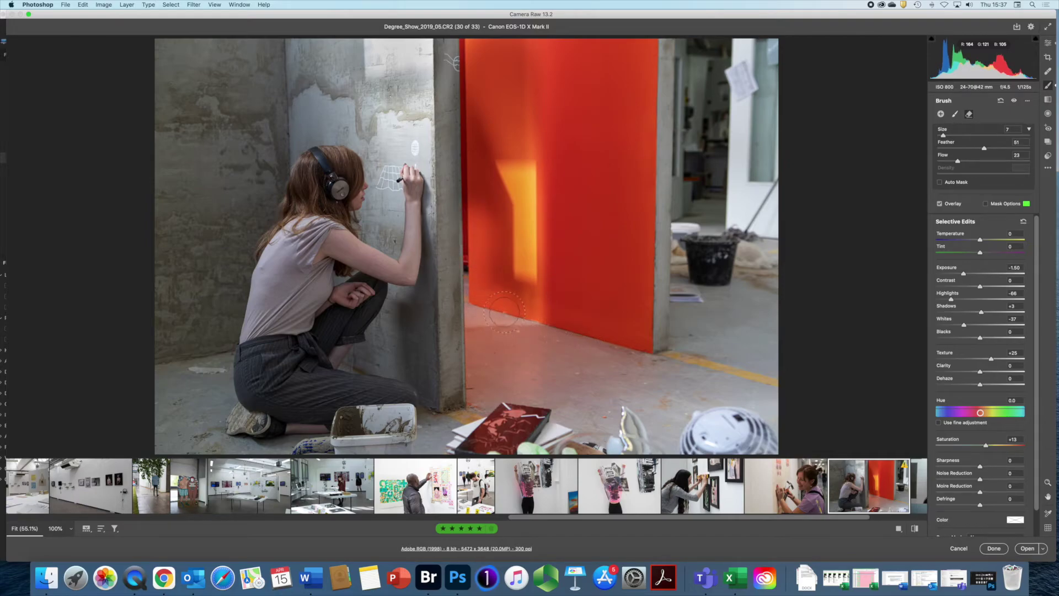
pyautogui.moveTo(505, 284)
pyautogui.mouseDown()
pyautogui.moveTo(462, 139)
pyautogui.moveTo(458, 53)
pyautogui.mouseUp()
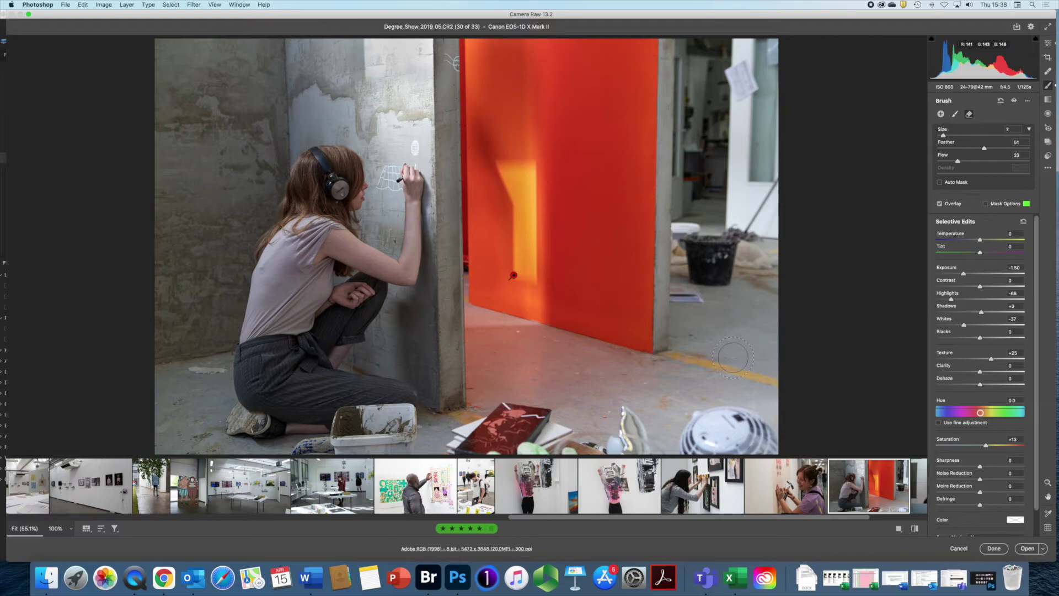
pyautogui.moveTo(483, 148)
pyautogui.mouseDown()
pyautogui.moveTo(481, 126)
pyautogui.moveTo(490, 145)
pyautogui.moveTo(518, 143)
pyautogui.mouseUp()
# Switch to photo _A9I2269.CR2 and add a horizontal graduated filter from its left edge to just past the blue sign
pyautogui.scroll(-2, 1038, 353)
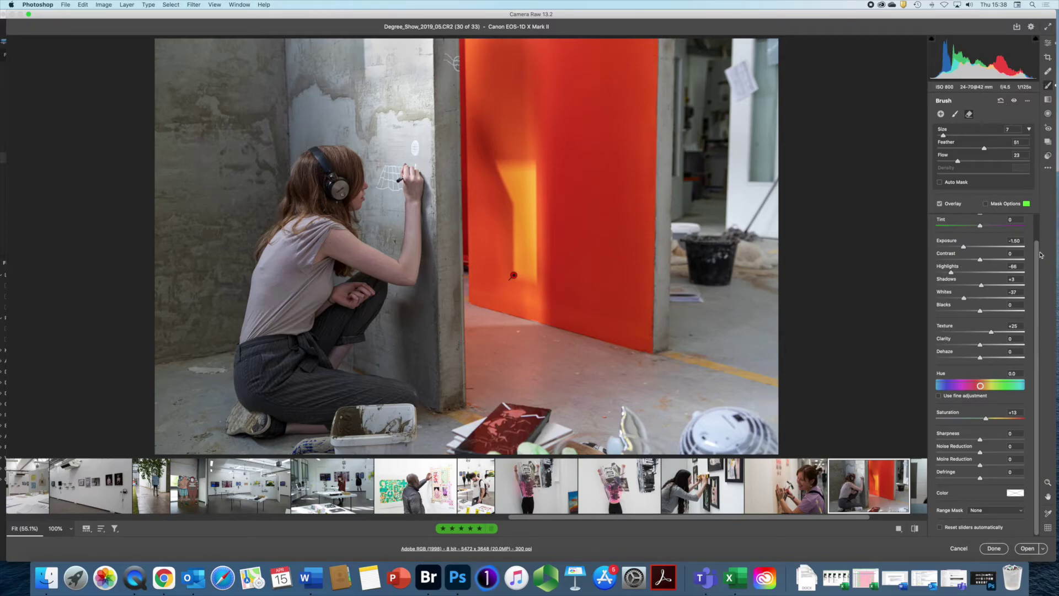
pyautogui.click(155, 494)
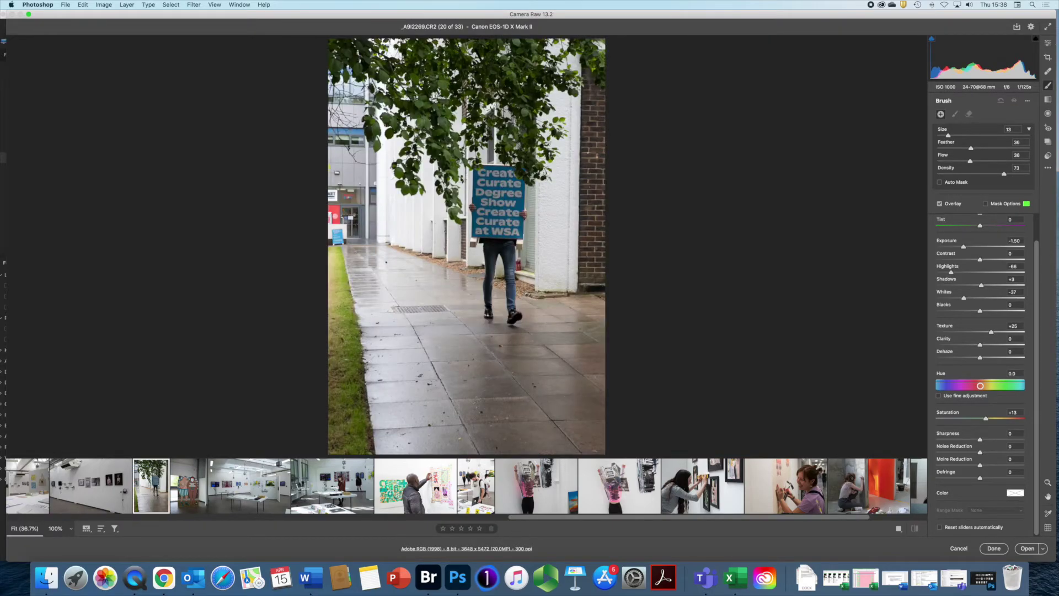
pyautogui.click(1048, 101)
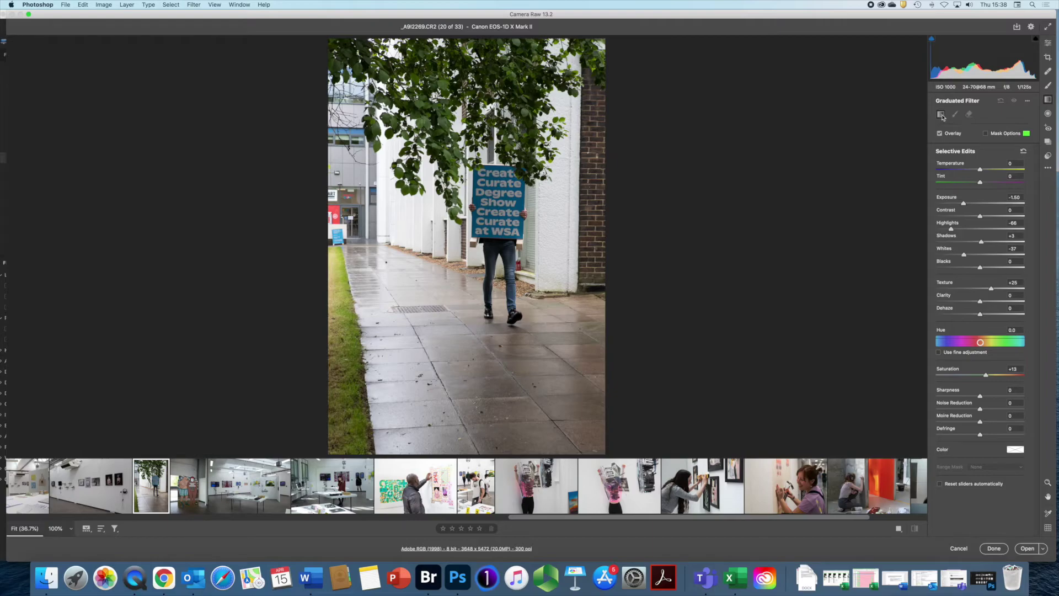
pyautogui.rightClick(320, 213)
pyautogui.click(369, 216)
pyautogui.moveTo(326, 192); pyautogui.dragTo(534, 191)
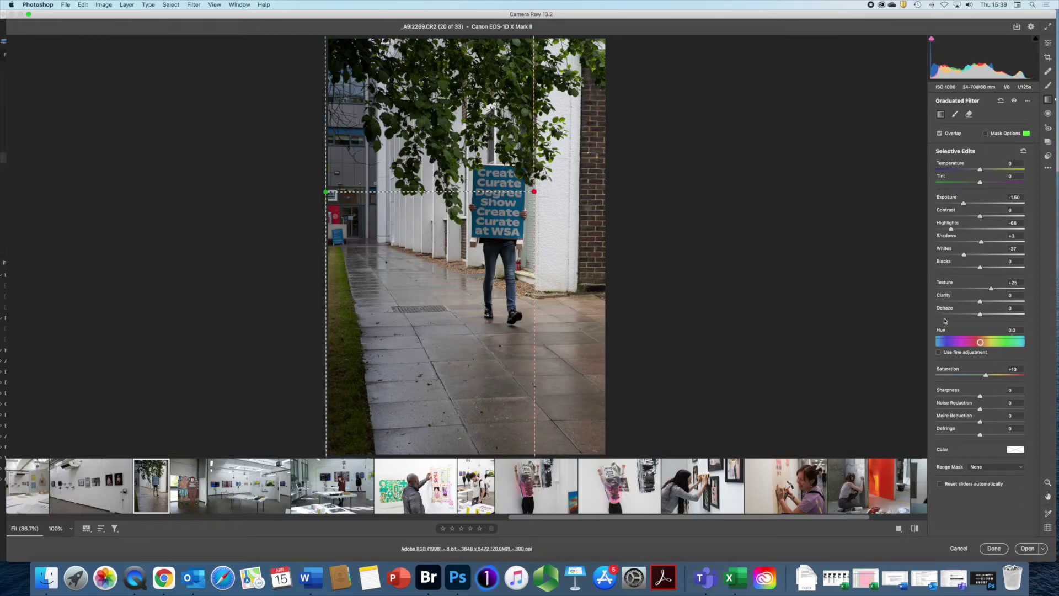
# Set the graduated filter to Exposure -1.45, Contrast +20, Highlights -34, Texture +19 and Saturation +26
pyautogui.moveTo(965, 204); pyautogui.dragTo(989, 218)
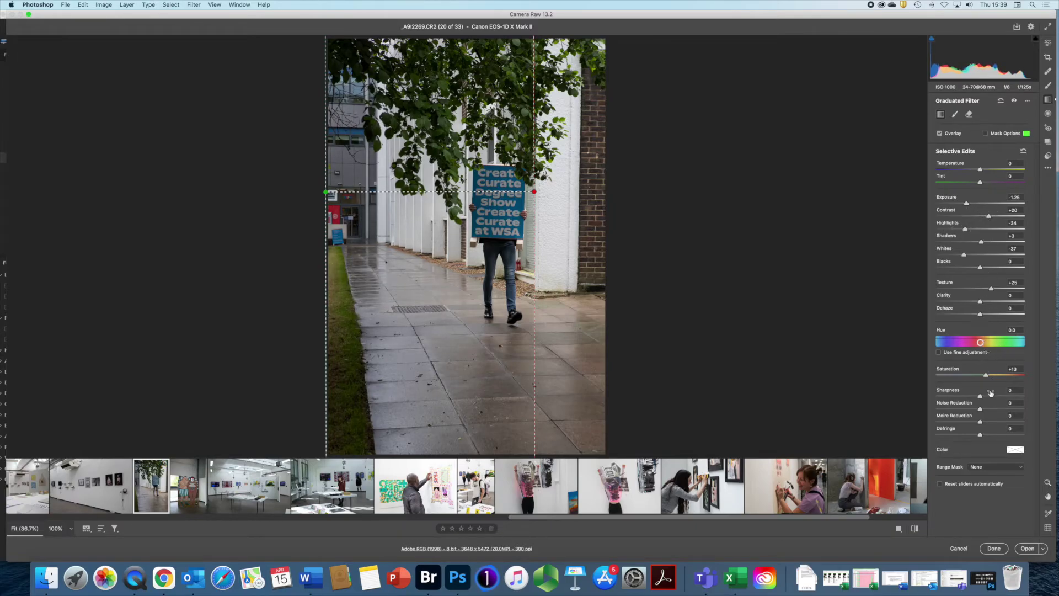
pyautogui.moveTo(986, 377); pyautogui.dragTo(992, 375)
pyautogui.moveTo(969, 206); pyautogui.dragTo(966, 207)
pyautogui.moveTo(991, 288); pyautogui.dragTo(987, 288)
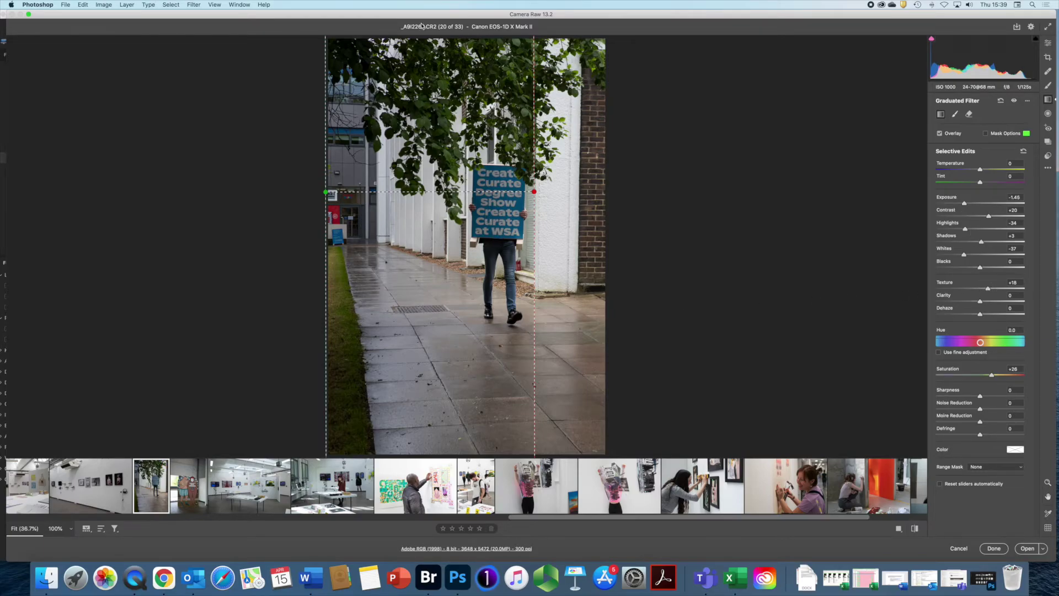
# Add a vertical graduated filter from the photo's top edge to just above the blue sign, with Exposure -0.65 and Shadows +34, and hide the overlay
pyautogui.moveTo(440, 37); pyautogui.dragTo(440, 161)
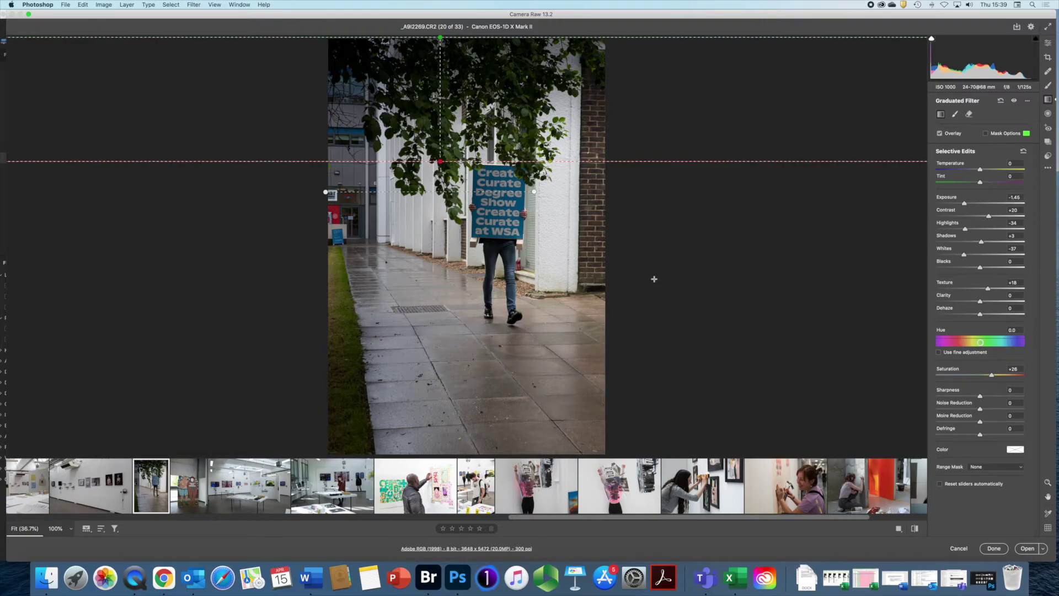
pyautogui.press('super+z')
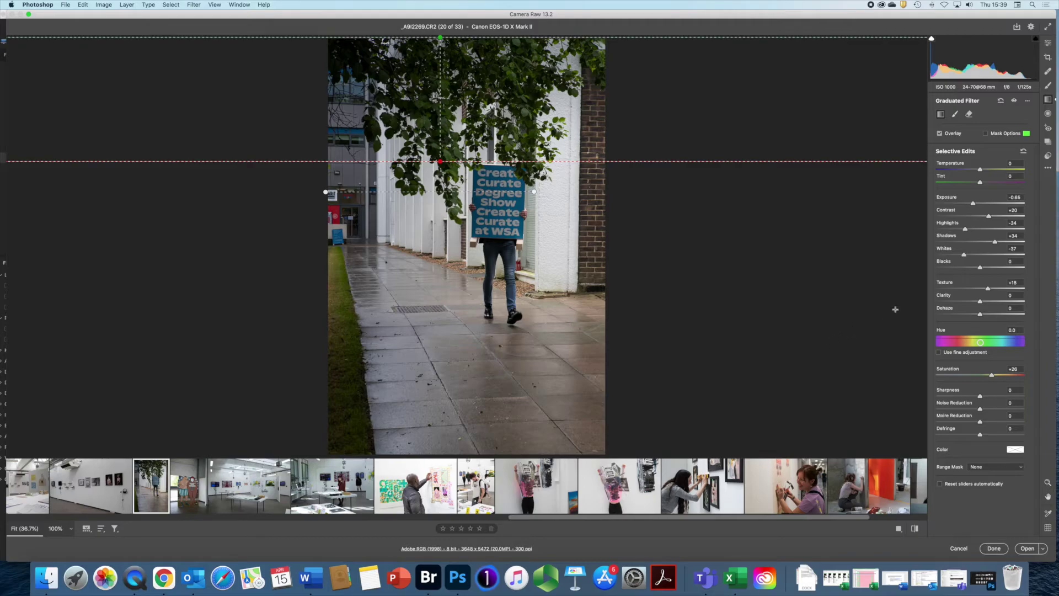
pyautogui.click(940, 134)
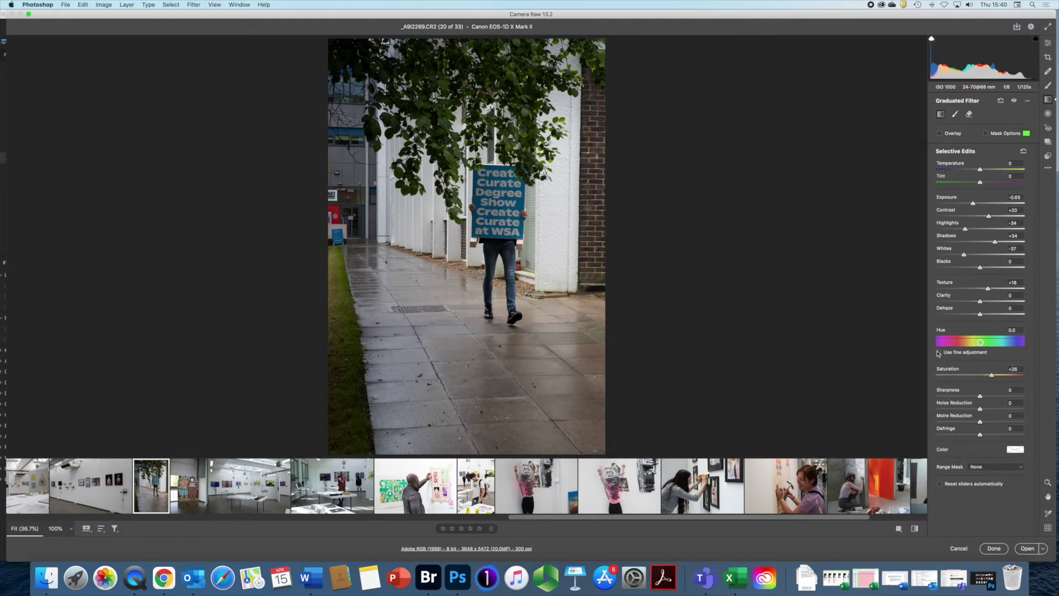
# Draw a tall radial filter with Feather 45 centred on the person holding the blue sign
pyautogui.click(1048, 115)
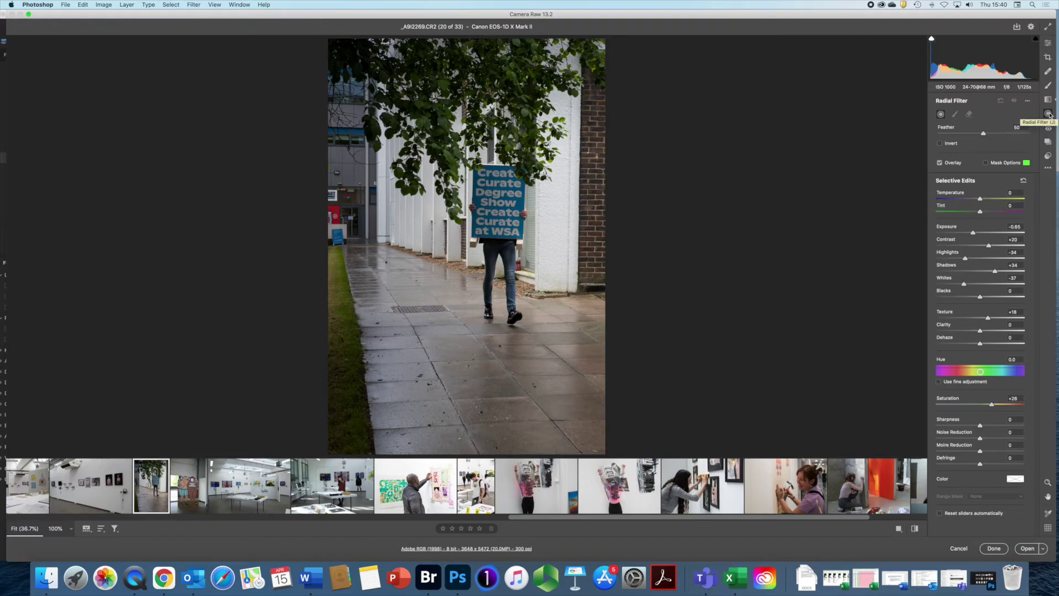
pyautogui.moveTo(983, 133)
pyautogui.mouseDown()
pyautogui.moveTo(963, 137)
pyautogui.moveTo(979, 134)
pyautogui.mouseUp()
pyautogui.moveTo(418, 168); pyautogui.dragTo(498, 270)
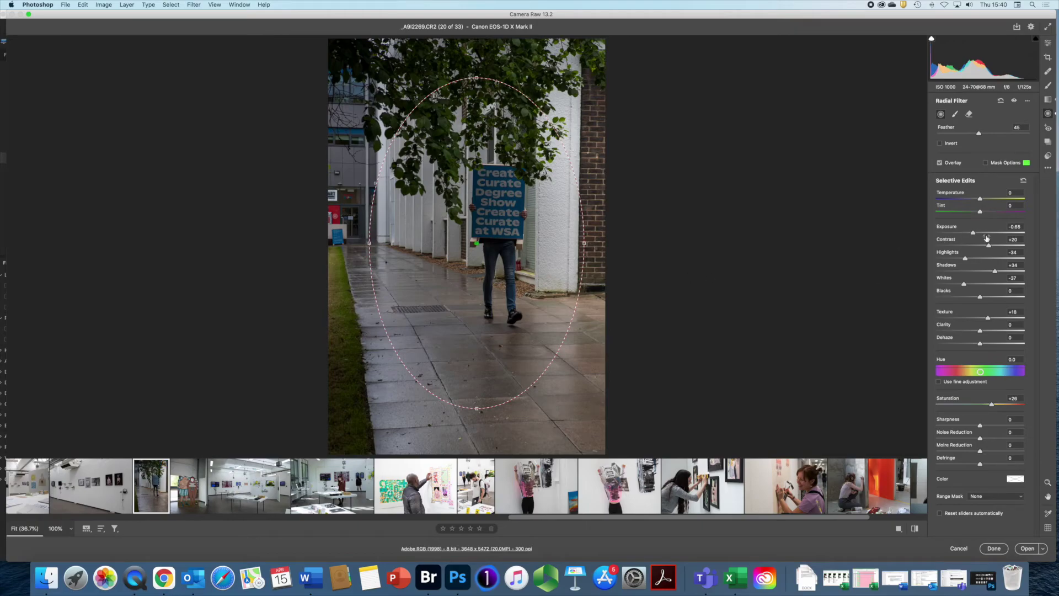
# Invert the radial filter, set its Exposure to +0.10 and Temperature to +25, and hide its overlay
pyautogui.moveTo(974, 232)
pyautogui.mouseDown()
pyautogui.moveTo(1003, 233)
pyautogui.moveTo(980, 235)
pyautogui.mouseUp()
pyautogui.press("'")
pyautogui.moveTo(980, 199); pyautogui.dragTo(993, 200)
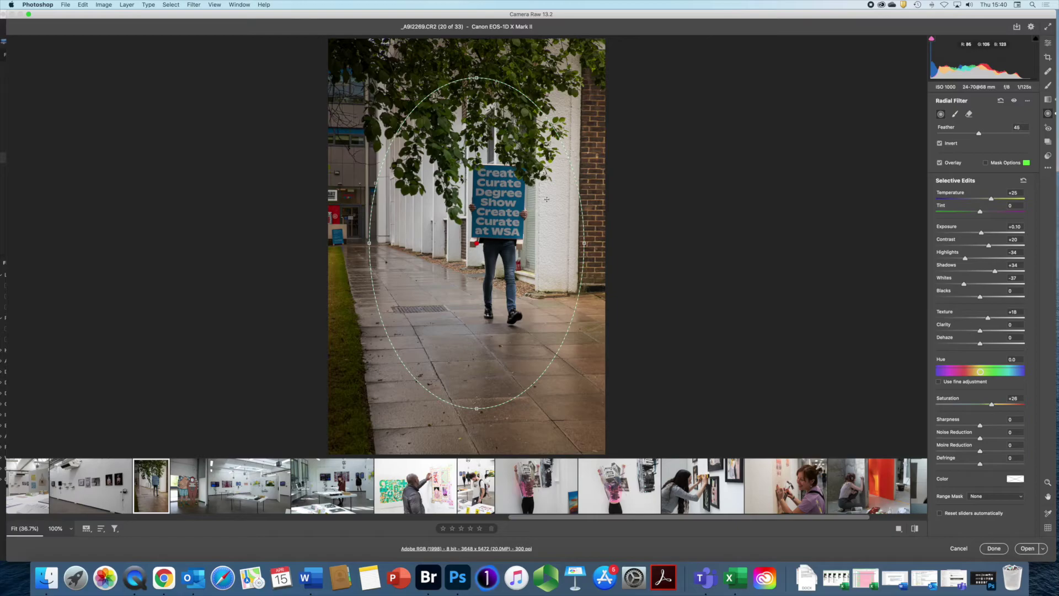
pyautogui.click(939, 163)
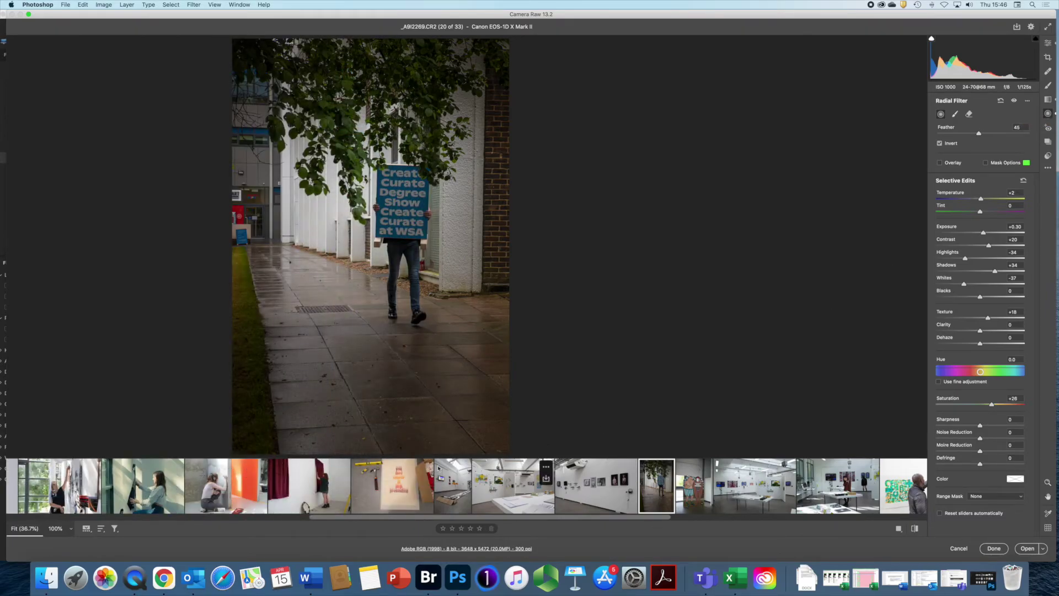
# Switch to photo _A9I1362.CR2, the woman in the grey sweater beside the window
pyautogui.hscroll(1, 286, 473)
pyautogui.hscroll(-5, 287, 473)
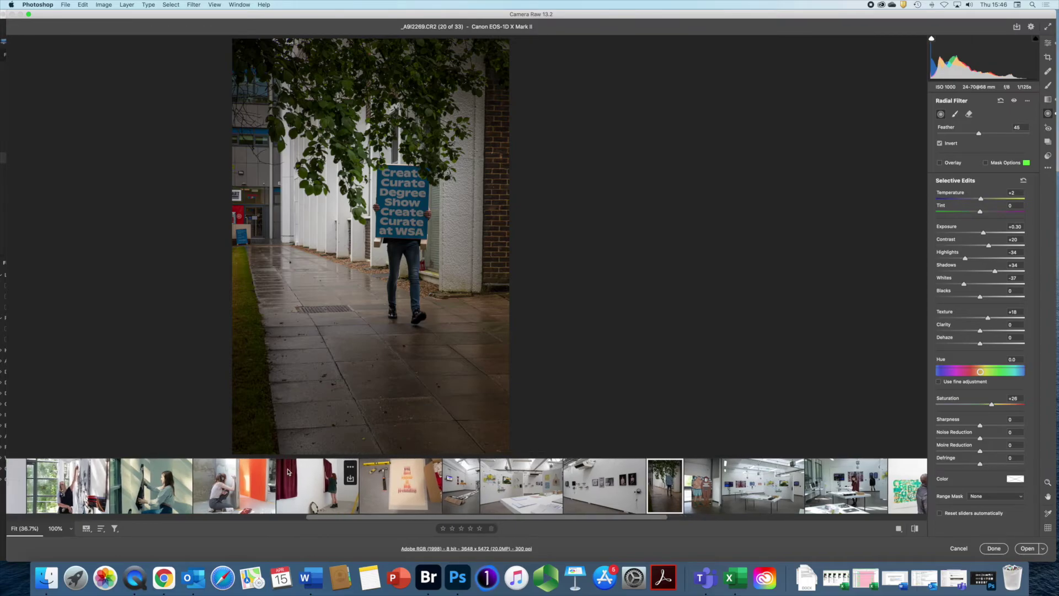
pyautogui.click(174, 486)
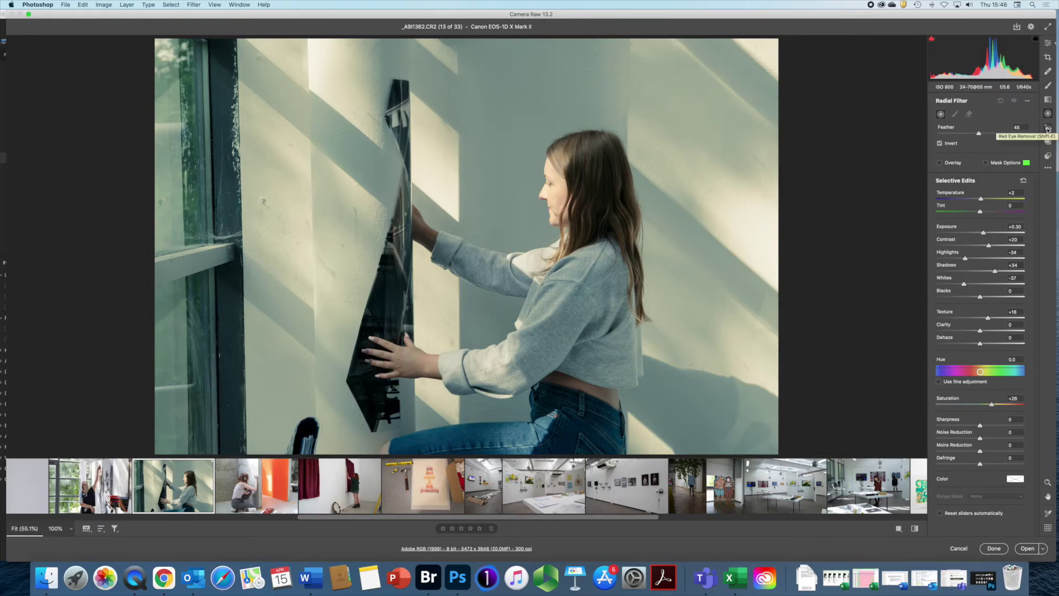
# Examine the Red Eye Removal options for both the Pet Eye and Red Eye types
pyautogui.click(1048, 128)
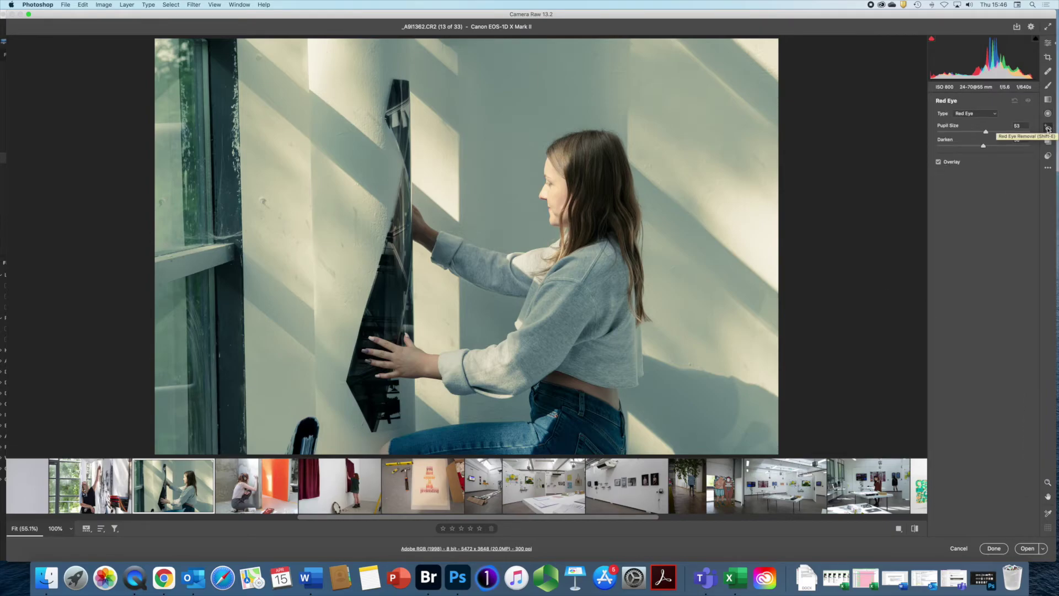
pyautogui.click(993, 114)
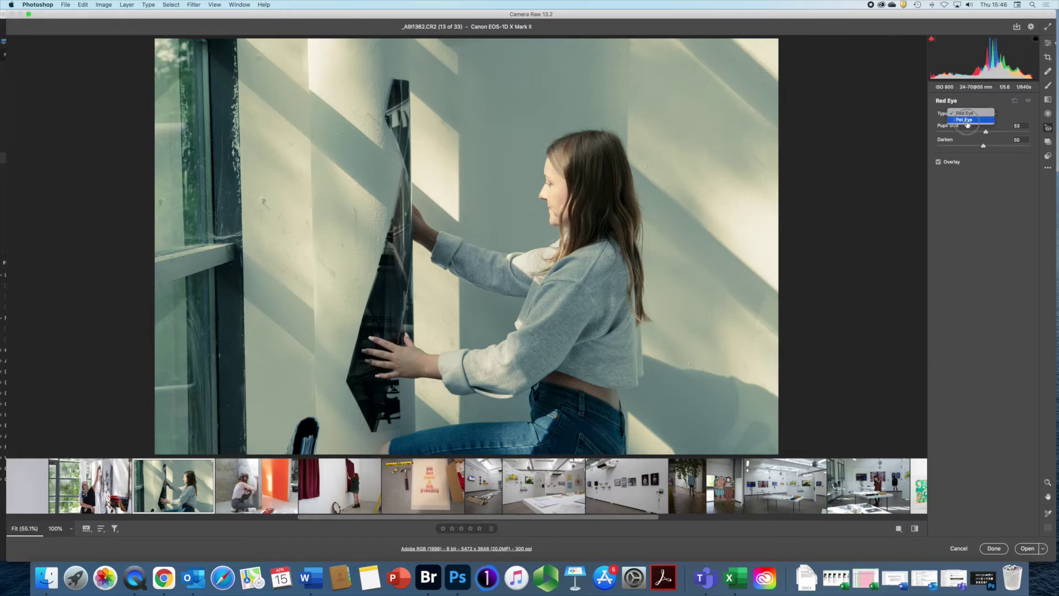
pyautogui.click(966, 120)
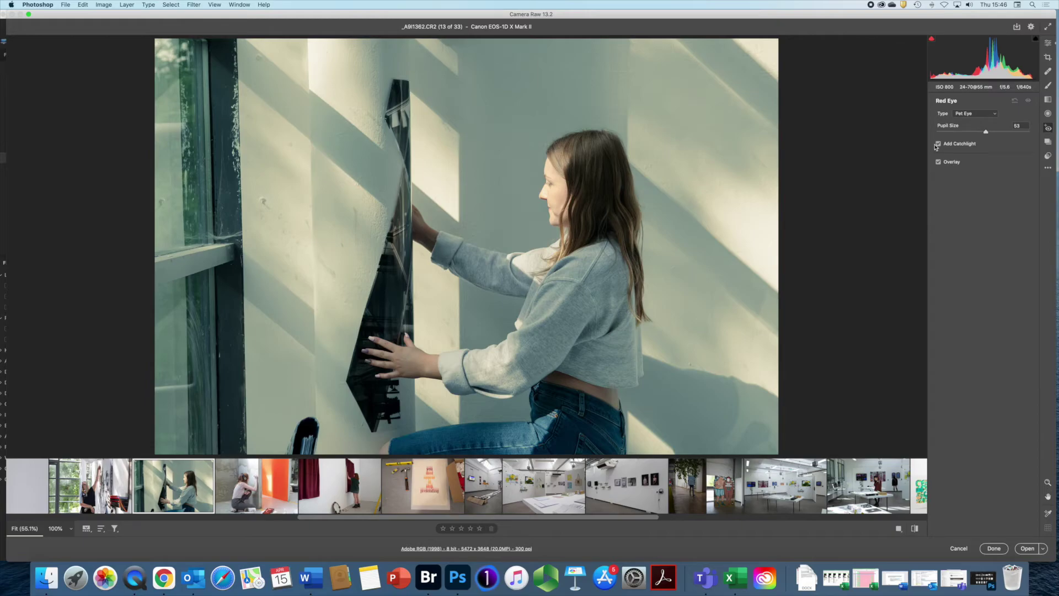
pyautogui.click(995, 115)
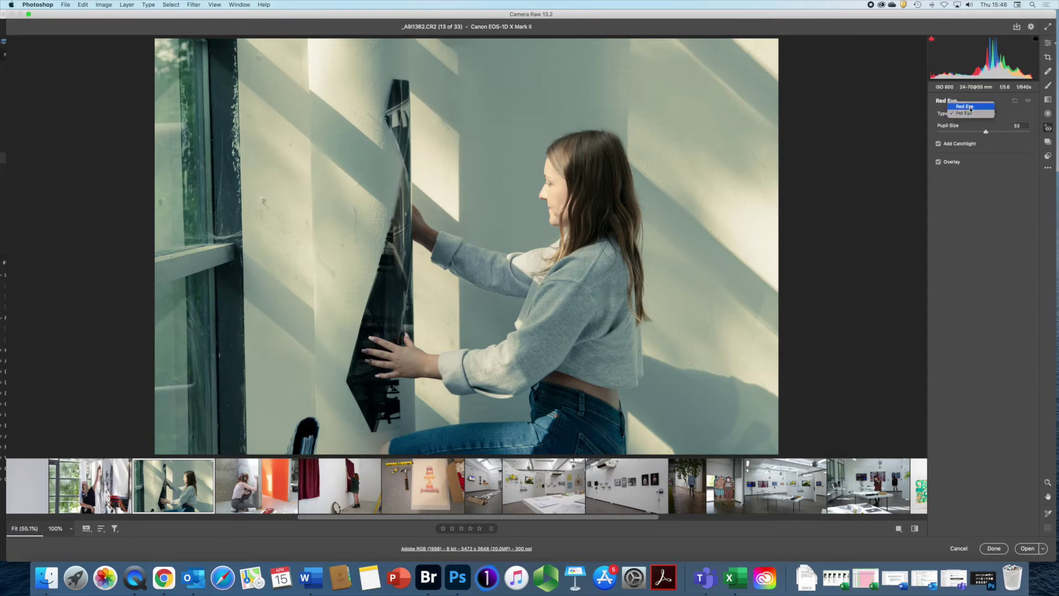
pyautogui.click(972, 107)
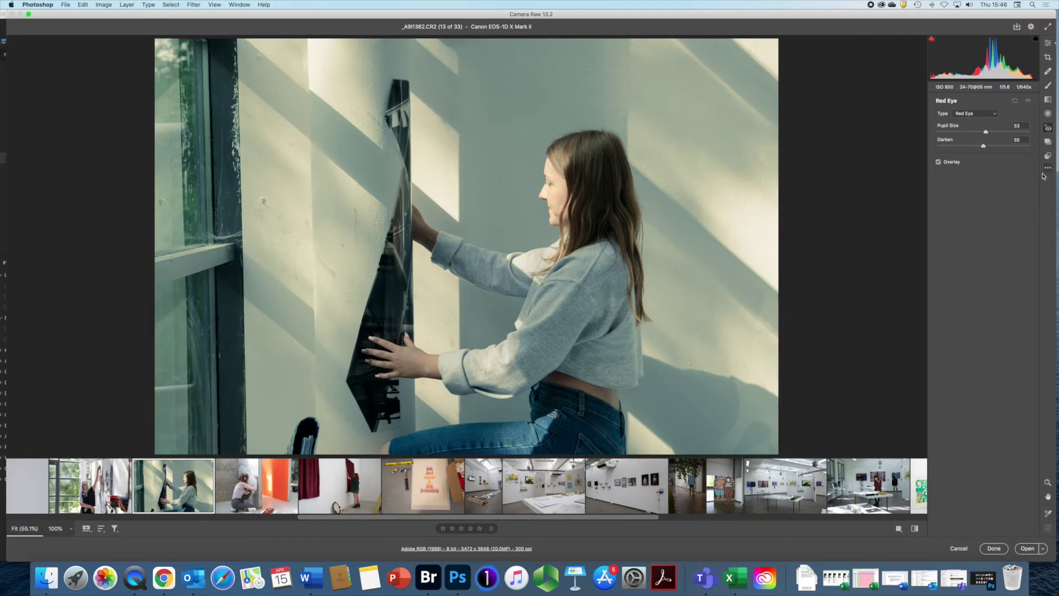
# Create a snapshot of the current edit under its suggested date-and-time name, and bring up the presets
pyautogui.click(1047, 141)
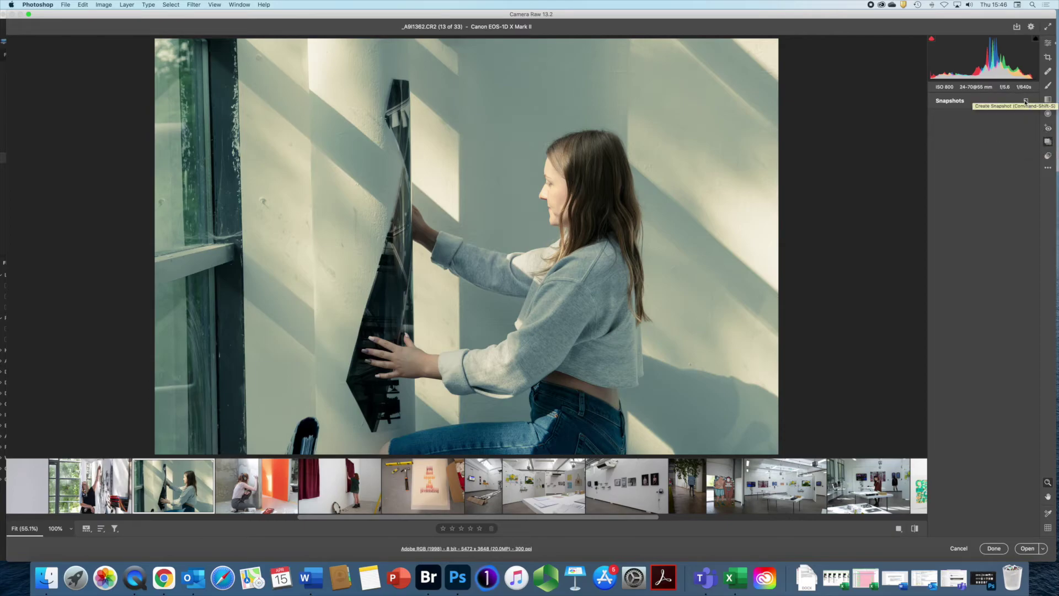
pyautogui.click(1026, 101)
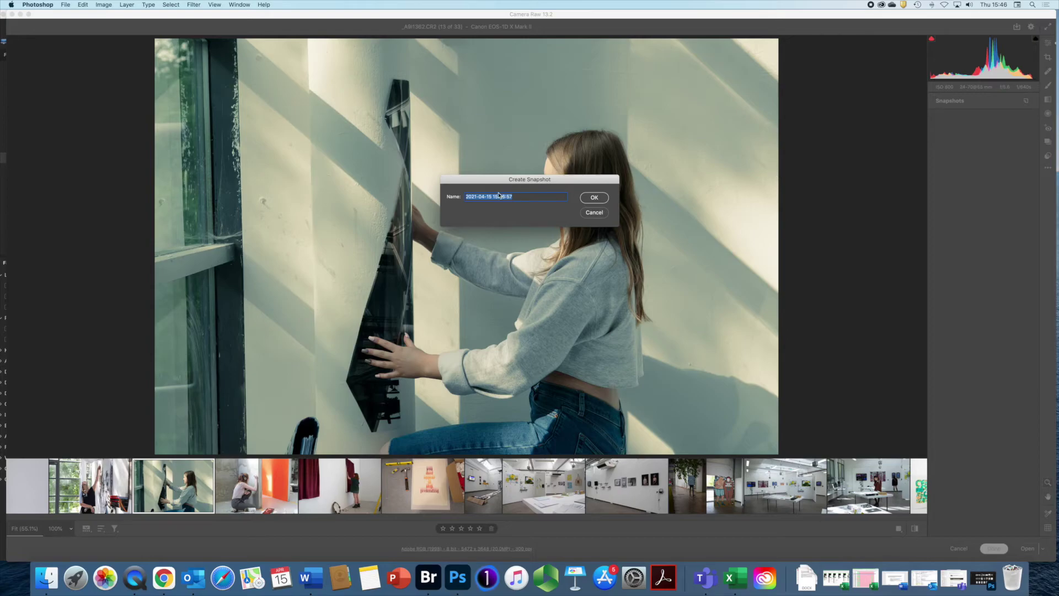
pyautogui.click(595, 198)
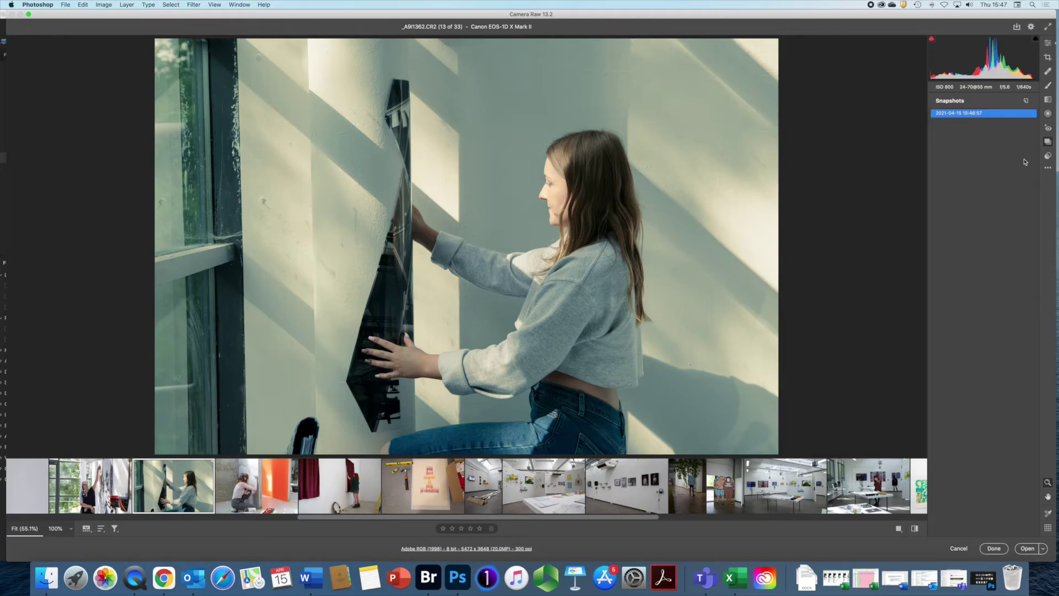
pyautogui.click(1049, 156)
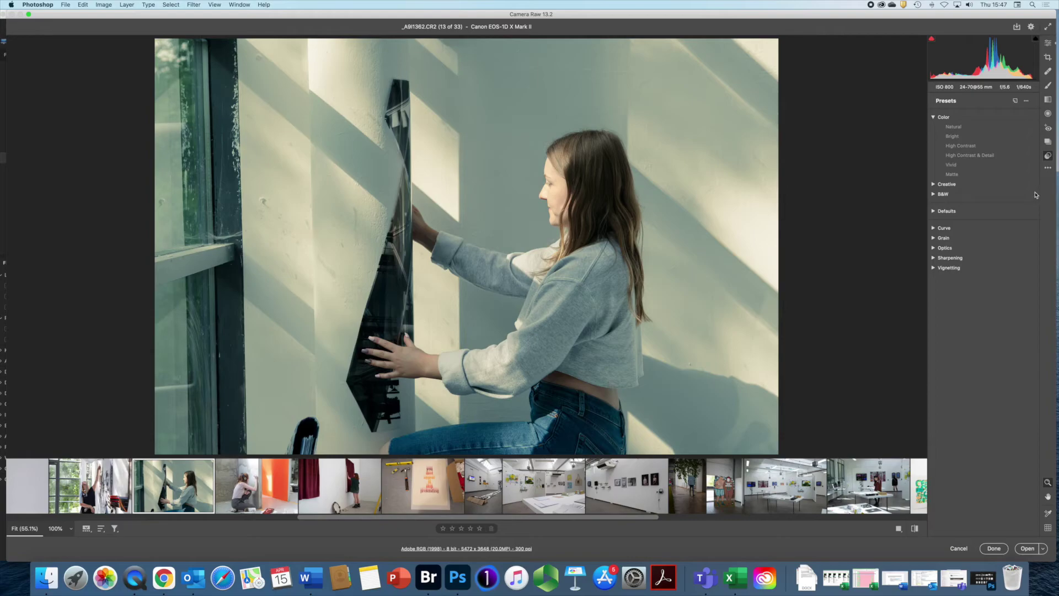
# Copy the edit settings of _A9I1362.CR2 and paste them onto photo _A9I1368.CR2
pyautogui.click(1048, 168)
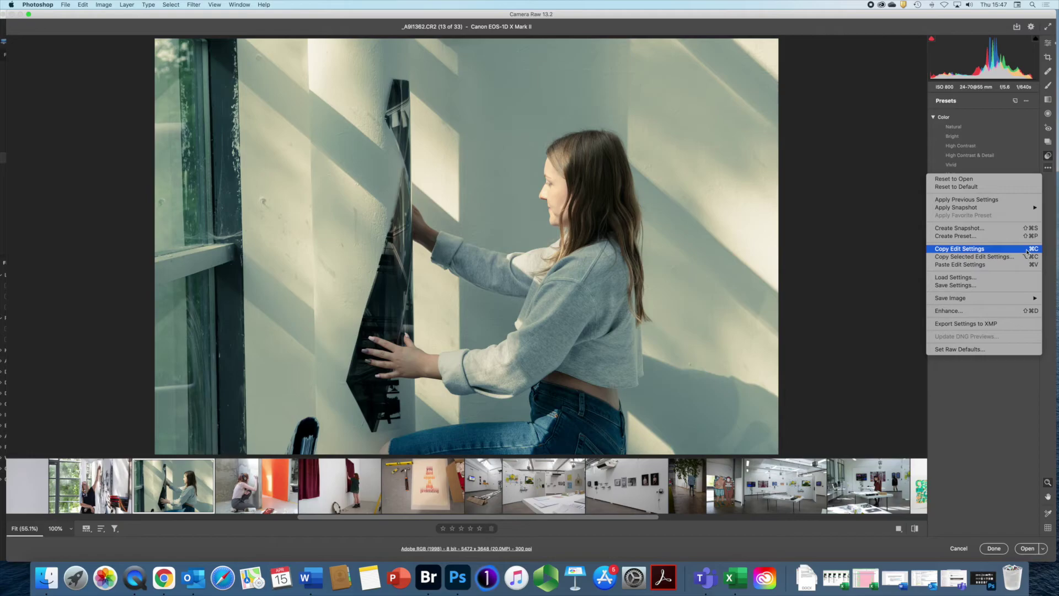
pyautogui.click(950, 252)
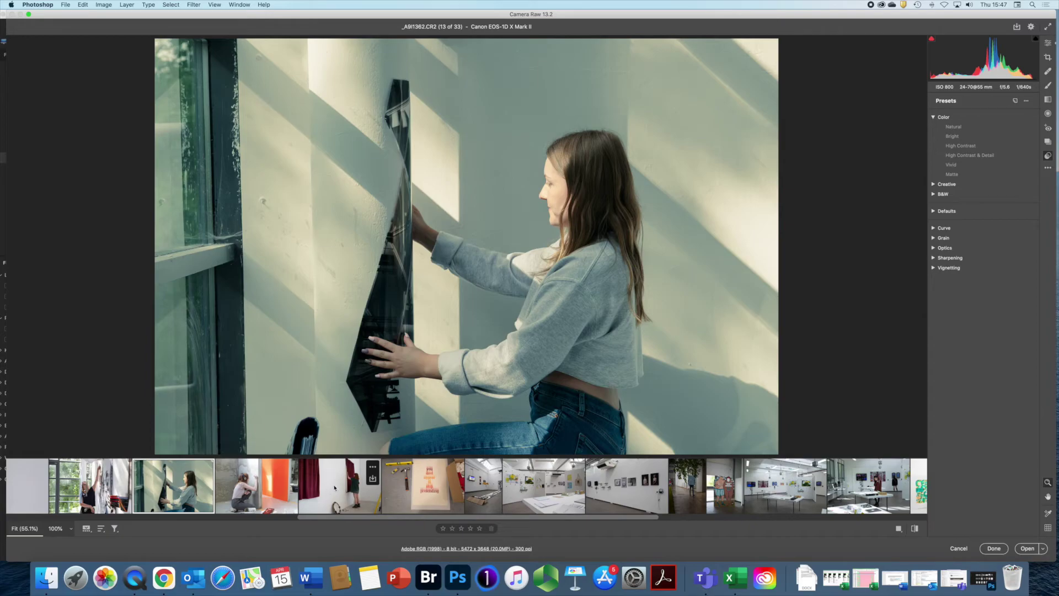
pyautogui.click(249, 486)
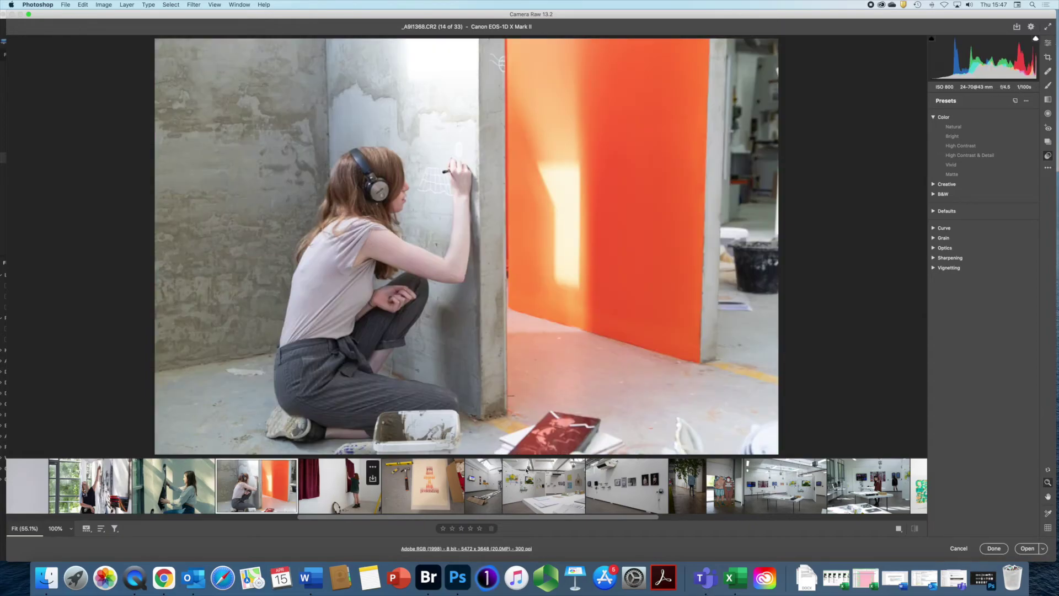
pyautogui.click(1048, 168)
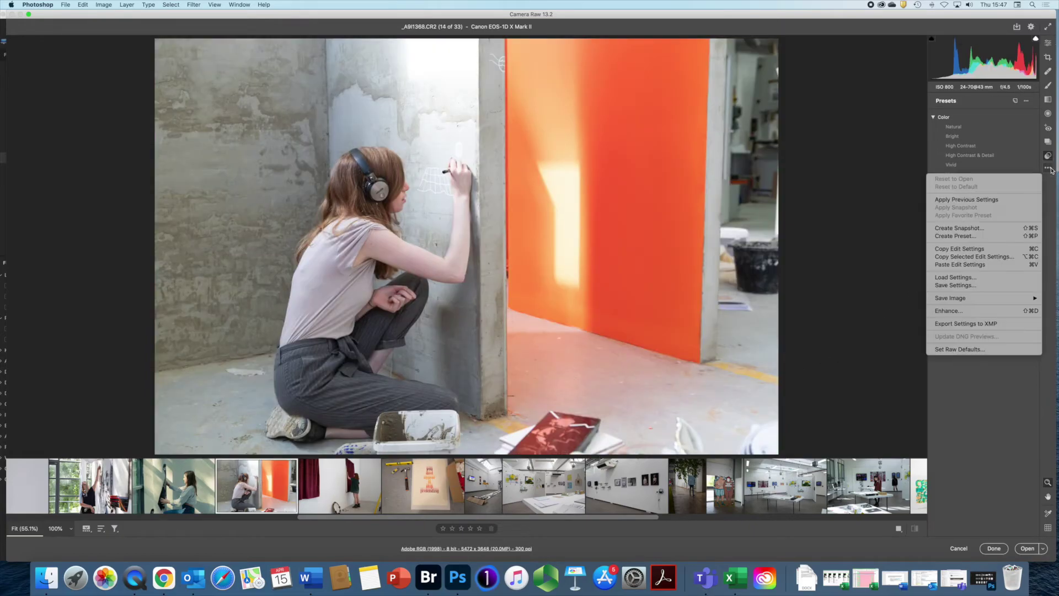
pyautogui.click(967, 265)
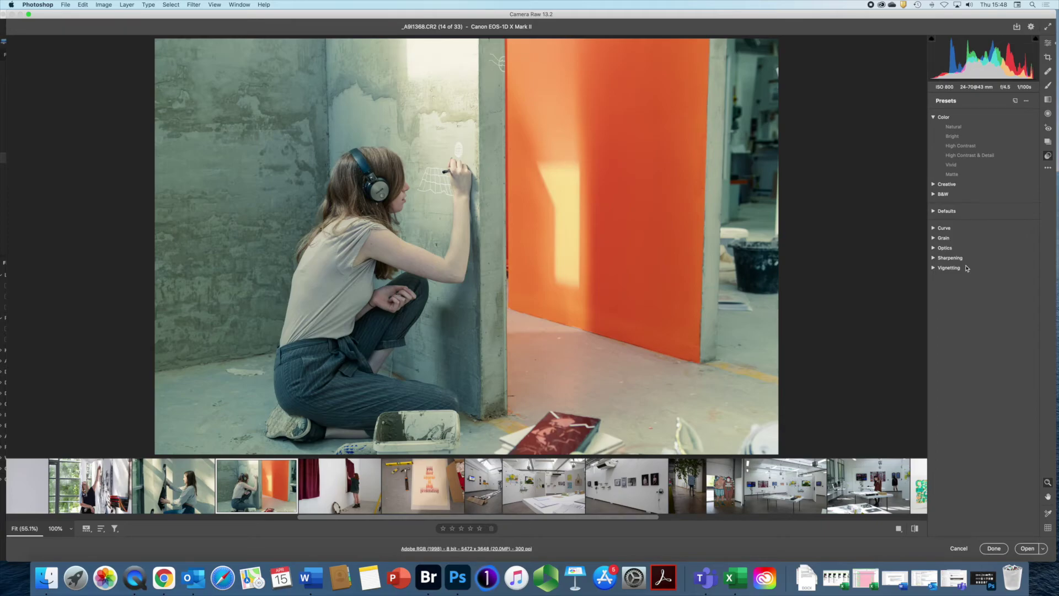
# Return to _A9I1362.CR2 and copy its selected edit settings with Color Grading excluded
pyautogui.click(184, 490)
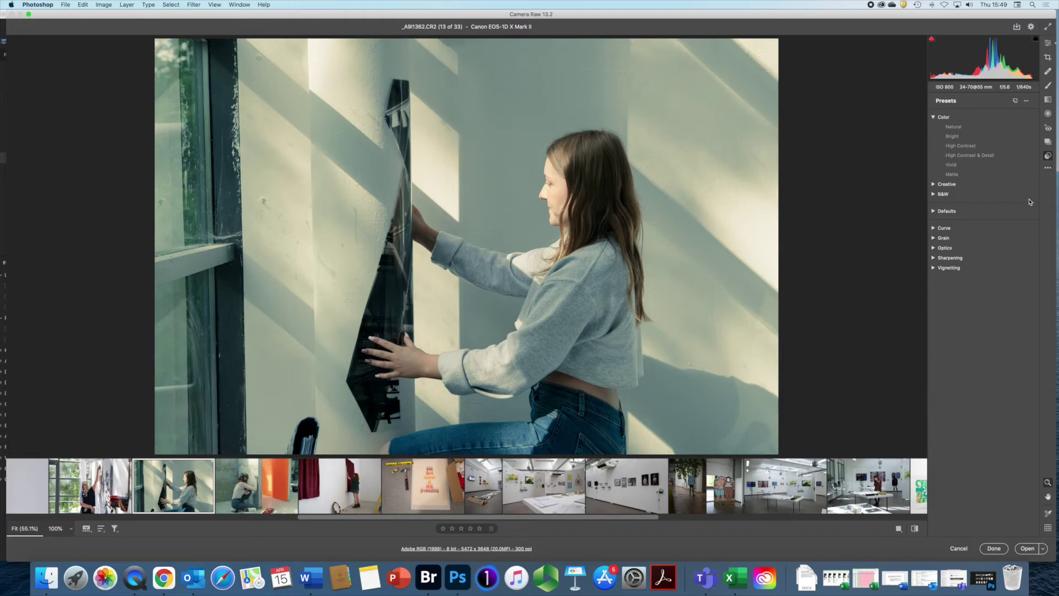
pyautogui.click(1050, 168)
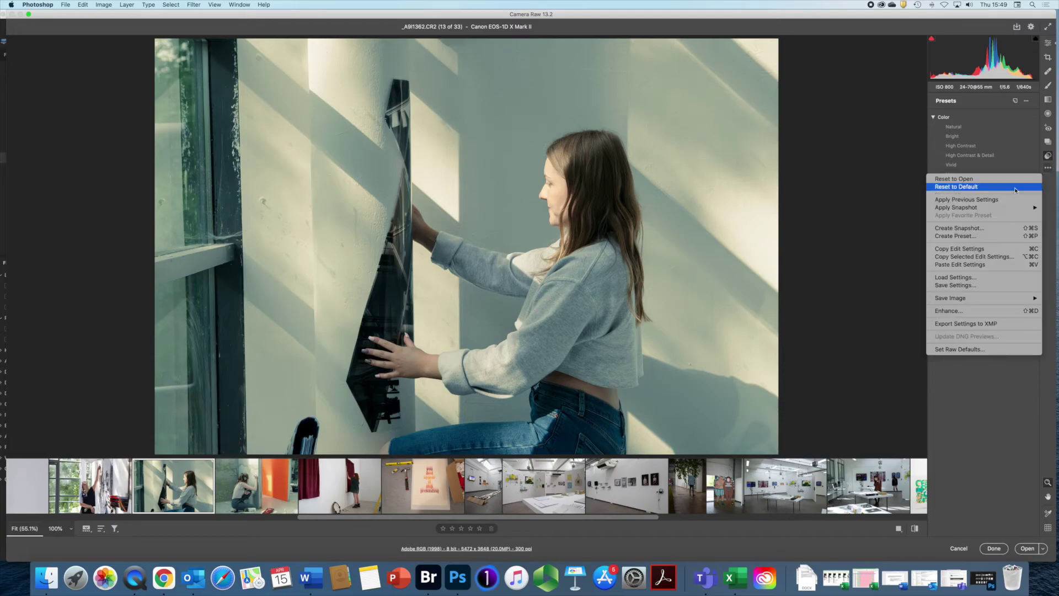
pyautogui.click(951, 257)
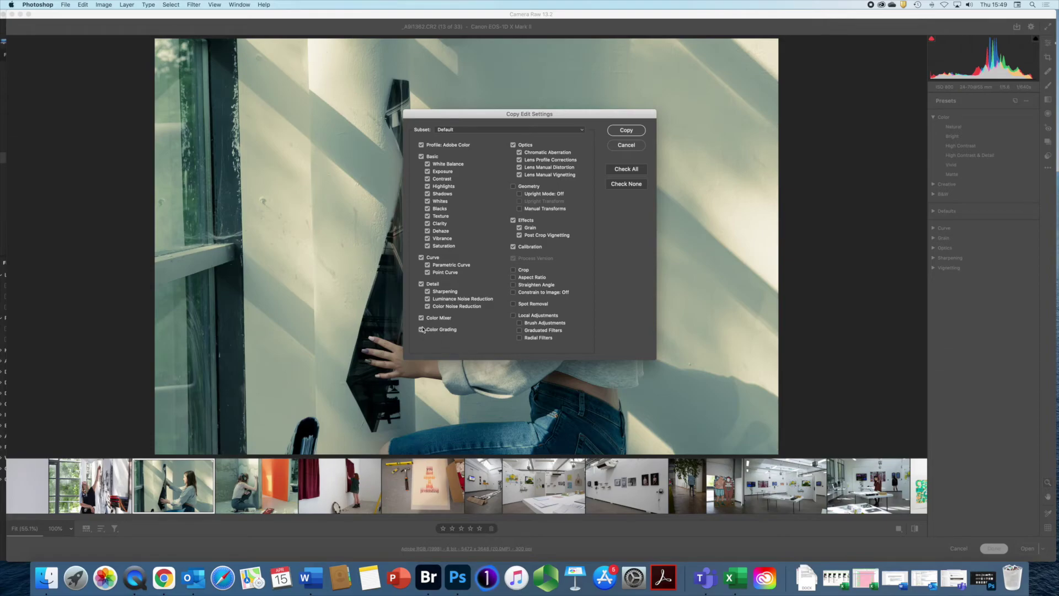
pyautogui.click(421, 331)
pyautogui.click(626, 130)
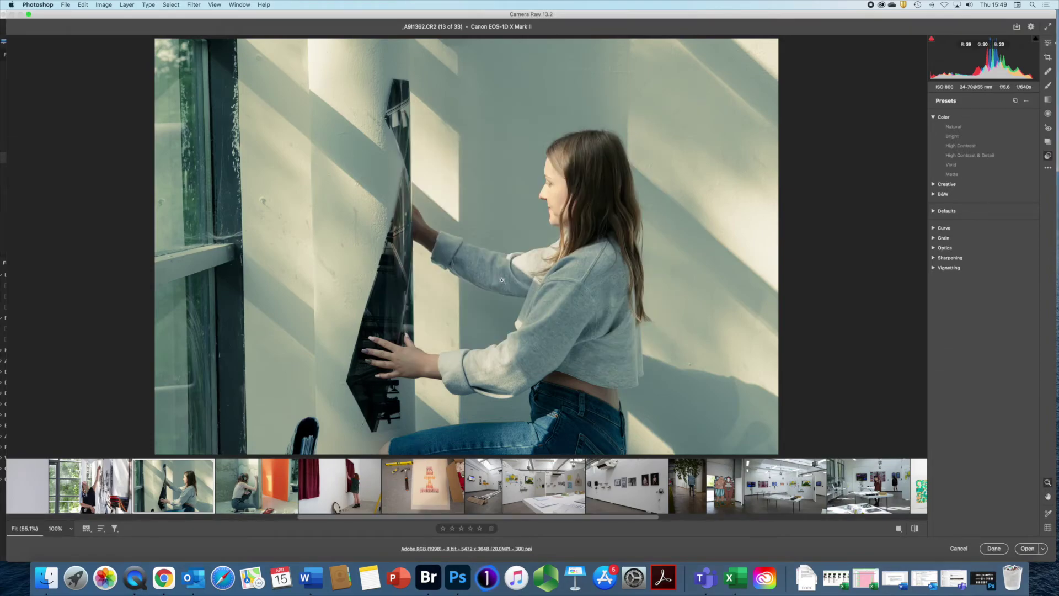
# Paste the copied settings onto photo _A9I1375.CR2 and reset that photo to its default settings
pyautogui.click(338, 487)
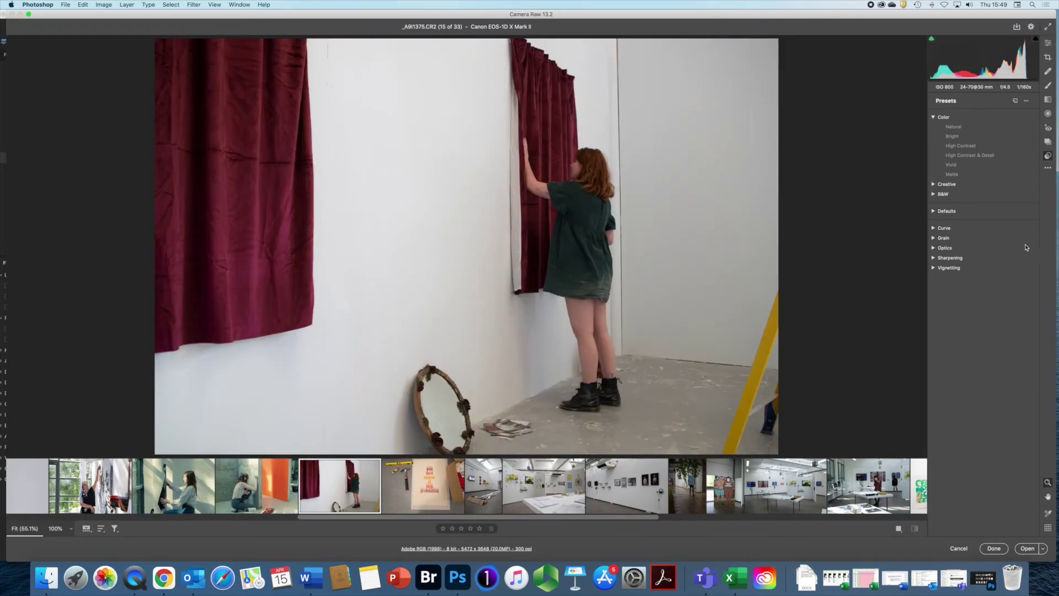
pyautogui.click(1048, 168)
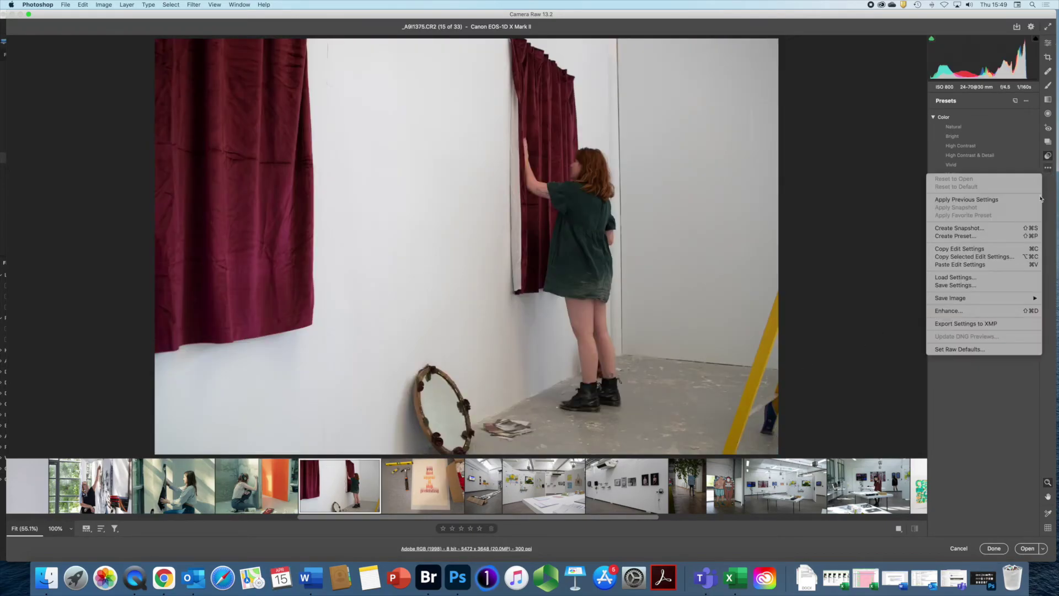
pyautogui.click(960, 266)
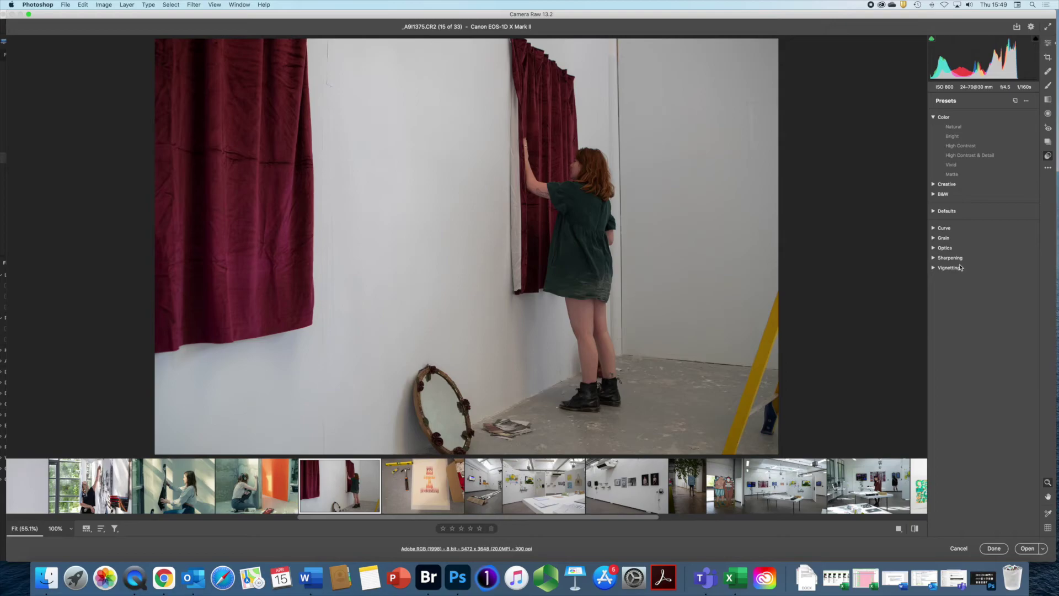
pyautogui.click(1048, 168)
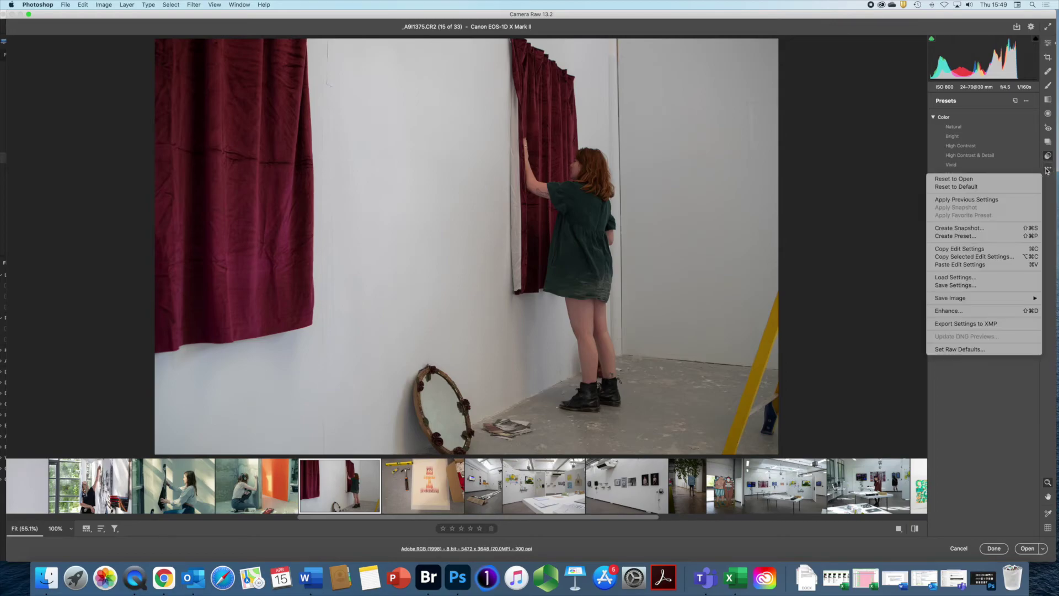
pyautogui.click(964, 188)
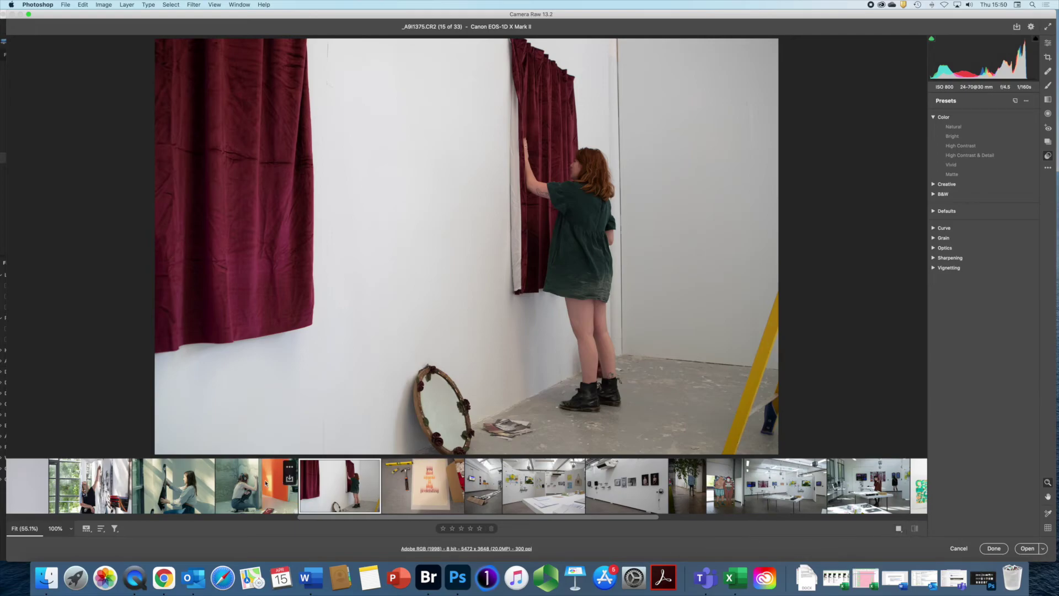
# Return to _A9I1362.CR2 and compare its before and after states side by side and as a split image
pyautogui.click(189, 490)
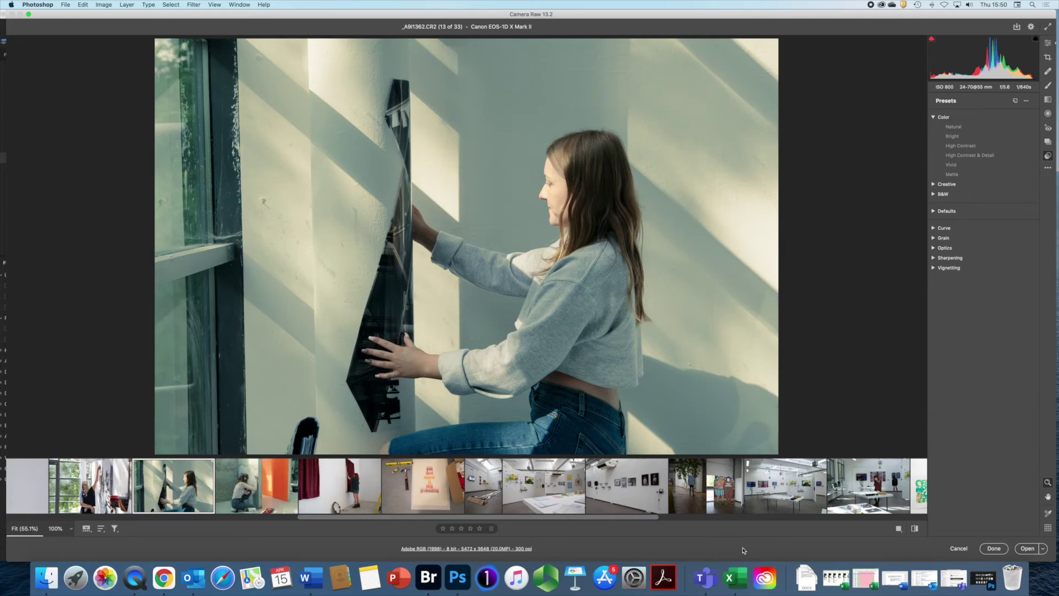
pyautogui.click(898, 528)
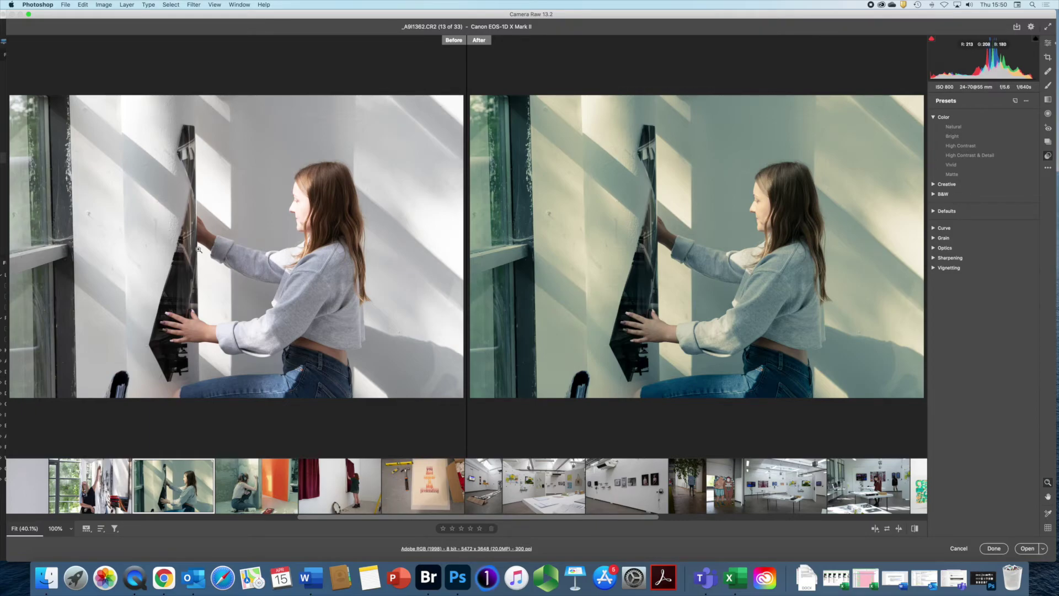
pyautogui.click(877, 529)
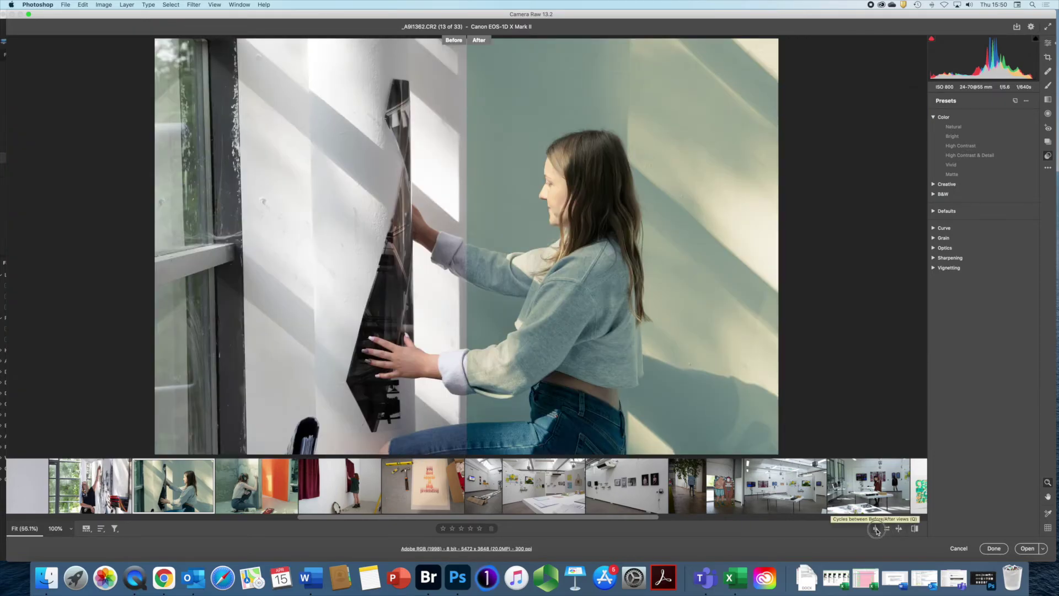
# Cycle the before/after comparison through its stacked and horizontally split layouts and back to the single view
pyautogui.click(876, 529)
pyautogui.click(876, 529)
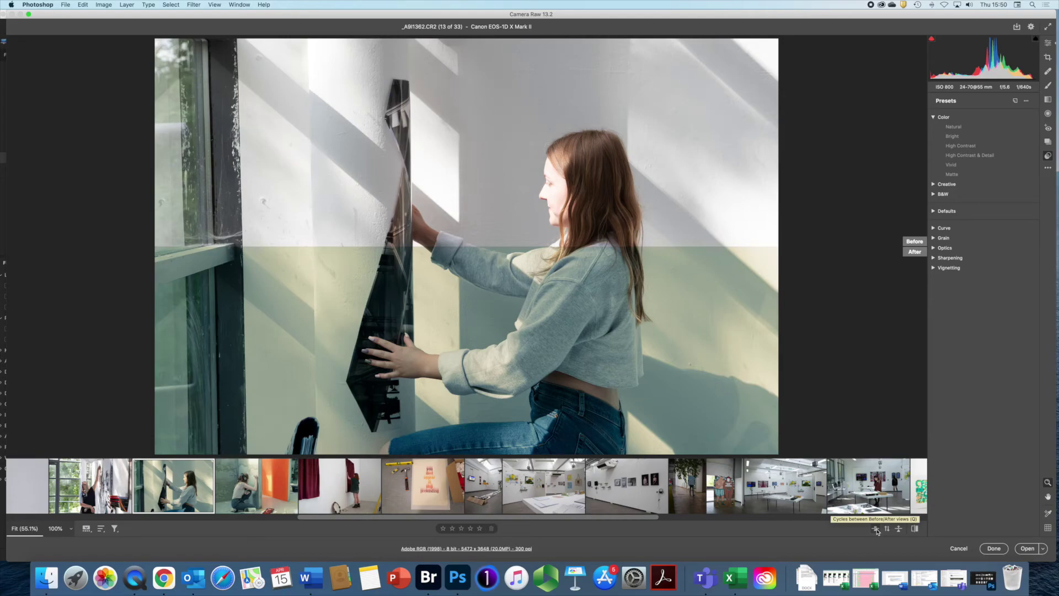
pyautogui.click(876, 530)
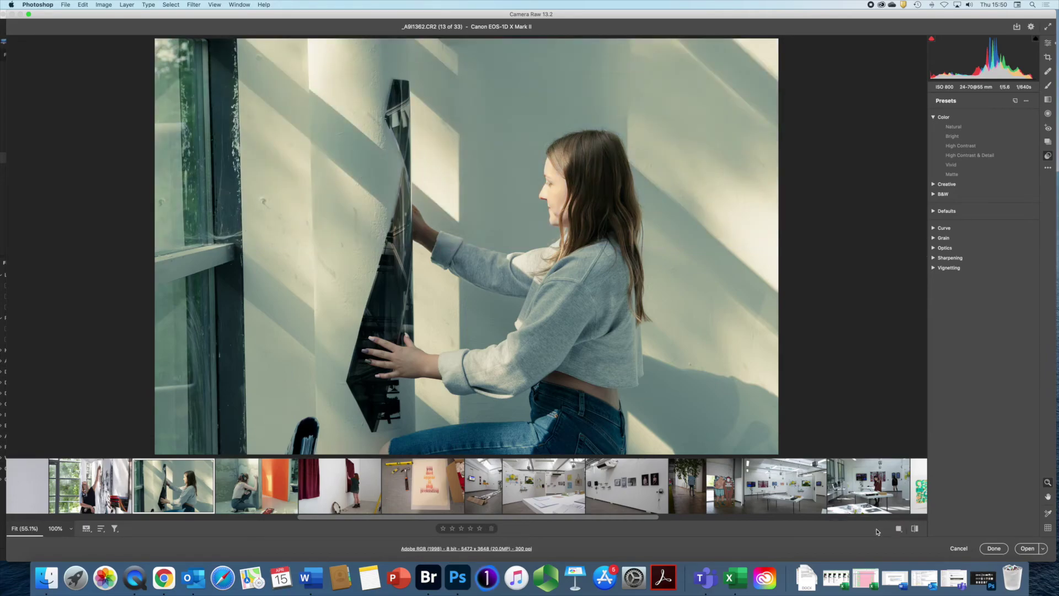
# Copy the current settings to the Before state in the side-by-side comparison, and cycle back to the single view
pyautogui.click(899, 529)
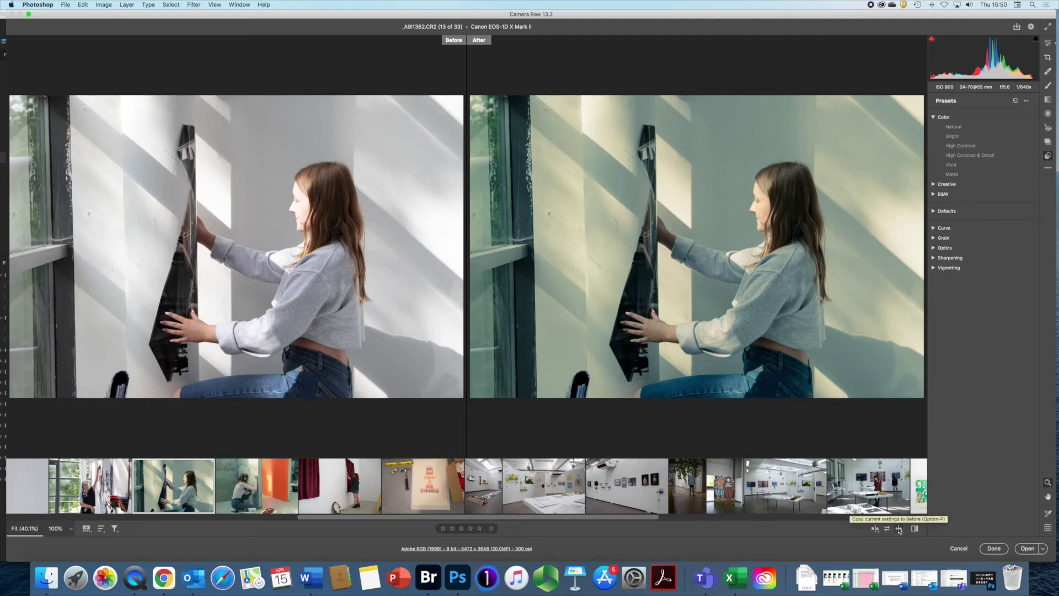
pyautogui.click(899, 529)
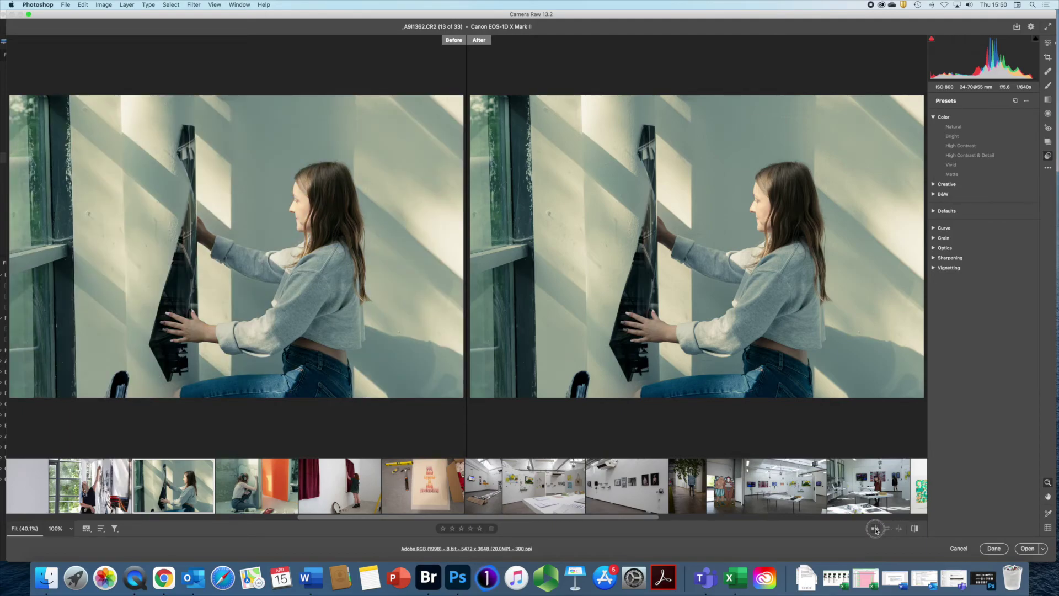
pyautogui.click(875, 529)
pyautogui.click(876, 529)
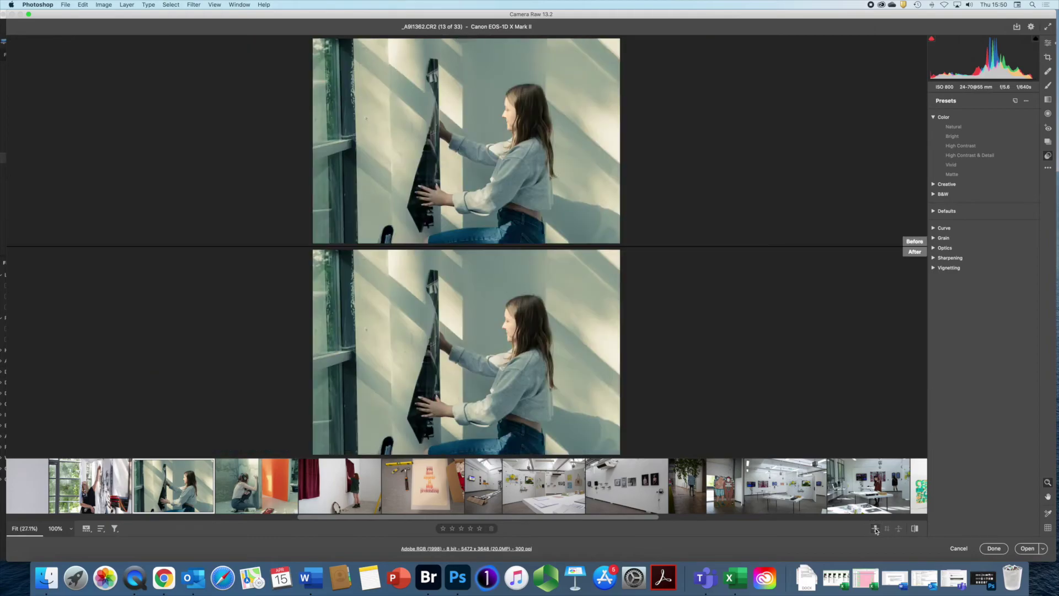
pyautogui.click(875, 528)
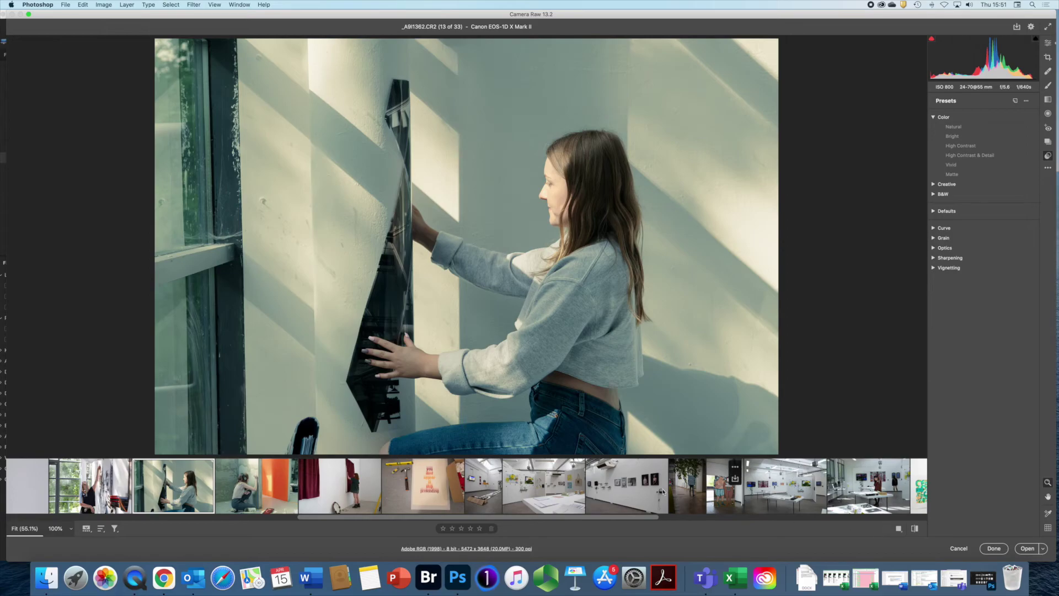
# Try the Zoom tool on the woman's back and pan the photo slightly with the Hand tool
pyautogui.click(1048, 483)
pyautogui.click(635, 346)
pyautogui.click(635, 346)
pyautogui.click(1049, 497)
pyautogui.moveTo(614, 297)
pyautogui.mouseDown()
pyautogui.moveTo(589, 295)
pyautogui.moveTo(632, 295)
pyautogui.moveTo(605, 300)
pyautogui.mouseUp()
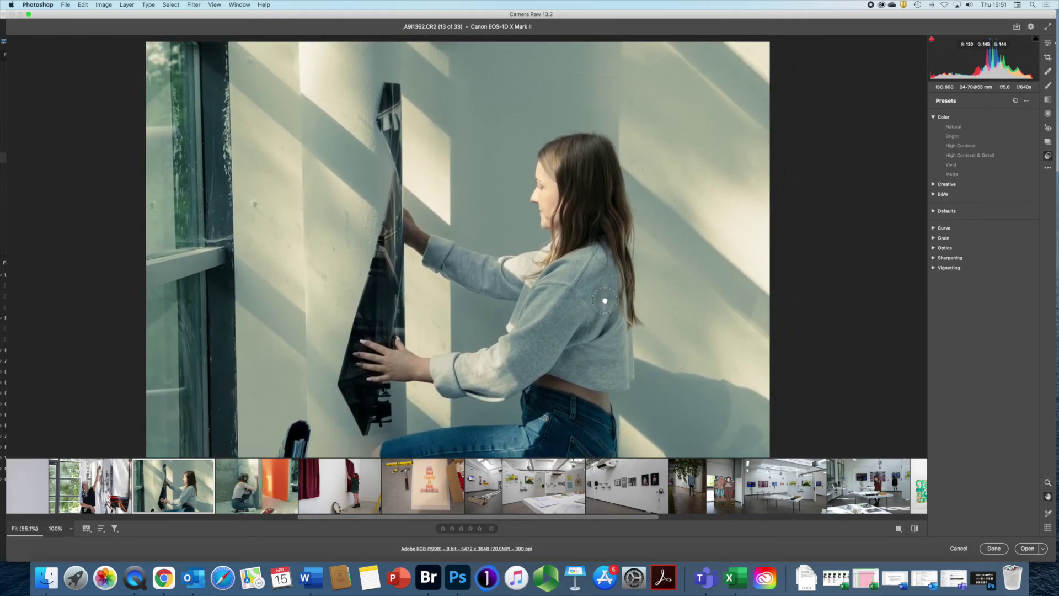
# Place a color sampler point on the wall beside the black object, and switch the grid overlay on and off
pyautogui.click(1048, 514)
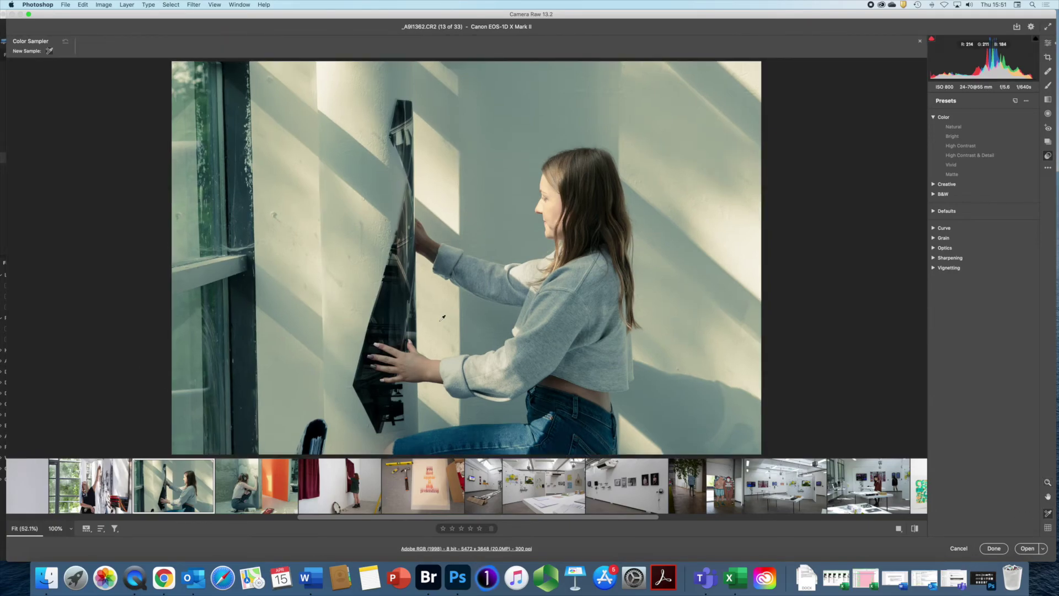
pyautogui.click(388, 243)
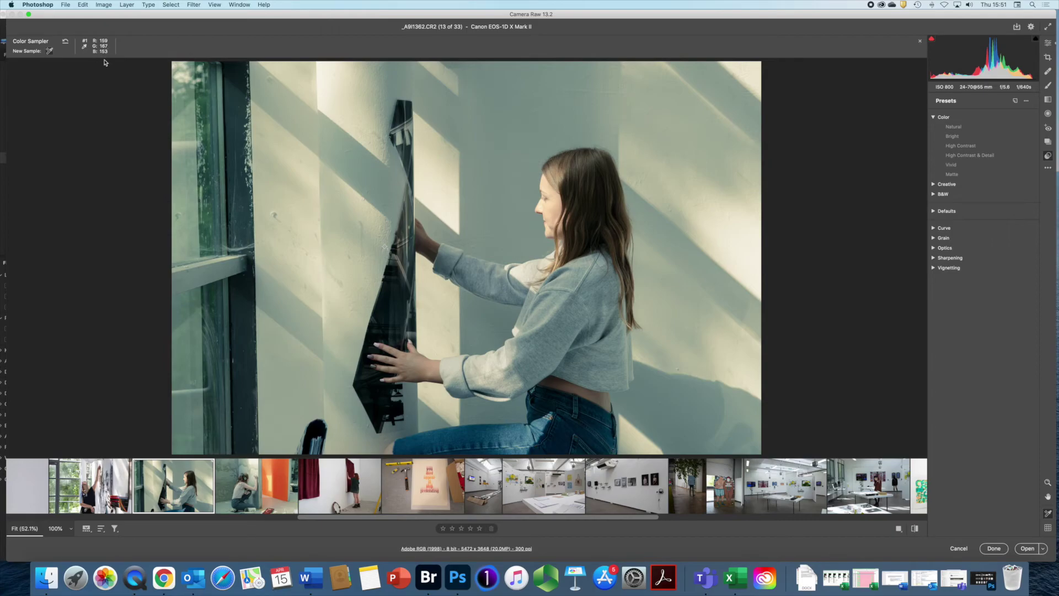
pyautogui.click(1049, 528)
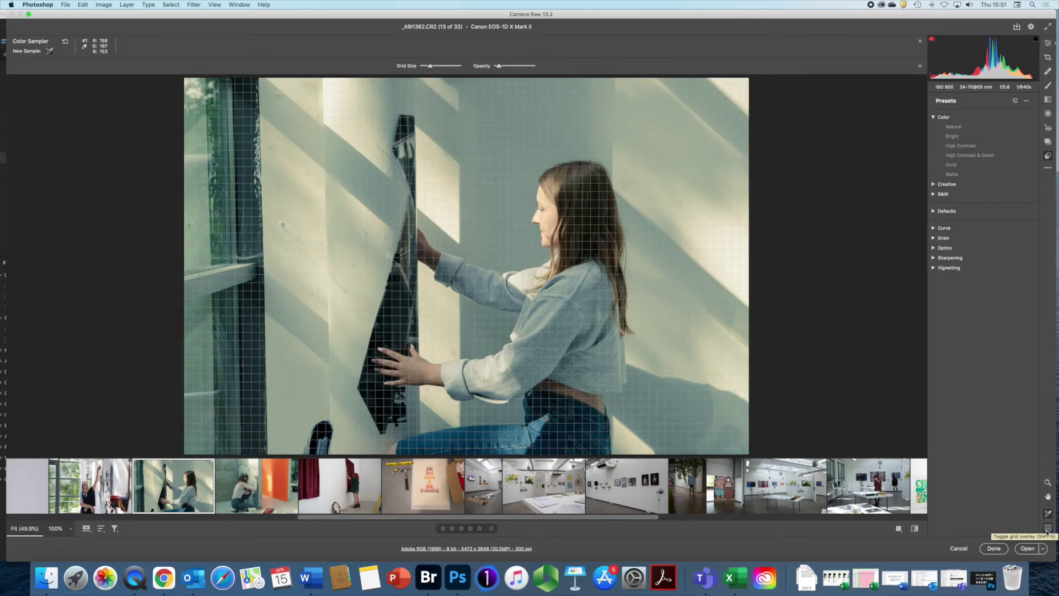
pyautogui.click(1048, 528)
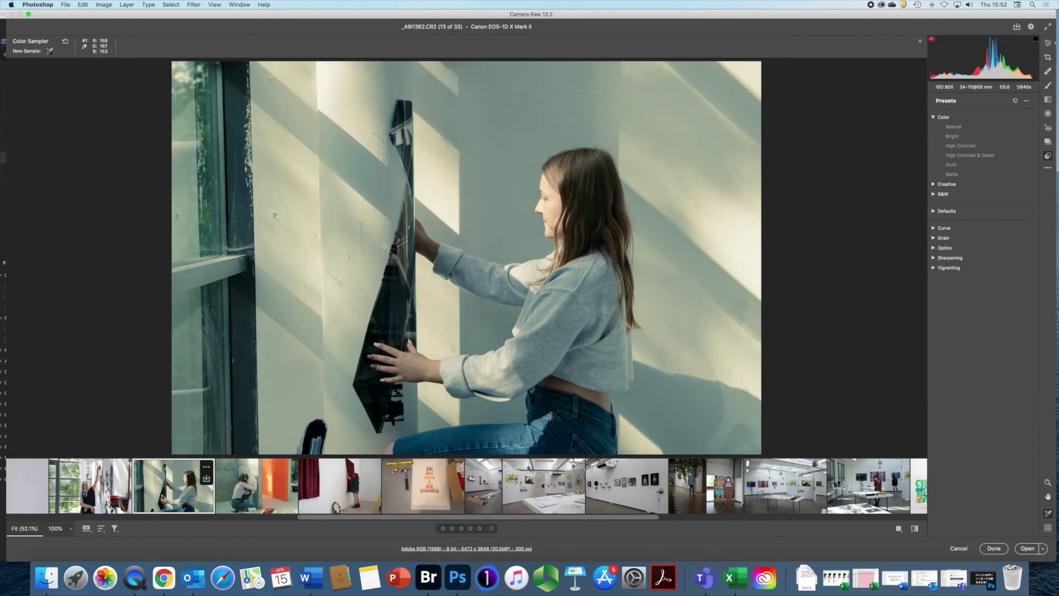
# Add _A9I1368.CR2 and Degree_Show_2019_06.CR2 to the photo selection and open the save options for all three
pyautogui.keyDown('shift'); pyautogui.click(256, 493); pyautogui.keyUp('shift')
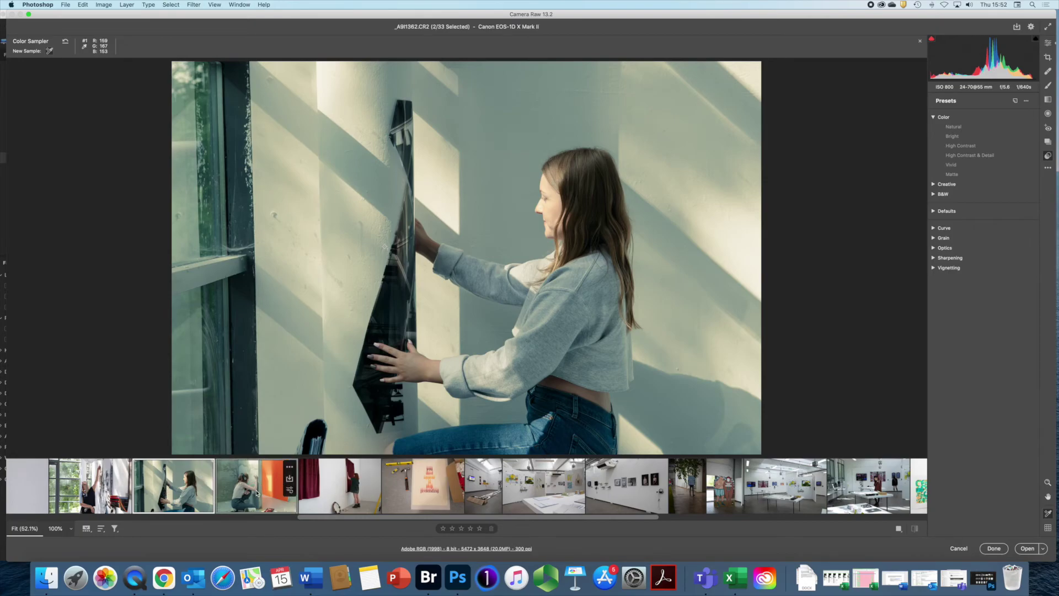
pyautogui.moveTo(401, 519); pyautogui.dragTo(840, 547)
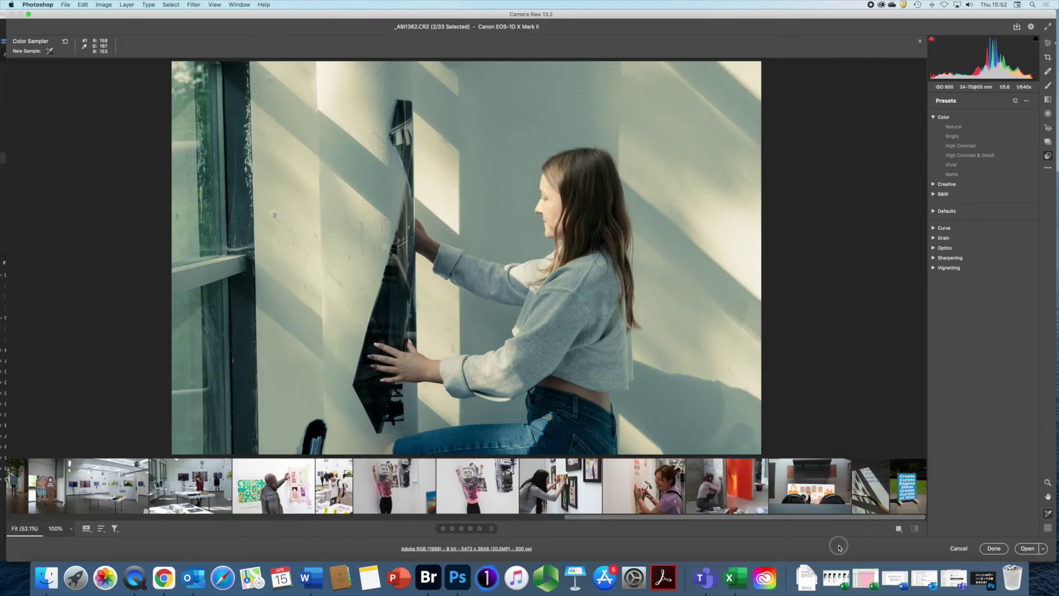
pyautogui.keyDown('super'); pyautogui.click(822, 495); pyautogui.keyUp('super')
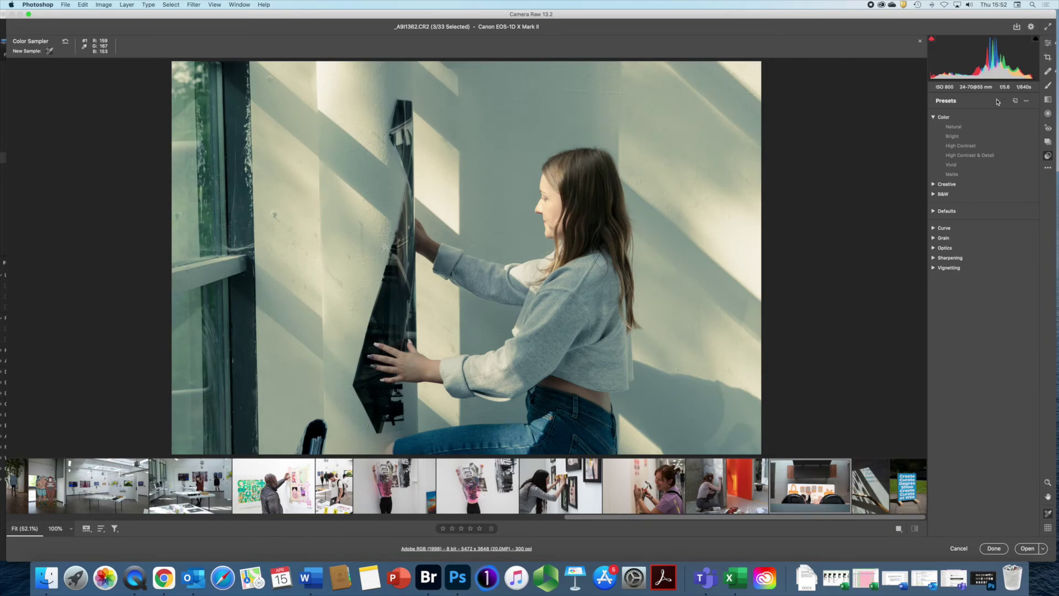
pyautogui.click(1018, 28)
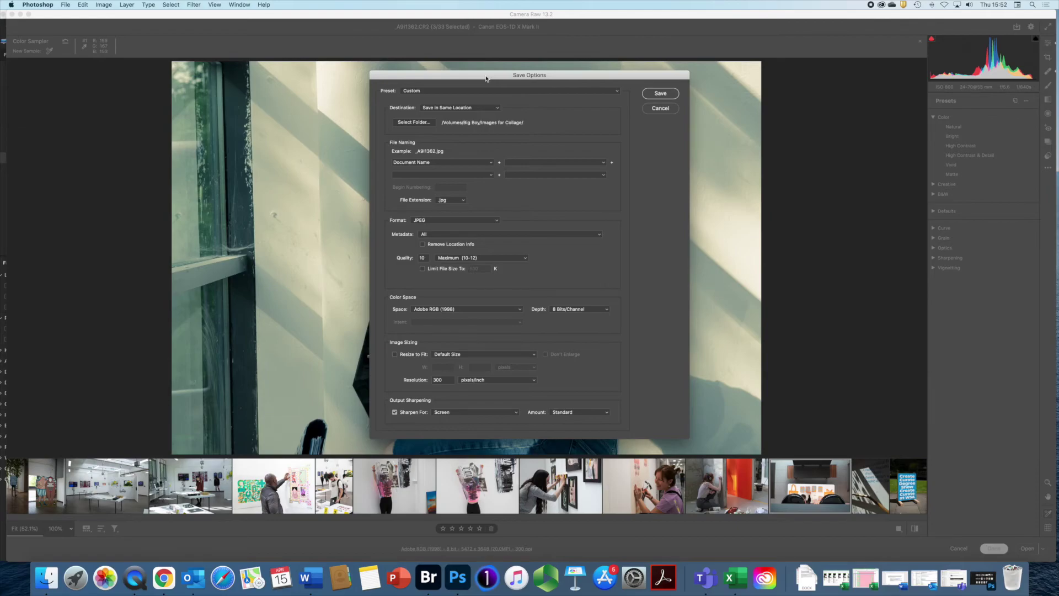
# Review the destination, file format, file size limit and color space choices for the JPEG export
pyautogui.click(497, 109)
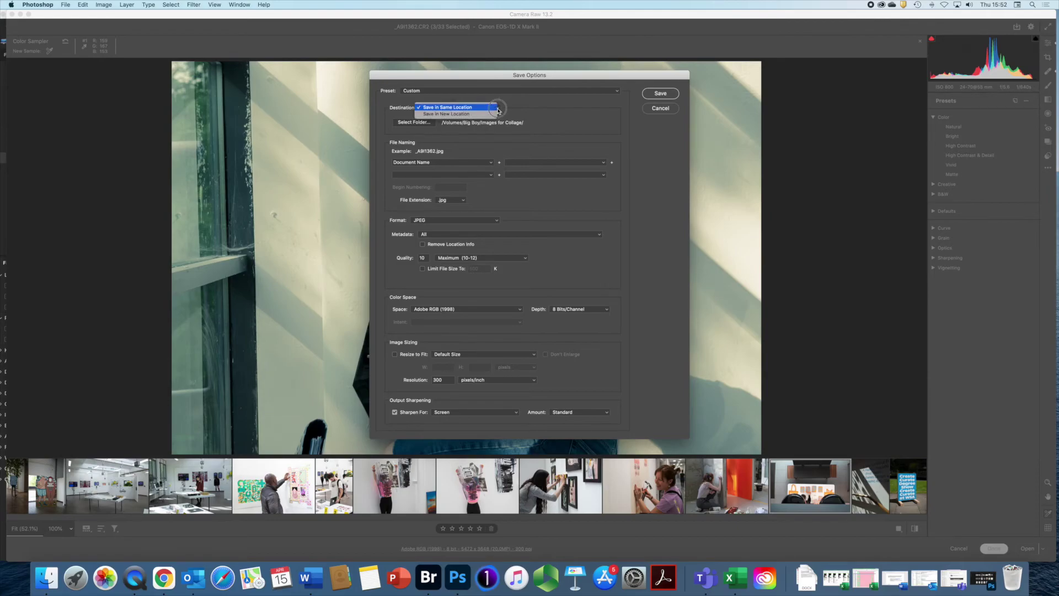
pyautogui.click(497, 108)
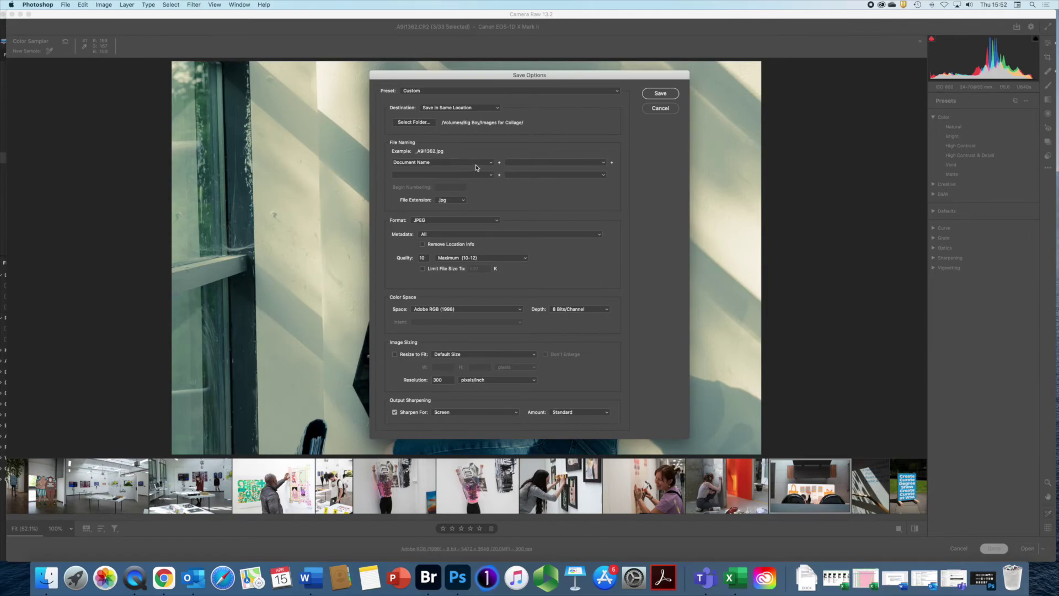
pyautogui.click(499, 222)
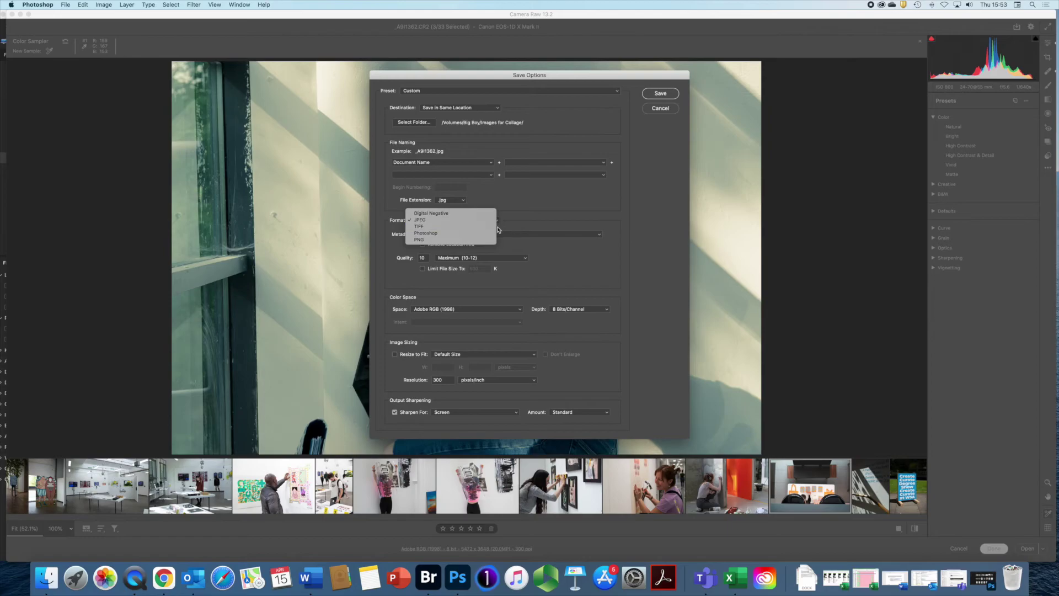
pyautogui.click(527, 230)
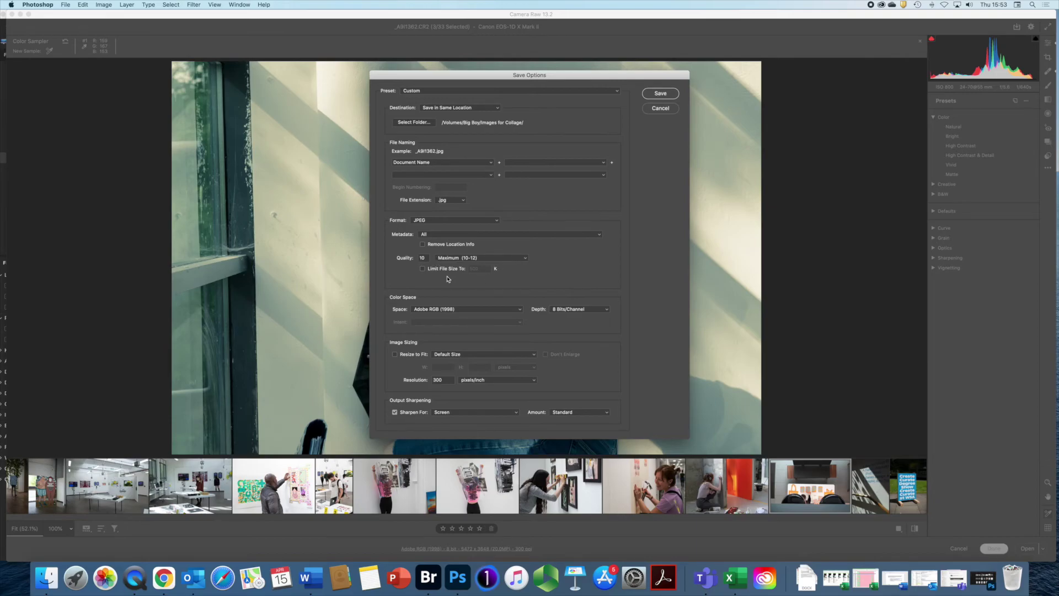
pyautogui.click(423, 268)
pyautogui.click(423, 270)
pyautogui.click(521, 310)
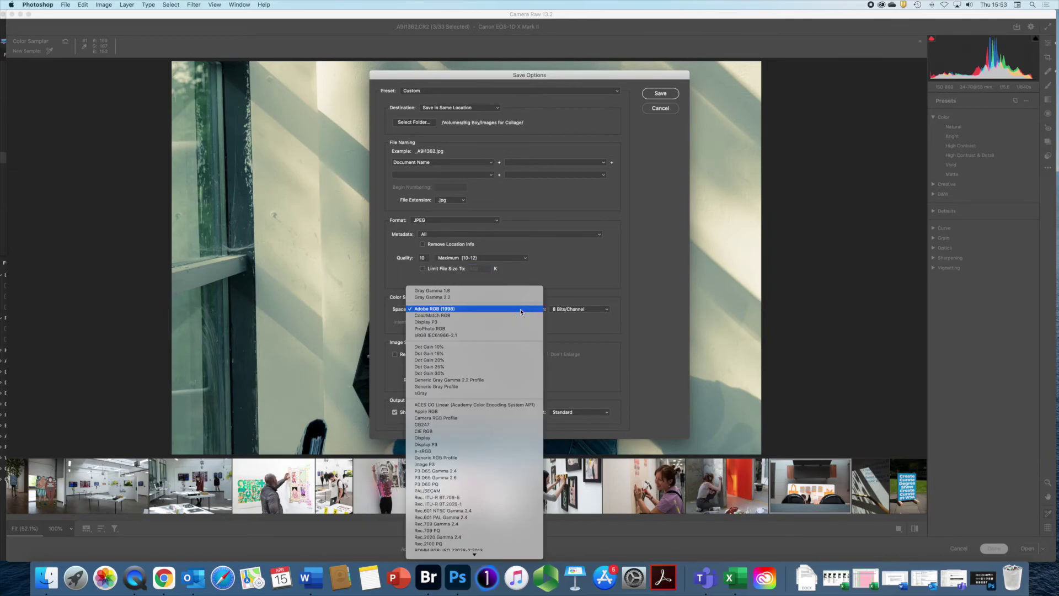
pyautogui.click(521, 310)
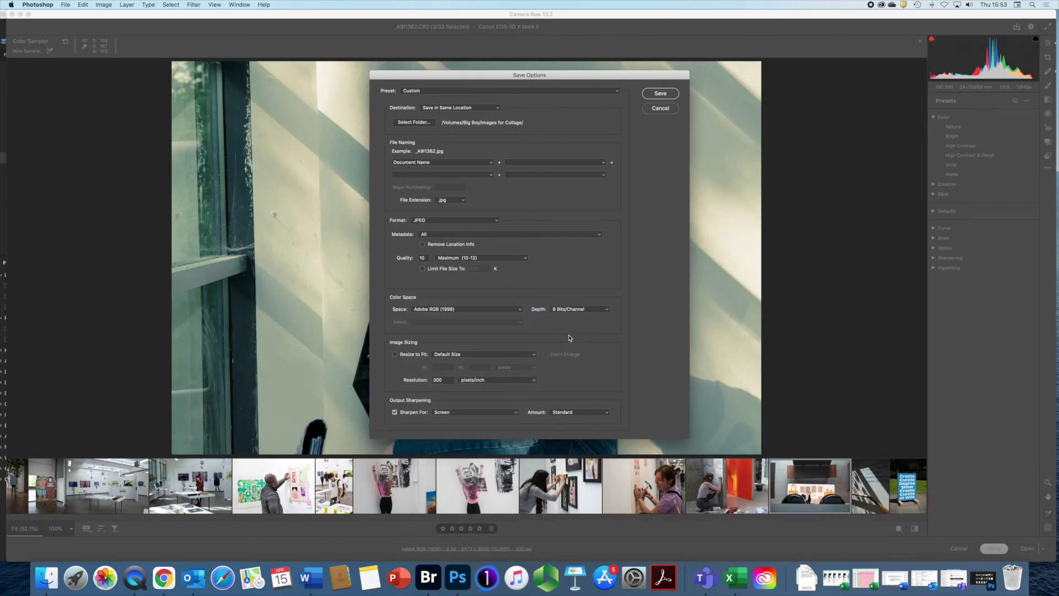
# Resize the output images to 1600 x 1067 pixels, keep output sharpening on, and save the three JPEG copies
pyautogui.click(395, 355)
pyautogui.click(534, 355)
pyautogui.click(590, 381)
pyautogui.click(395, 412)
pyautogui.click(395, 413)
pyautogui.click(661, 94)
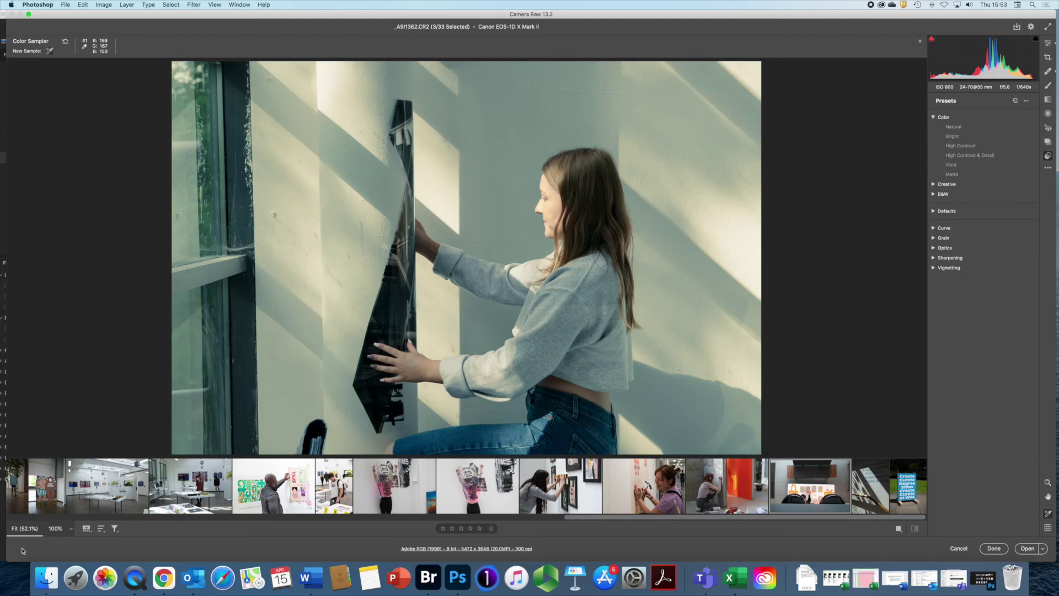
# Finish the Camera Raw edits and sort the Images for Collage folder by type in Bridge to preview the exported _A9I1362.jpg
pyautogui.click(1000, 550)
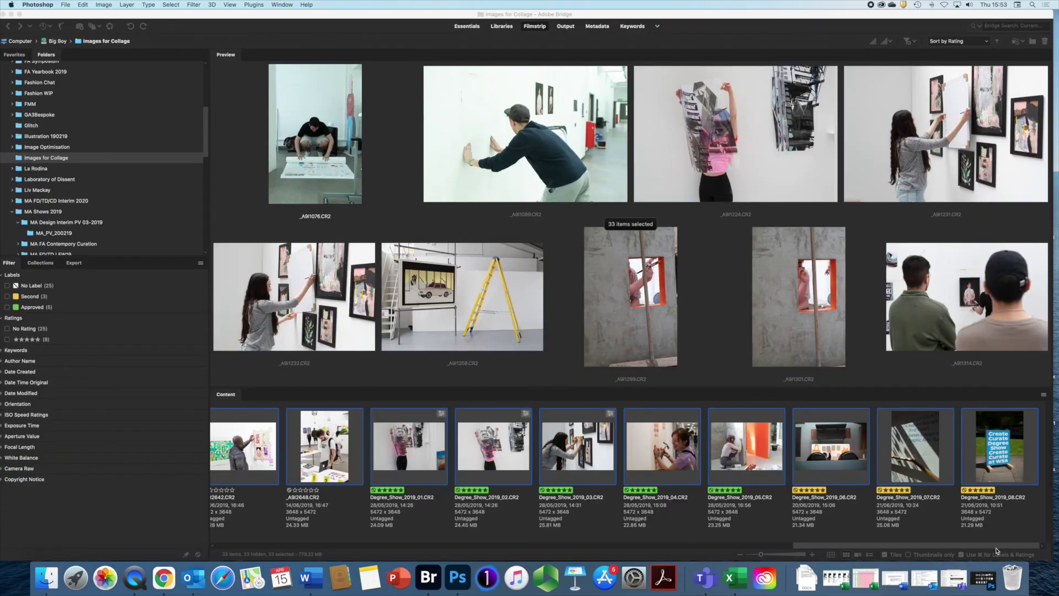
pyautogui.moveTo(927, 548); pyautogui.dragTo(971, 551)
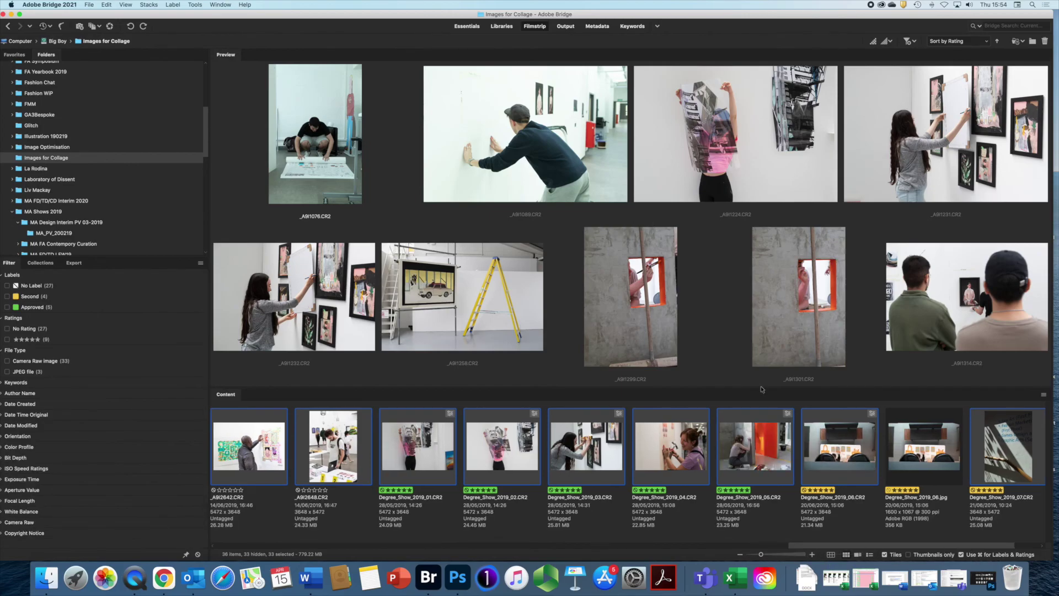
pyautogui.click(988, 42)
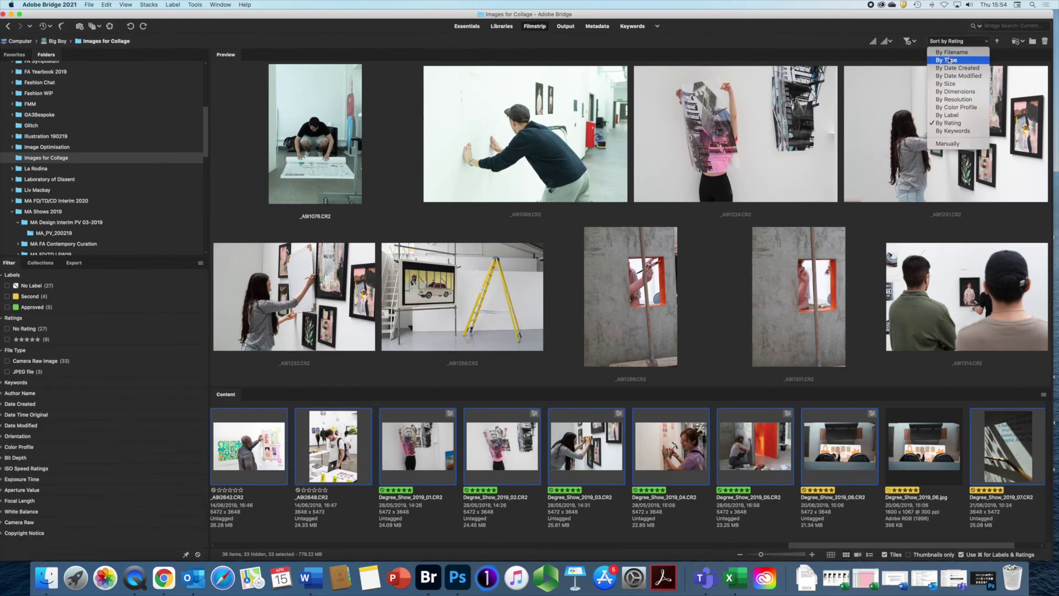
pyautogui.click(946, 61)
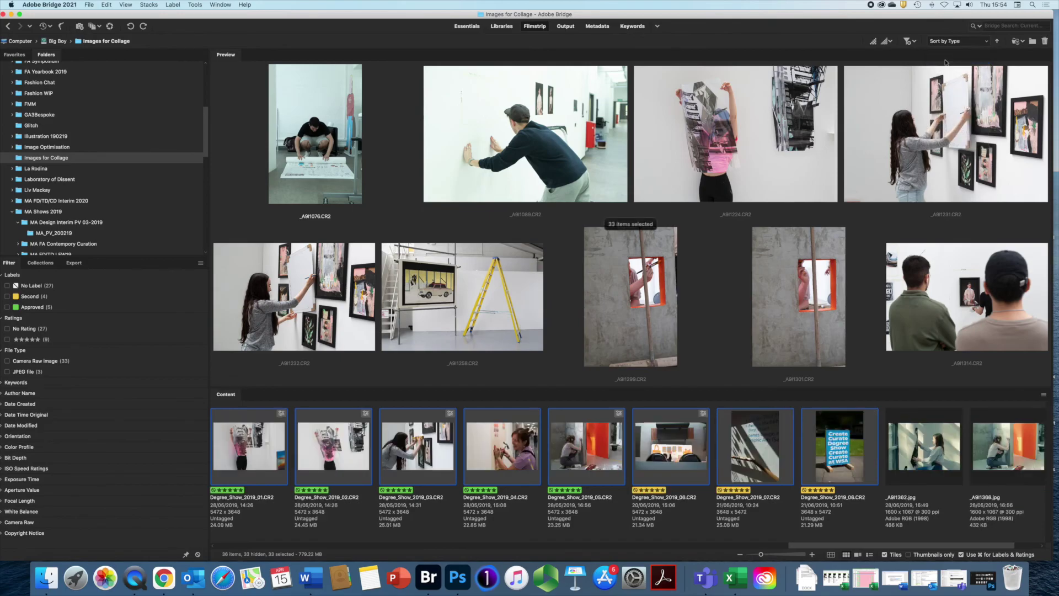
pyautogui.moveTo(999, 548); pyautogui.dragTo(1023, 548)
pyautogui.click(846, 442)
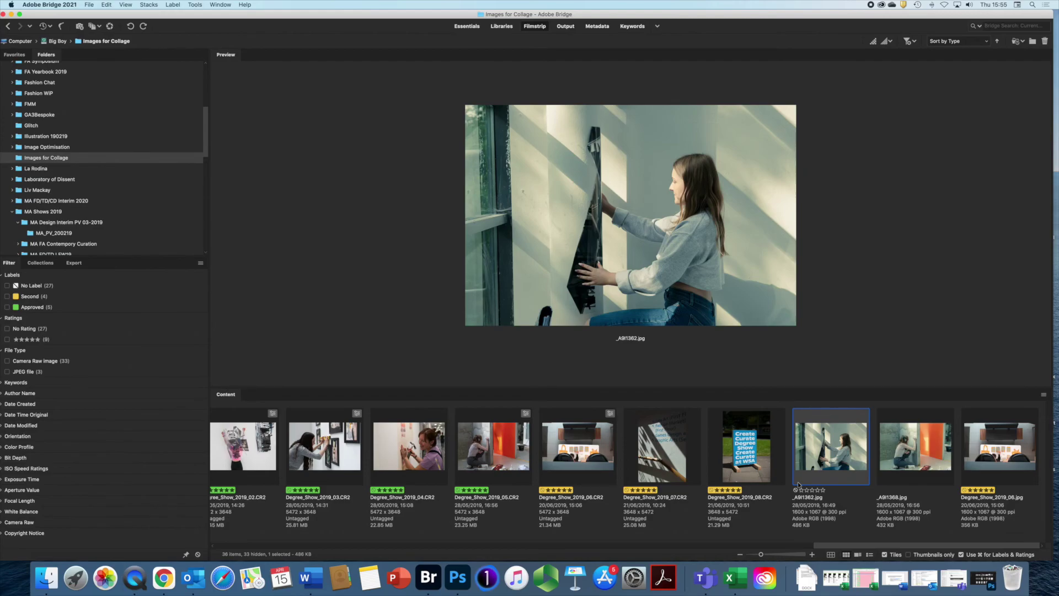
# Examine the IPTC metadata fields in the file info of _A9I1362.CR2 and close it without changes
pyautogui.click(834, 550)
pyautogui.moveTo(835, 548); pyautogui.dragTo(486, 526)
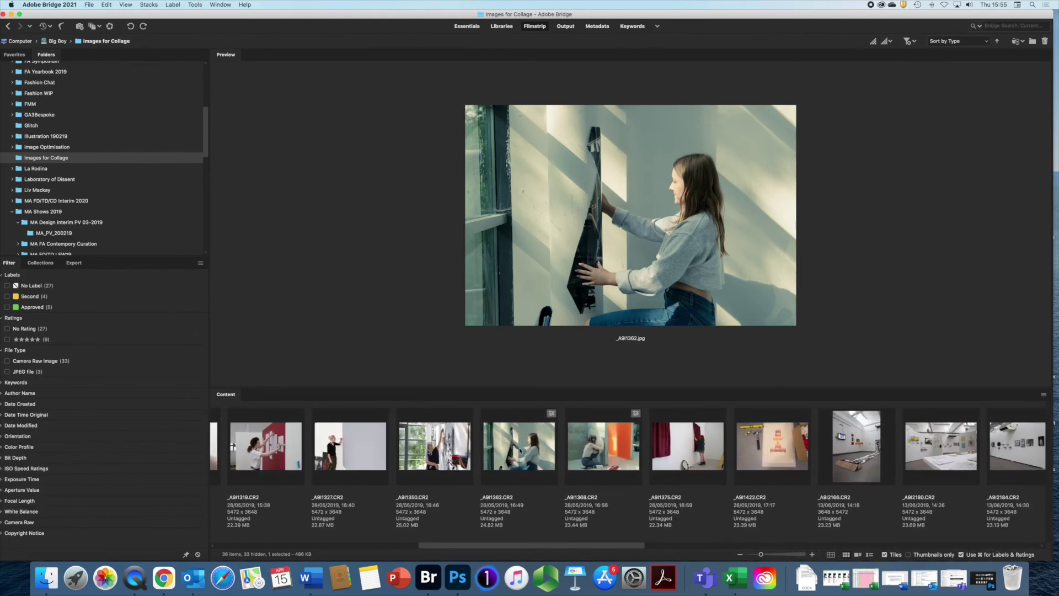
pyautogui.click(487, 521)
pyautogui.rightClick(533, 440)
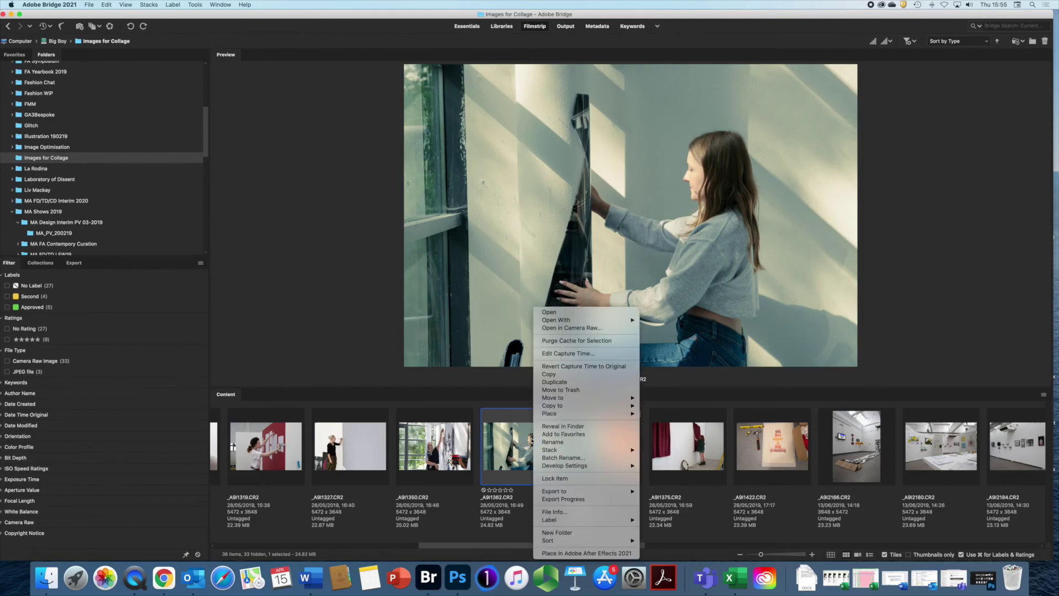
pyautogui.click(562, 514)
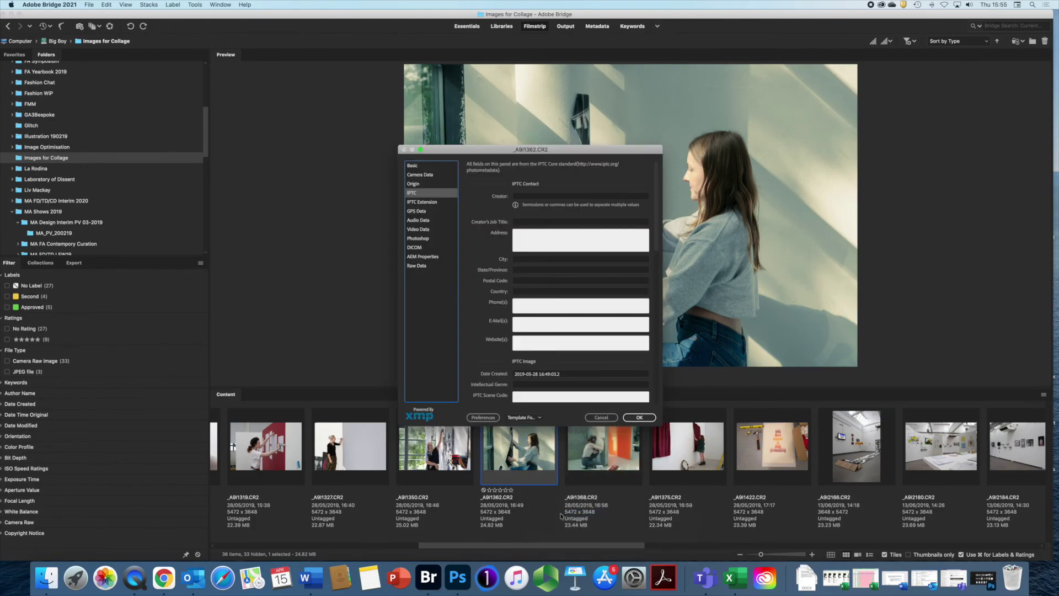
pyautogui.scroll(-3, 547, 221)
pyautogui.scroll(3, 547, 221)
pyautogui.scroll(-5, 548, 220)
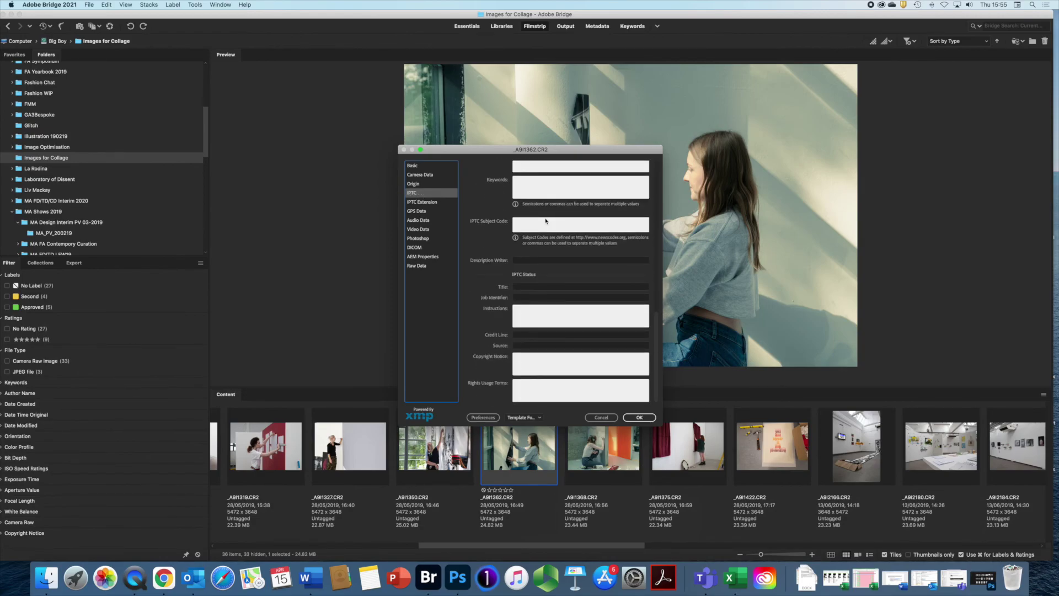
pyautogui.scroll(5, 546, 221)
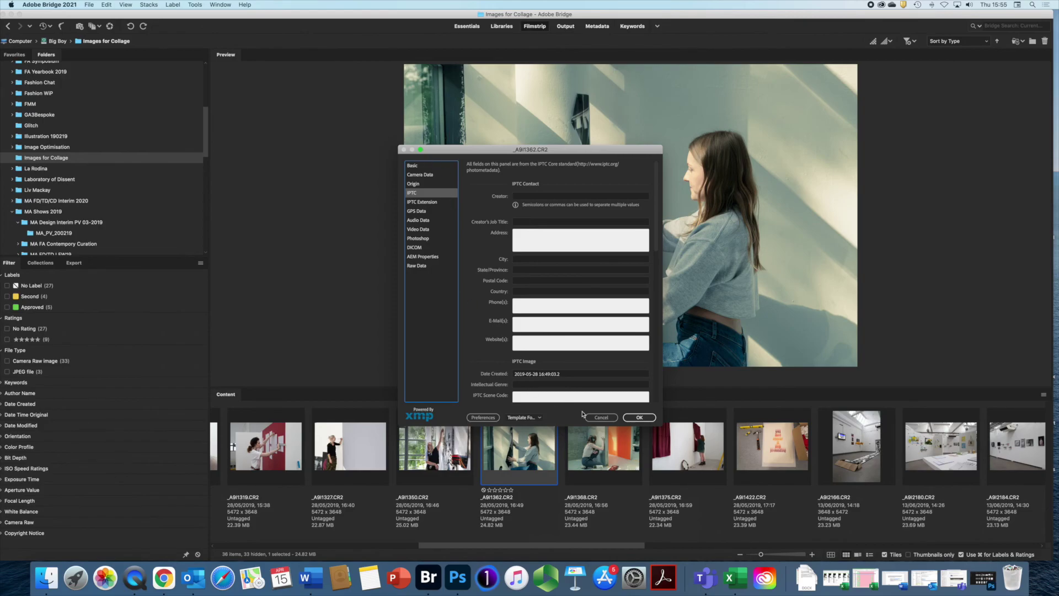
pyautogui.click(602, 418)
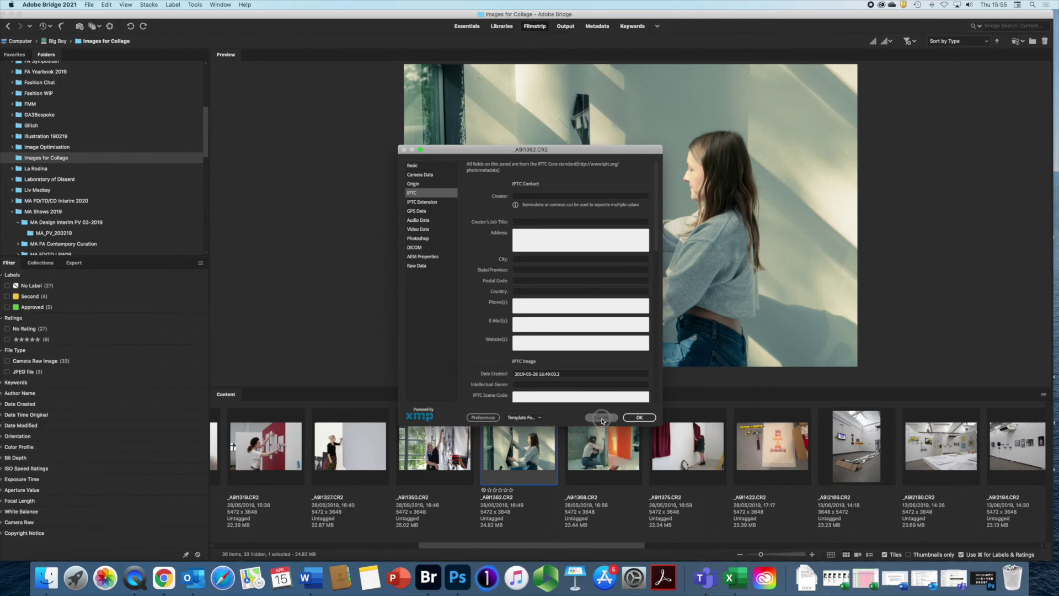
# Select the three exported files _A9I1362.jpg, _A9I1368.jpg and Degree_Show_2019_06.jpg to preview them together
pyautogui.moveTo(533, 546); pyautogui.dragTo(932, 546)
pyautogui.click(831, 447)
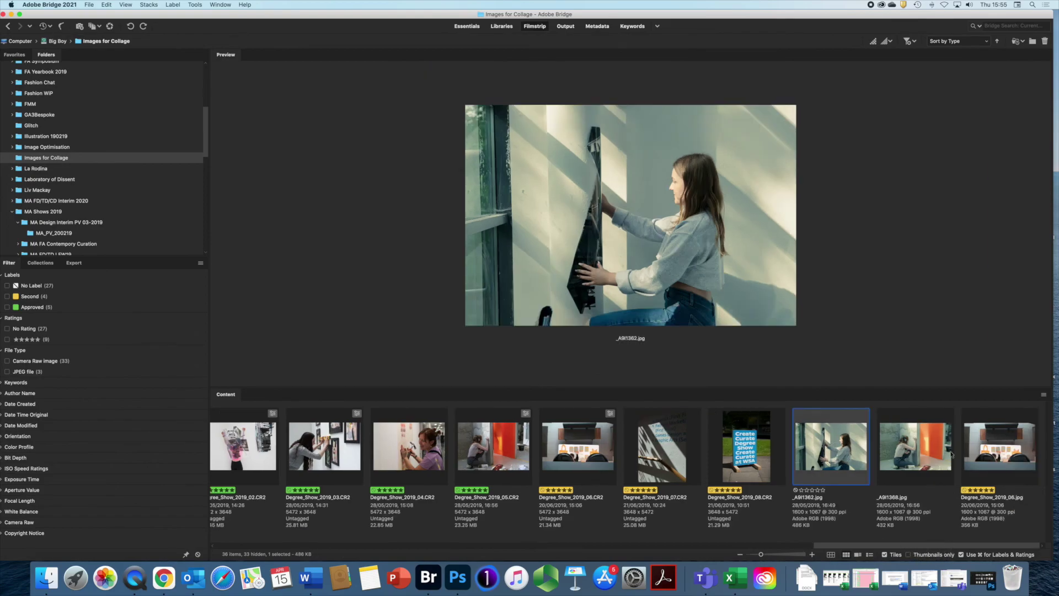
pyautogui.keyDown('shift'); pyautogui.click(1001, 450); pyautogui.keyUp('shift')
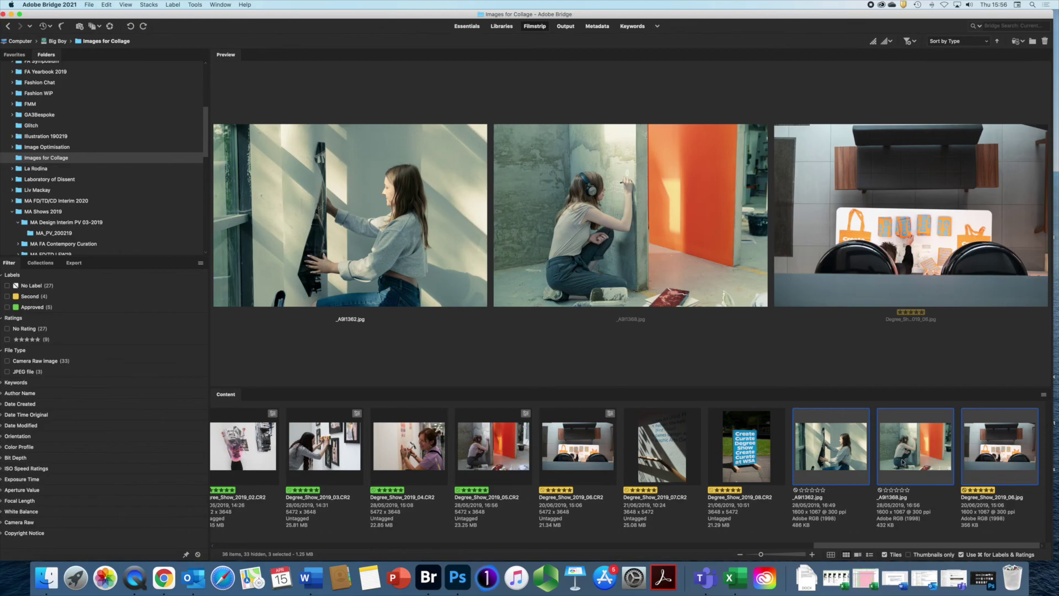
# Apply the Degree Show metadata template to the three selected JPEGs, clearing existing properties and replacing them with the template properties
pyautogui.rightClick(844, 450)
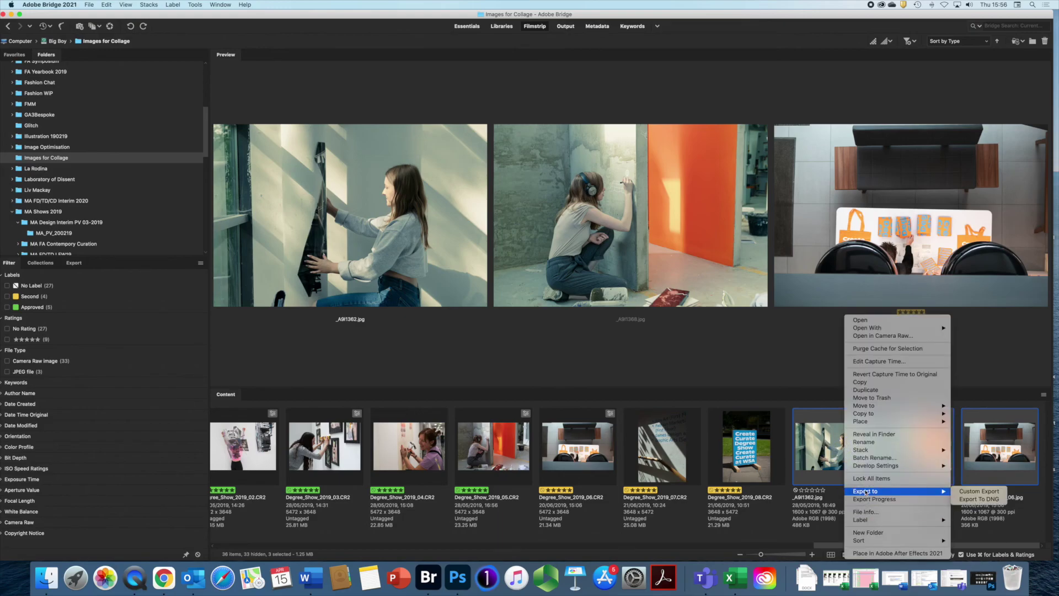
pyautogui.click(870, 512)
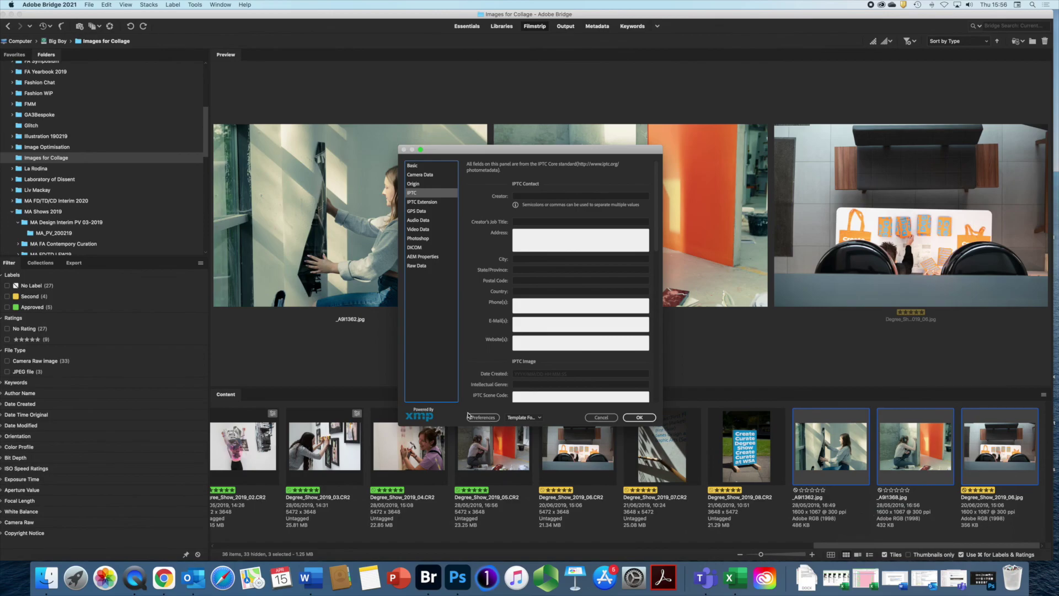
pyautogui.click(537, 418)
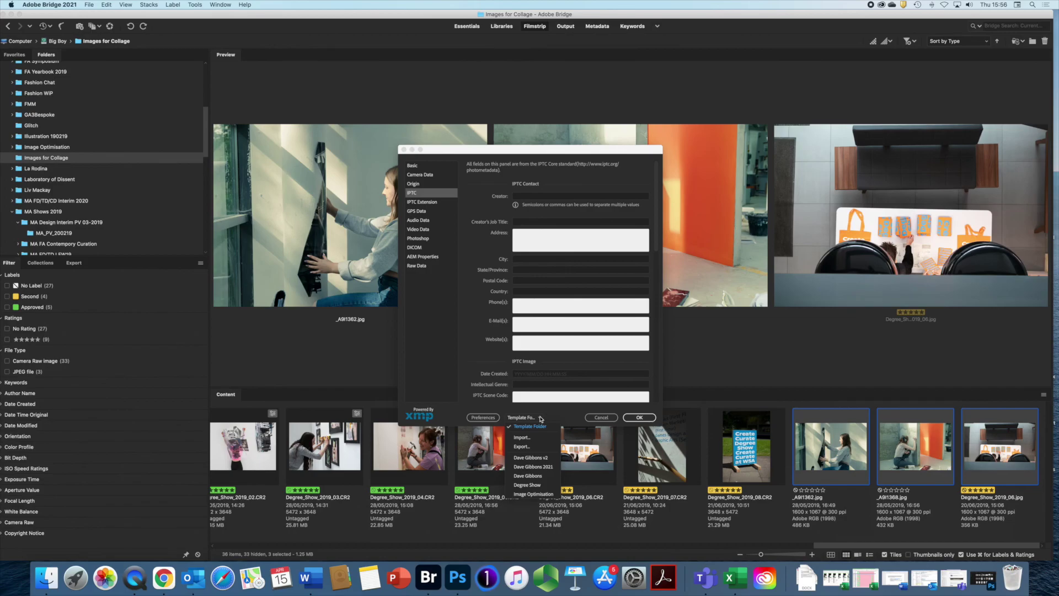
pyautogui.click(525, 485)
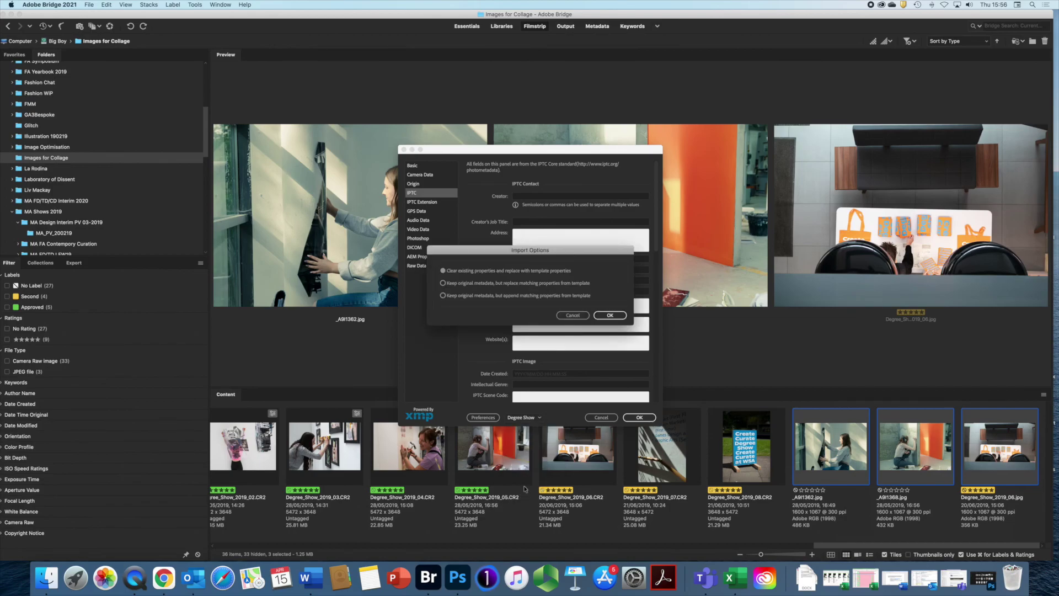
pyautogui.click(443, 295)
pyautogui.click(443, 271)
pyautogui.click(612, 315)
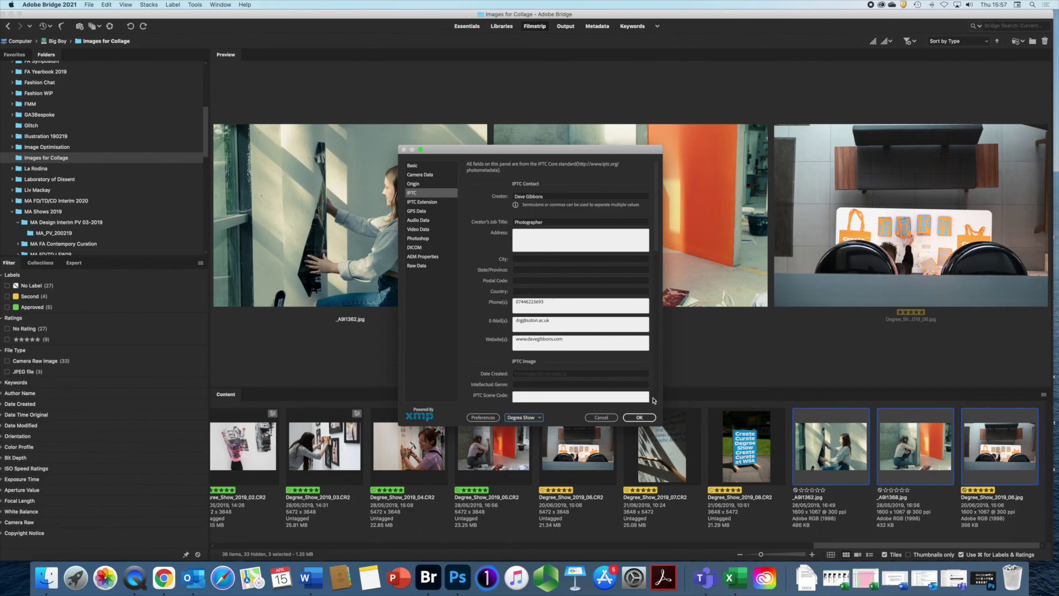
pyautogui.click(644, 418)
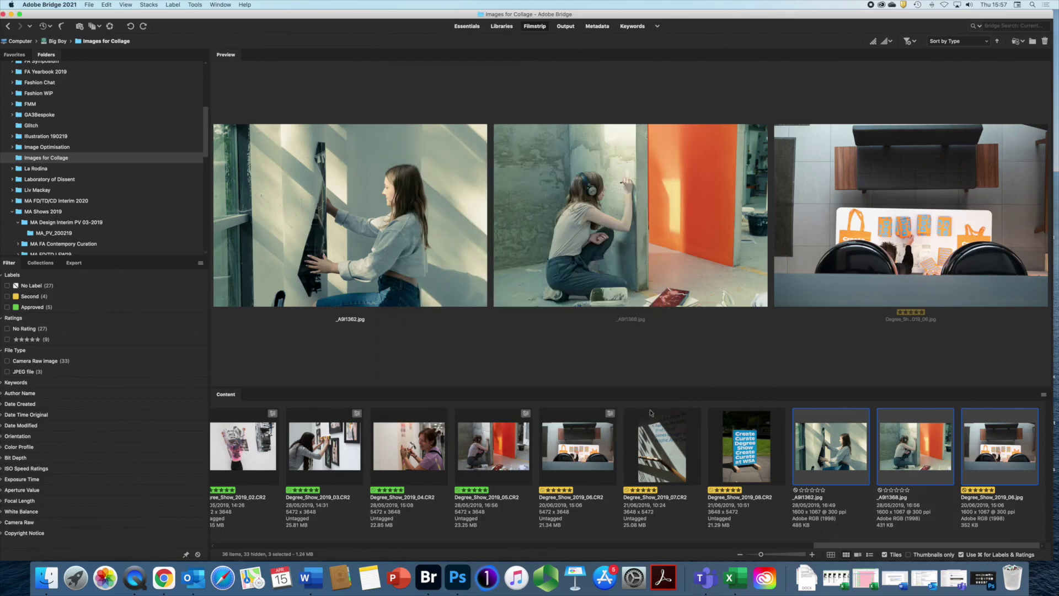
# Review the IPTC content, copyright notice and rights usage terms in the file info of _A9I1362.jpg, then close it
pyautogui.click(840, 458)
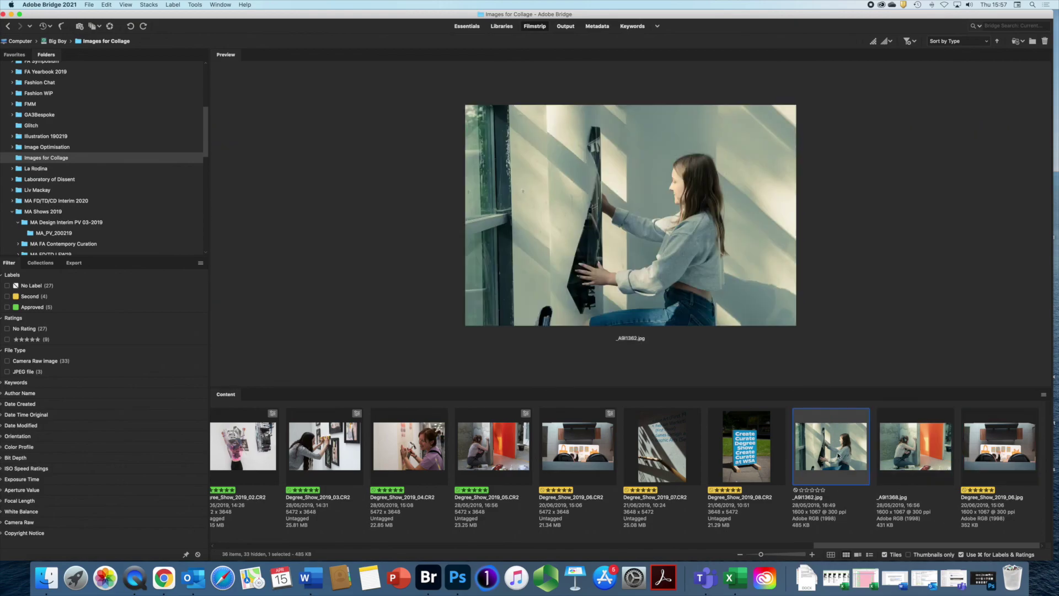
pyautogui.rightClick(838, 456)
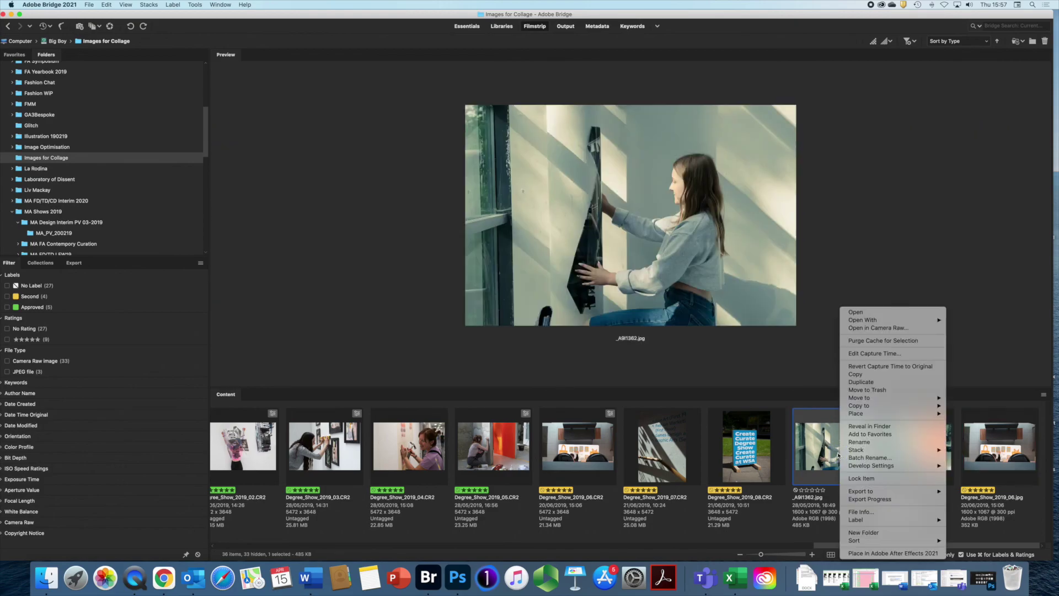
pyautogui.click(864, 512)
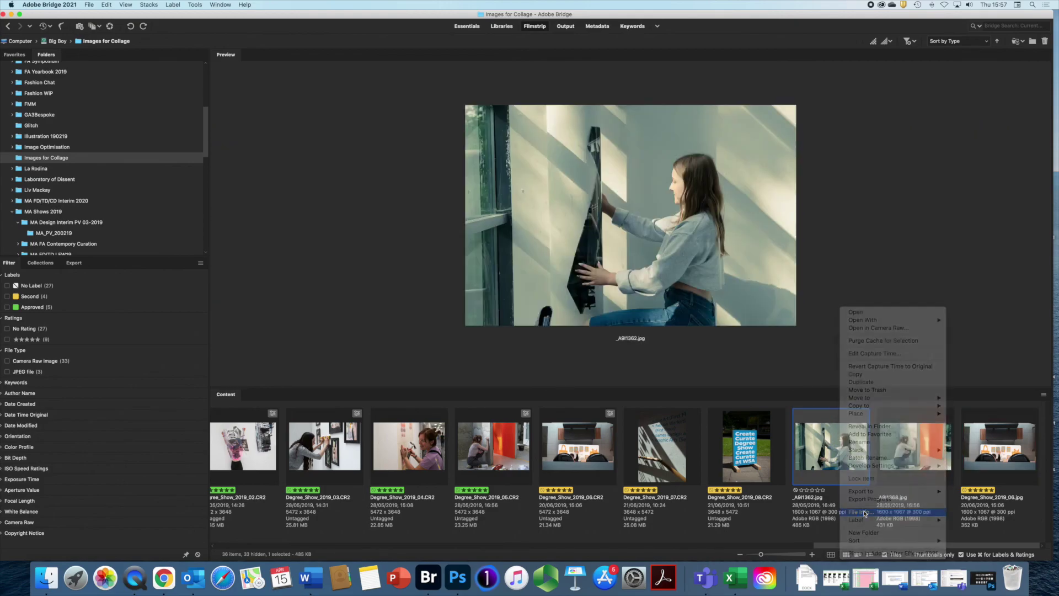
pyautogui.scroll(-10, 543, 247)
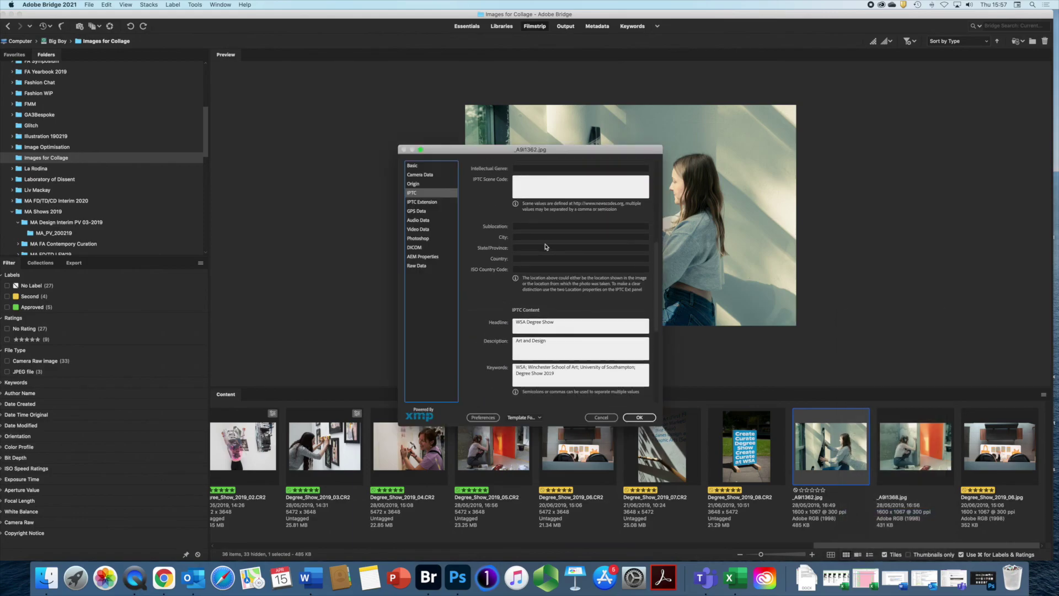
pyautogui.scroll(-7, 554, 359)
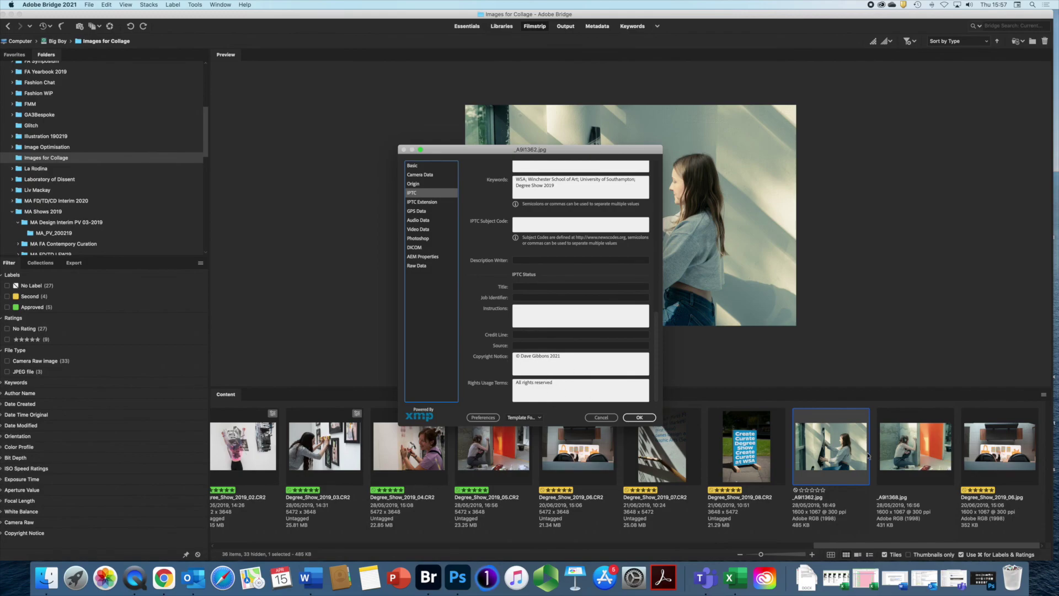
pyautogui.click(640, 417)
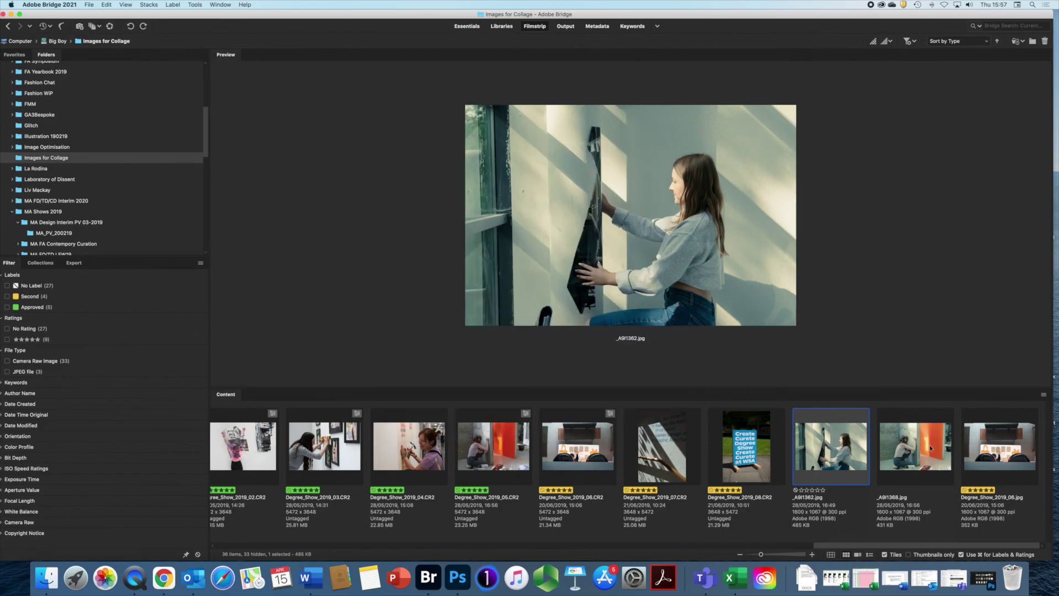